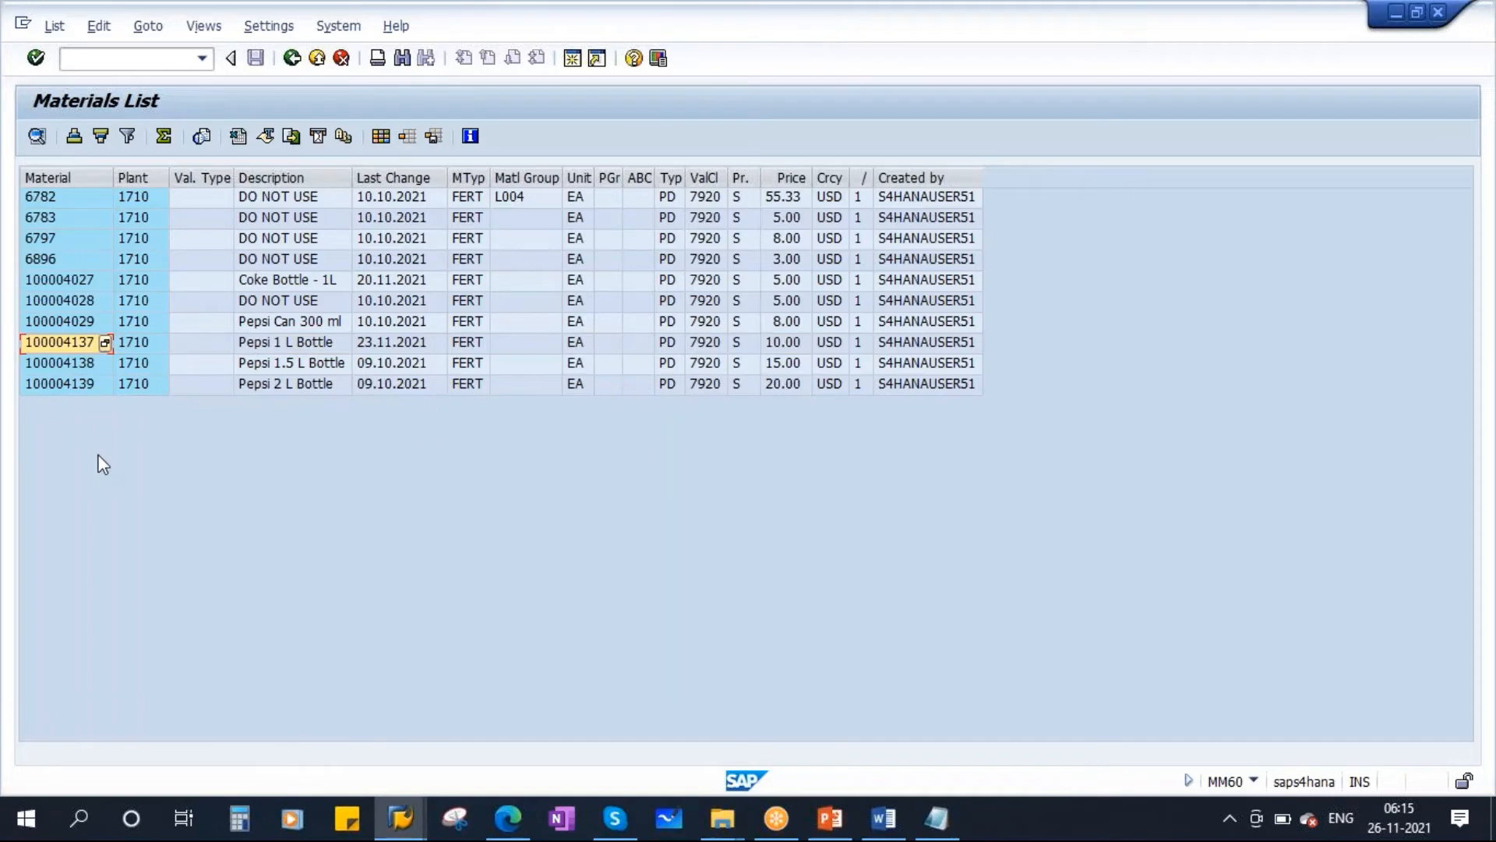
# Open the stock/requirements list (MD04) for material 100004137 in plant 1710.
pyautogui.click(572, 61)
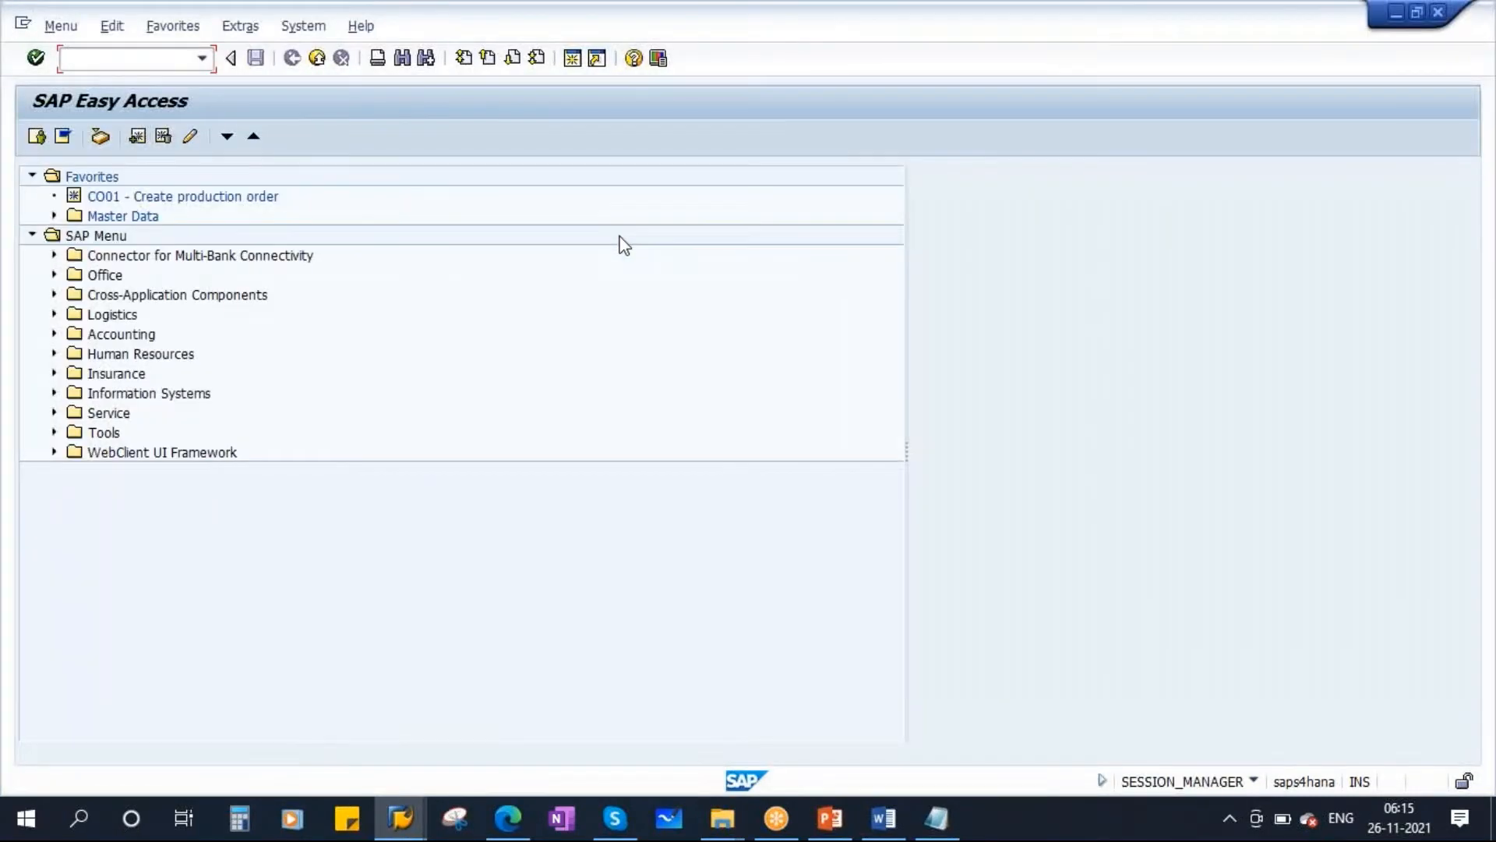
pyautogui.write('md04')
pyautogui.press('Return')
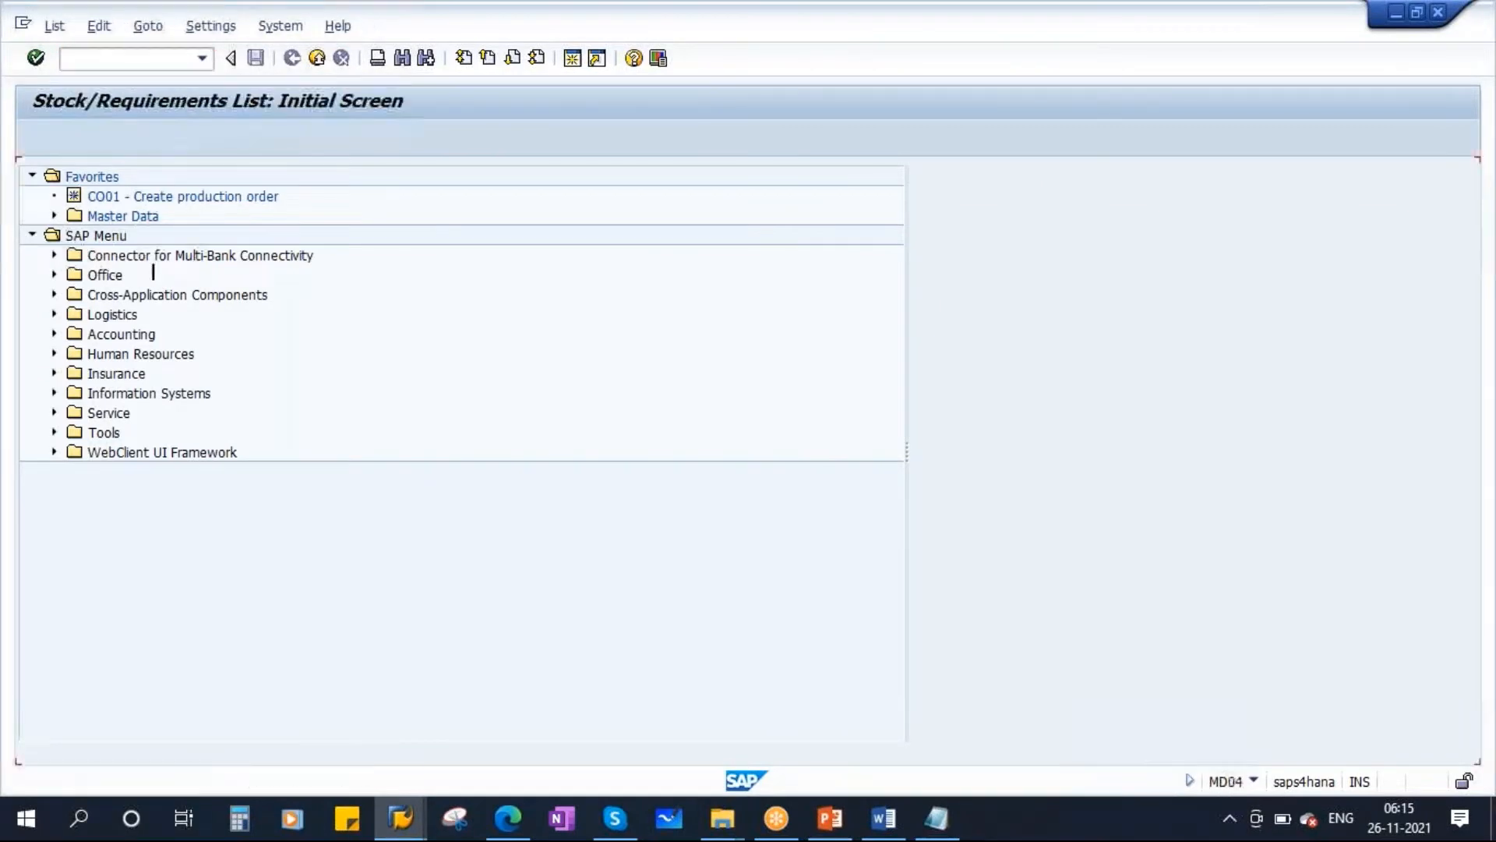
pyautogui.write('100004137')
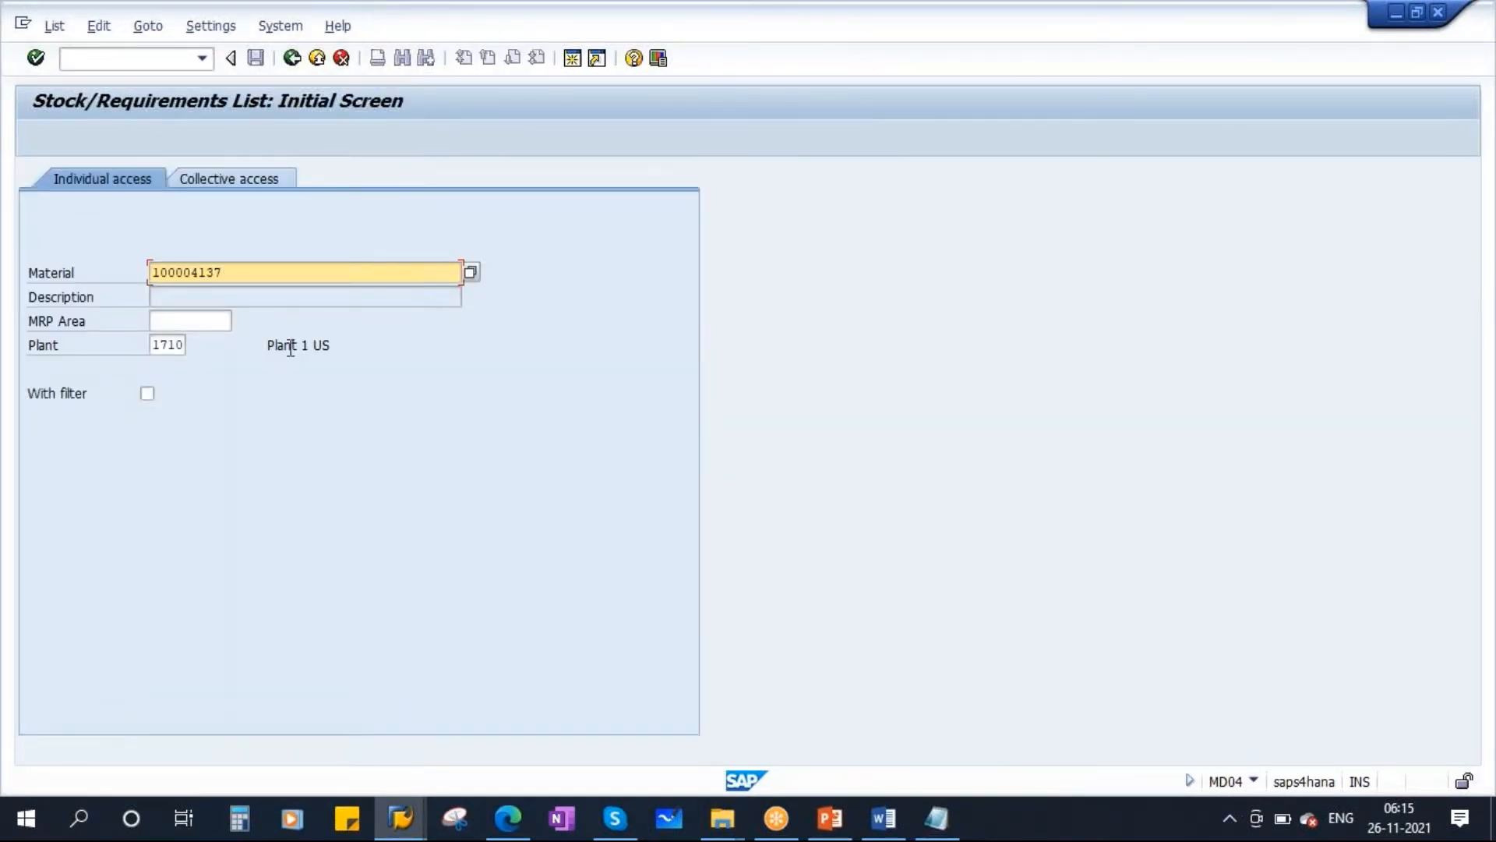
pyautogui.click(169, 344)
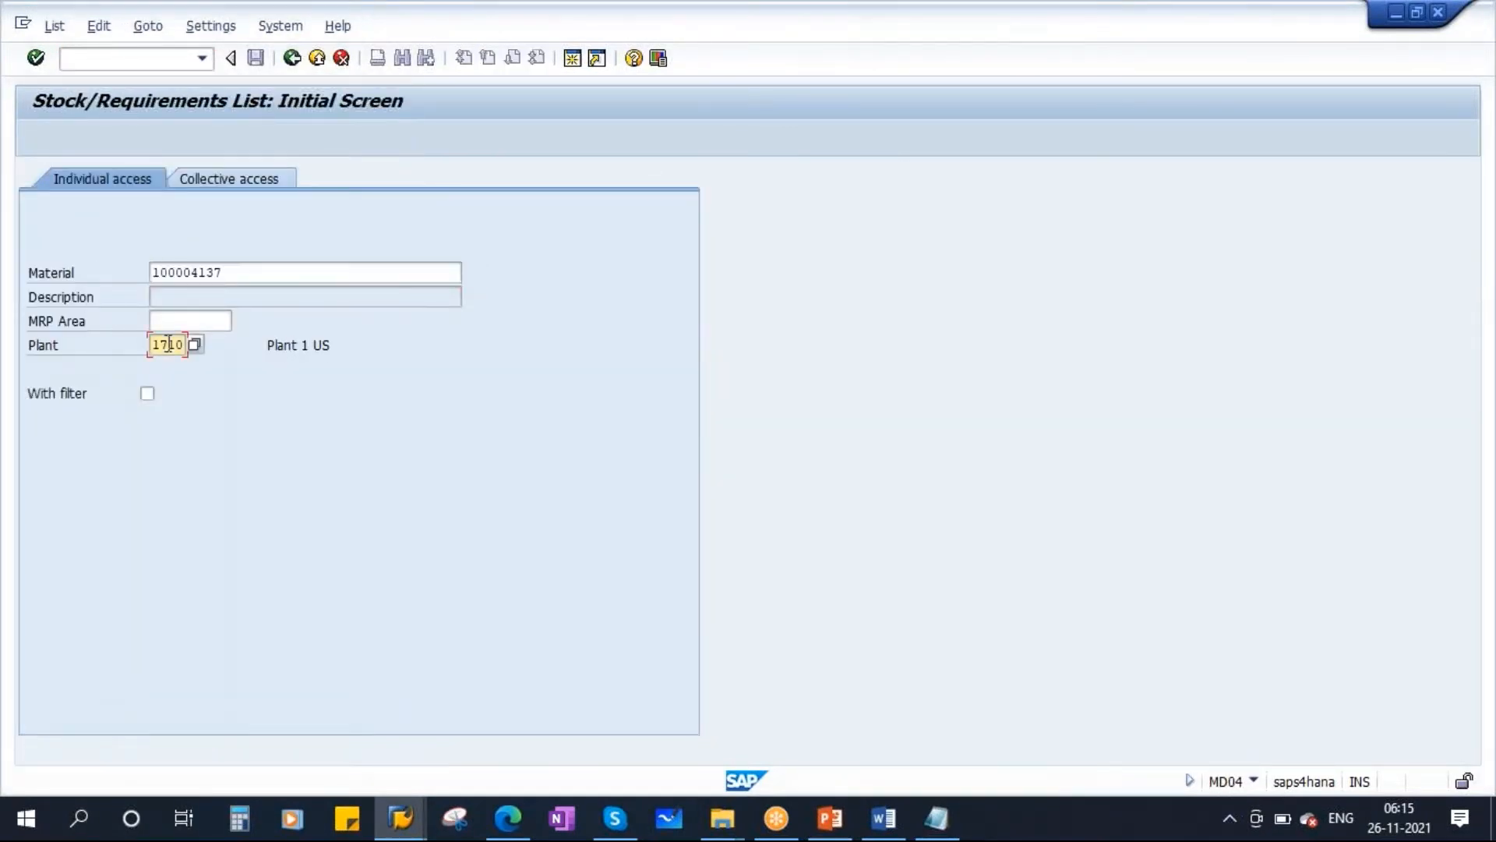
pyautogui.press('Return')
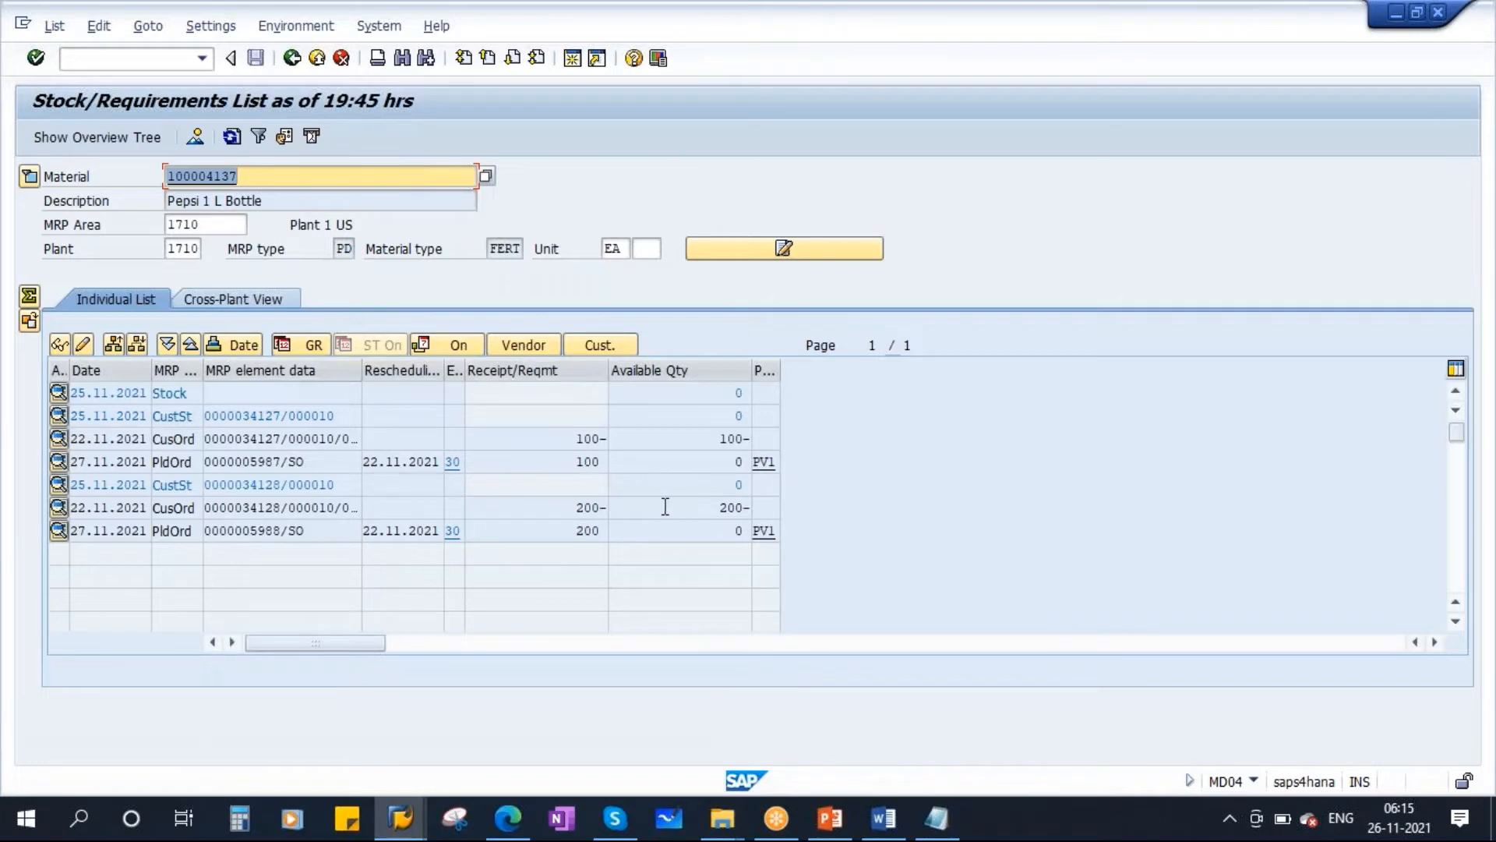
# Open sales order 34127 for change, reject item 10 with reason 60 Order cancelled due to Error, and save the order.
pyautogui.click(260, 438)
pyautogui.doubleClick(359, 442)
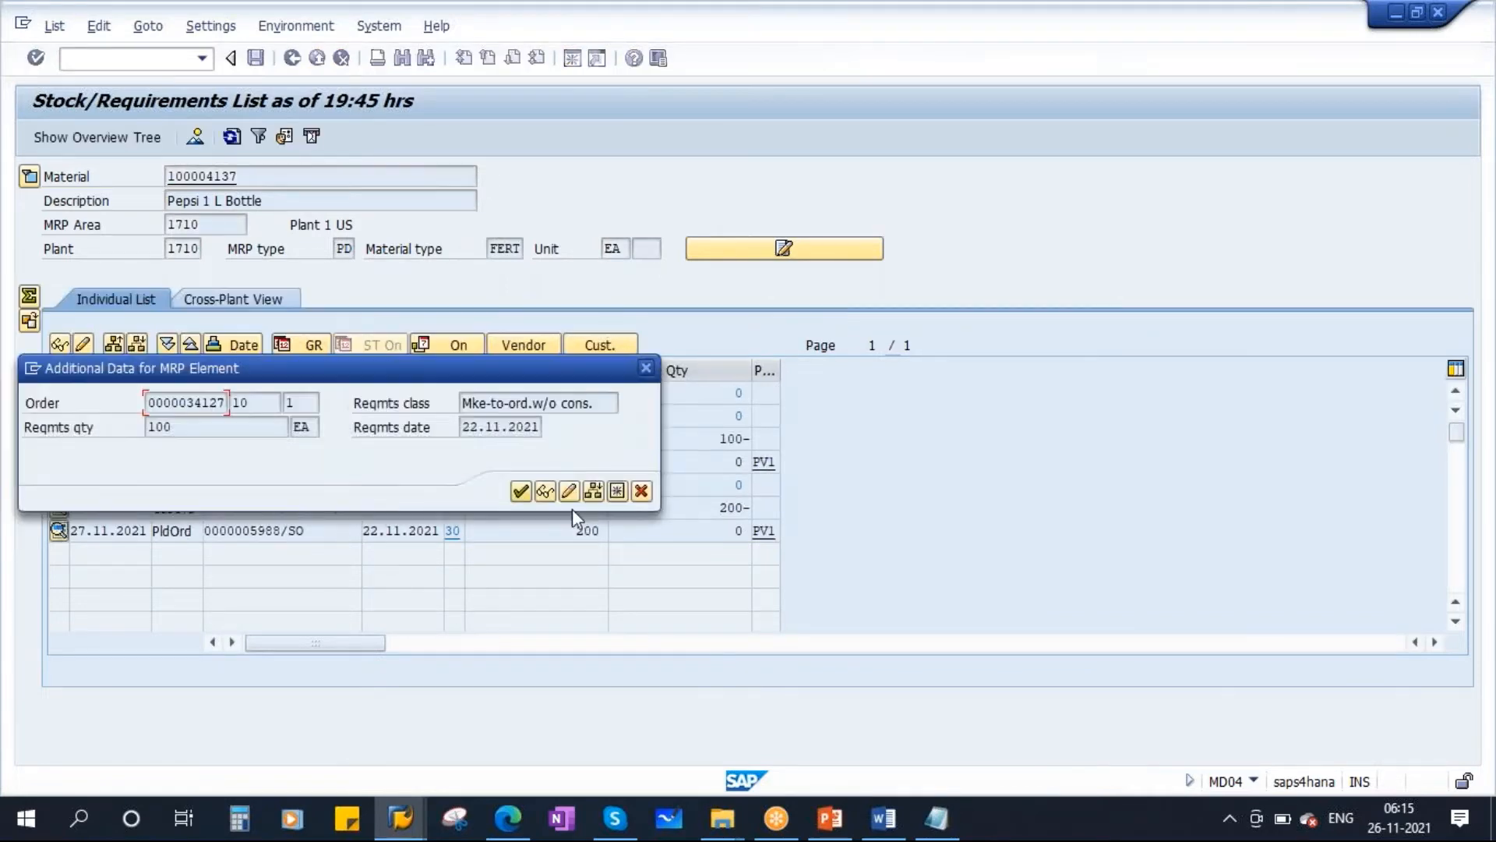
pyautogui.click(568, 491)
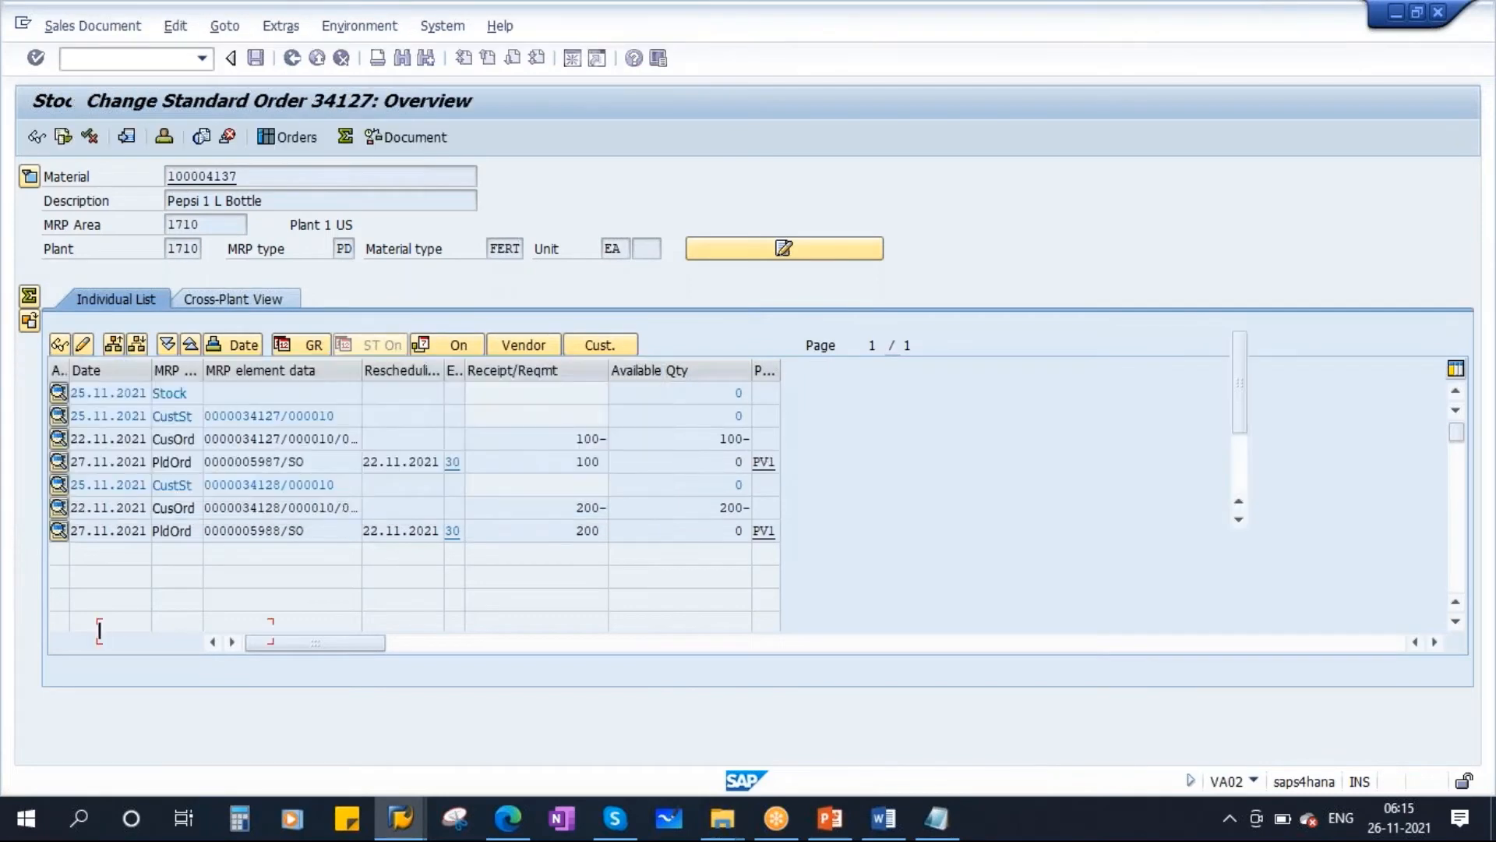
pyautogui.click(36, 608)
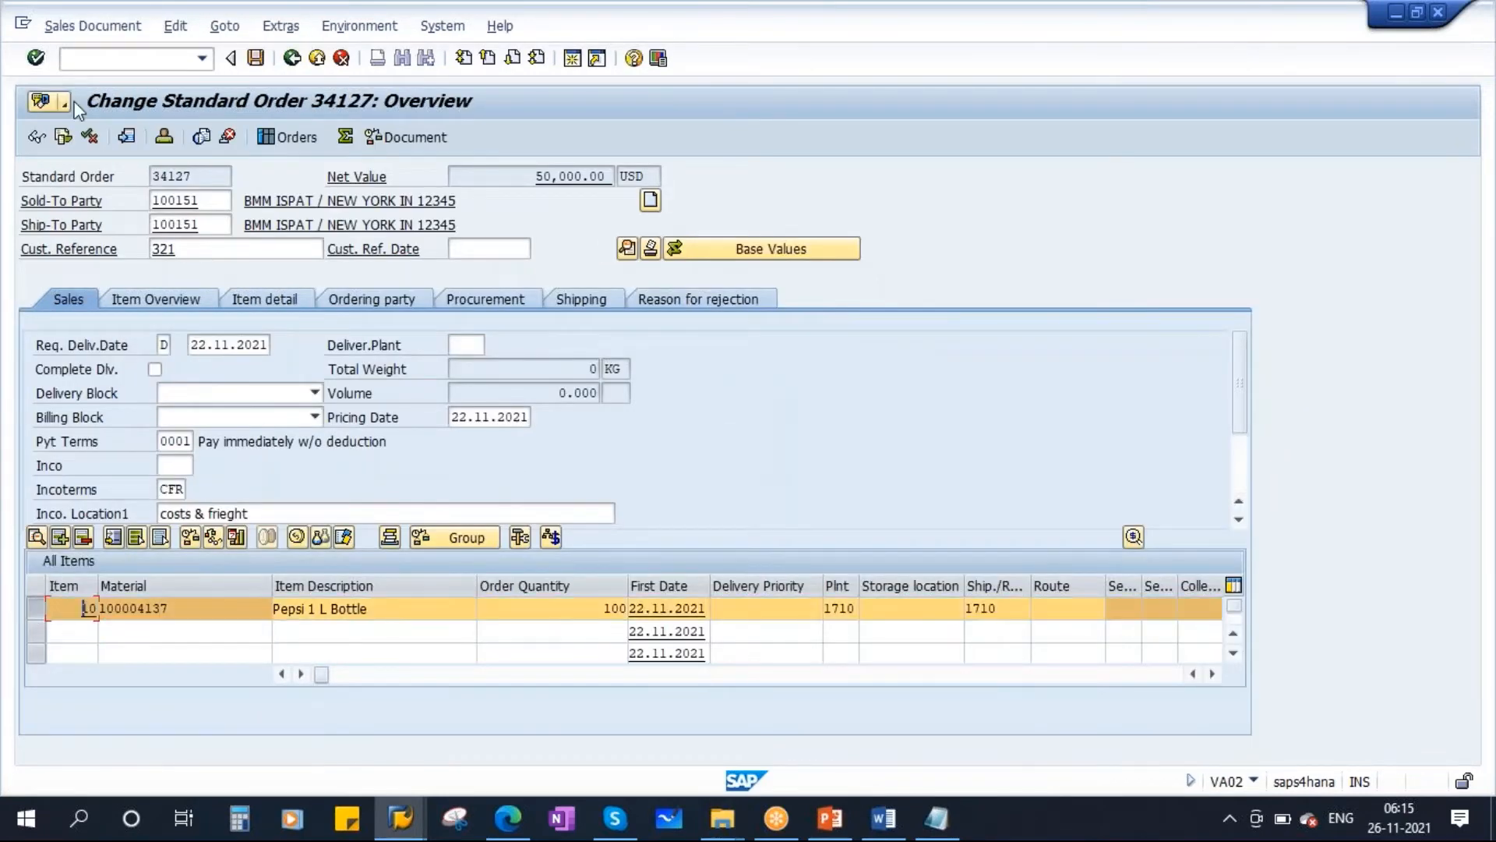
pyautogui.click(175, 26)
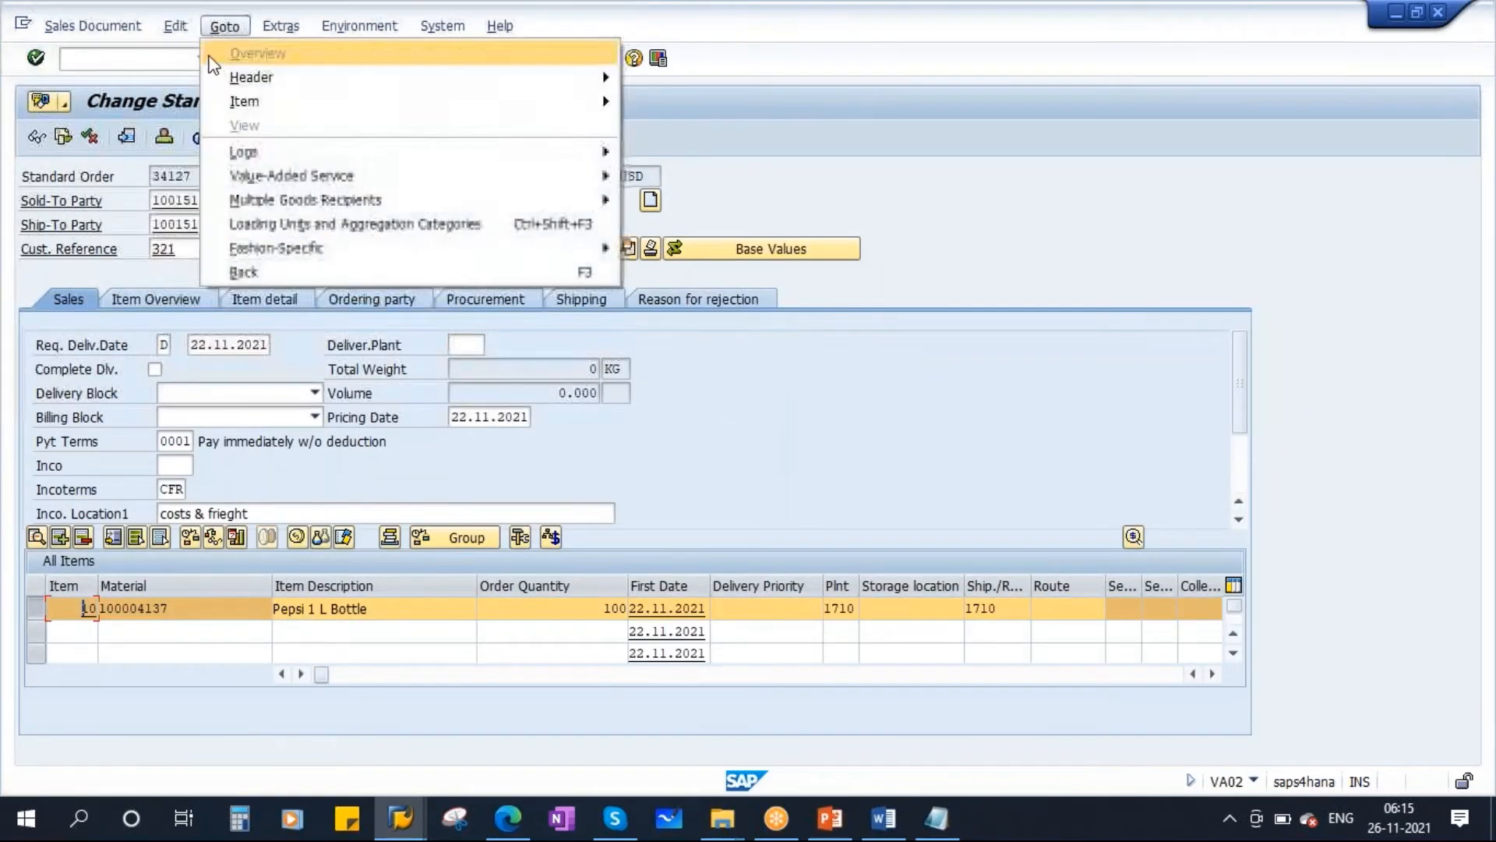
pyautogui.moveTo(386, 81)
pyautogui.click(540, 78)
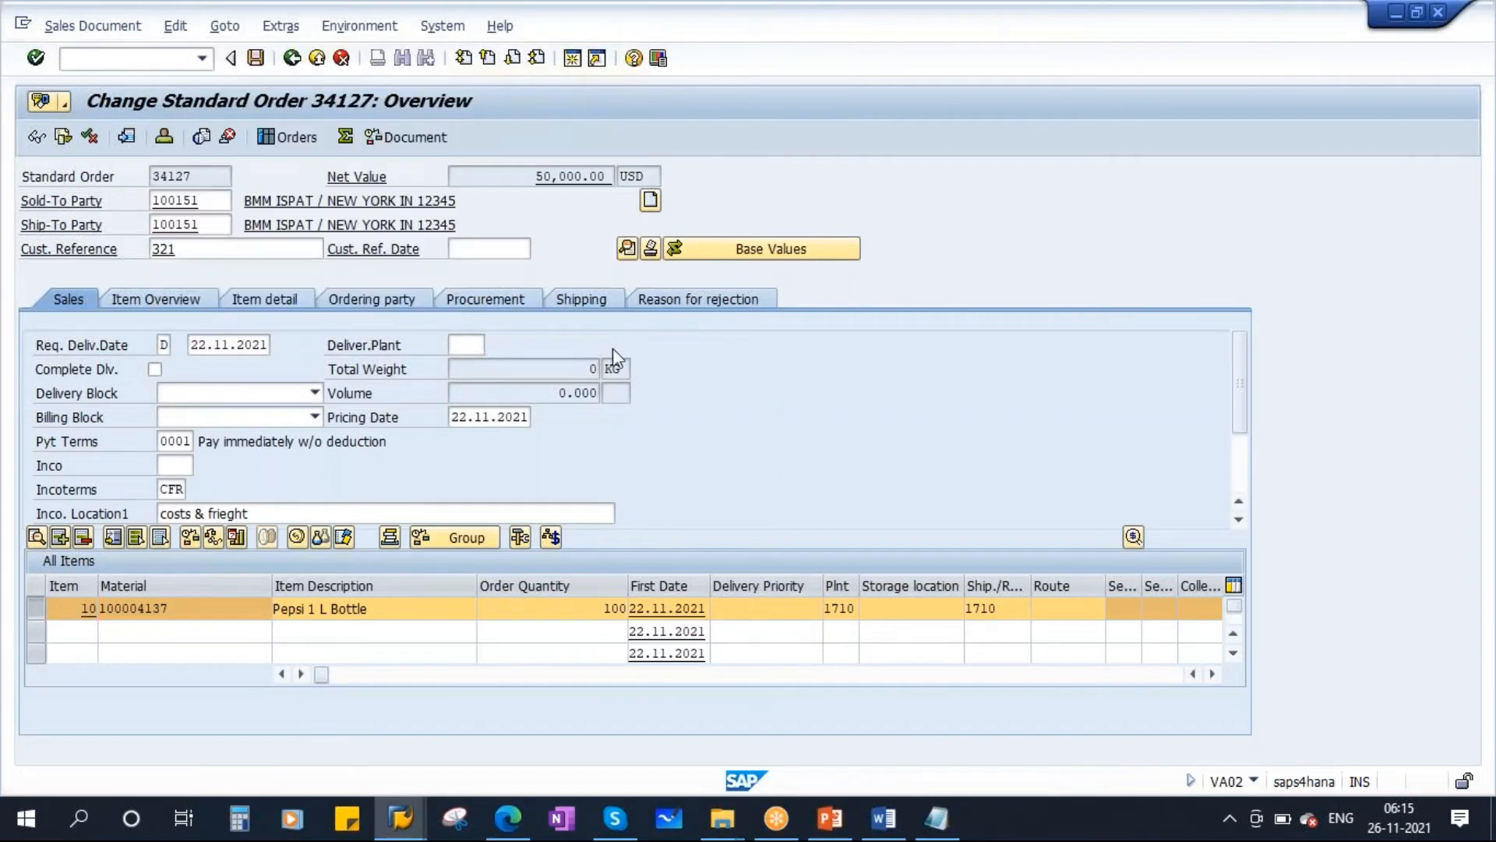
pyautogui.click(533, 234)
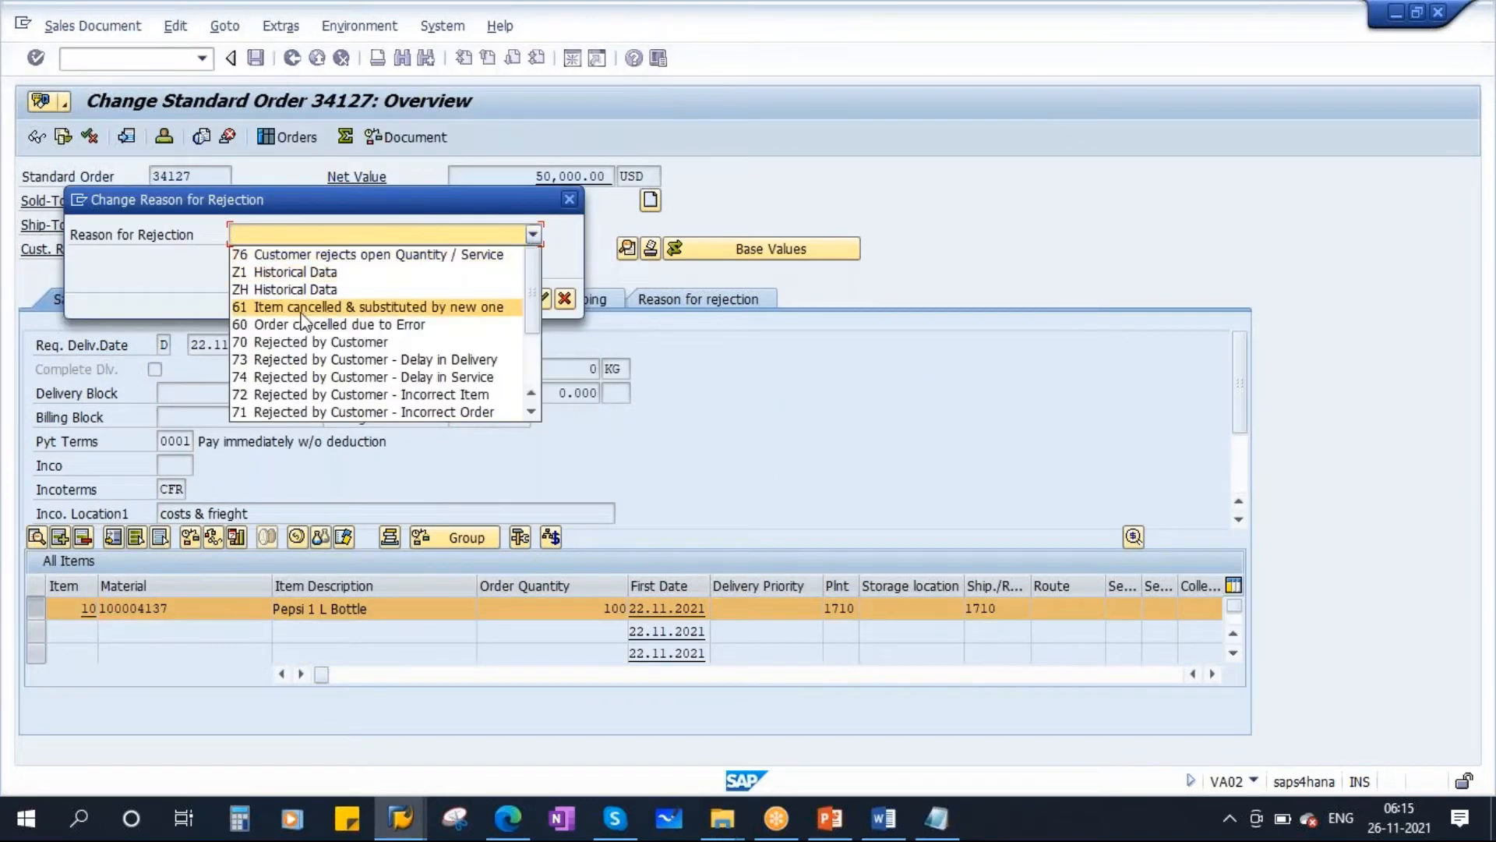
pyautogui.click(392, 335)
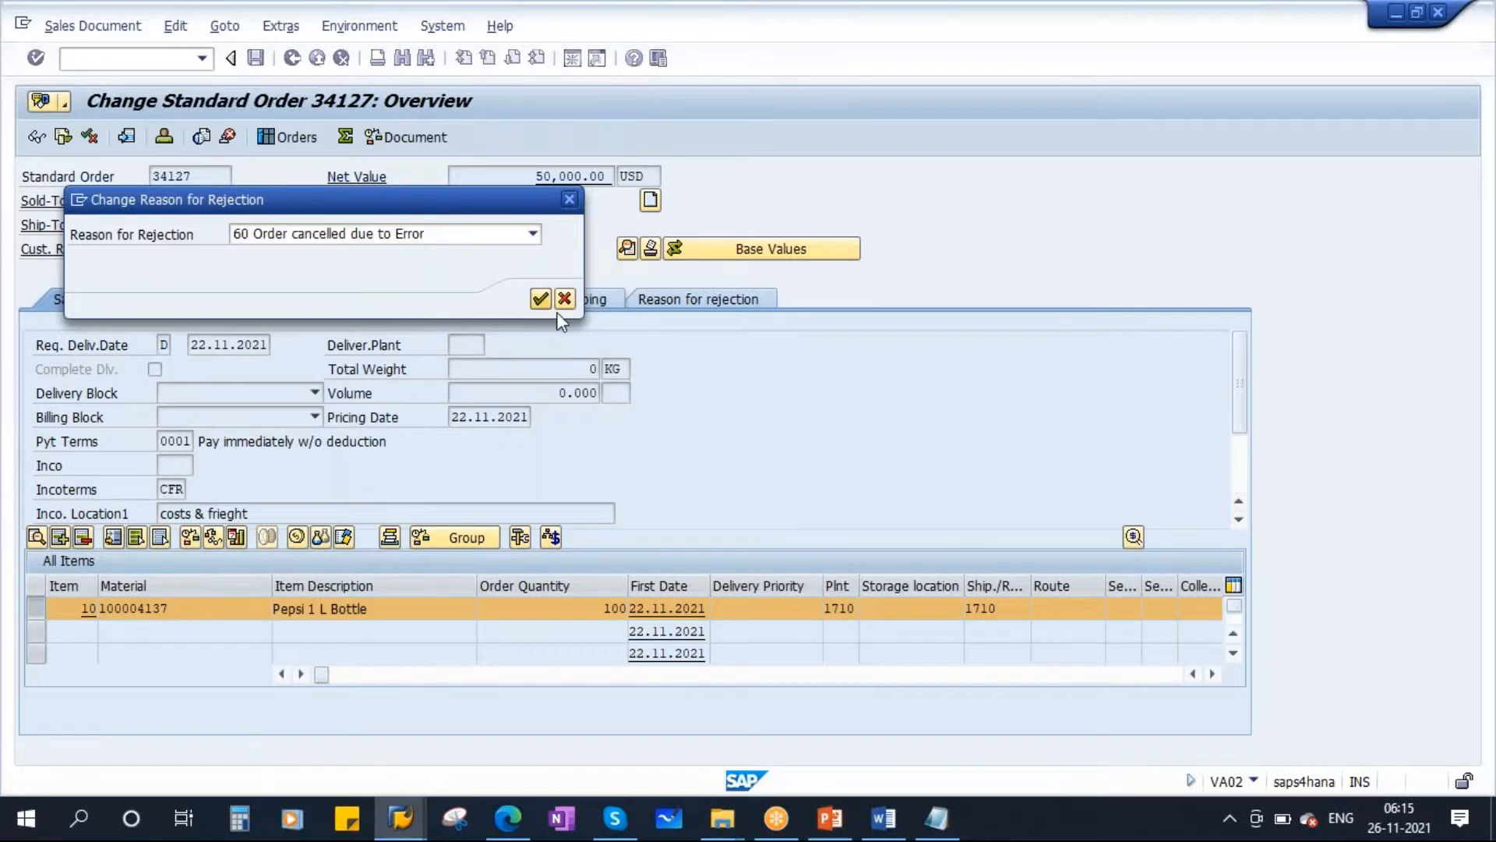
pyautogui.click(543, 299)
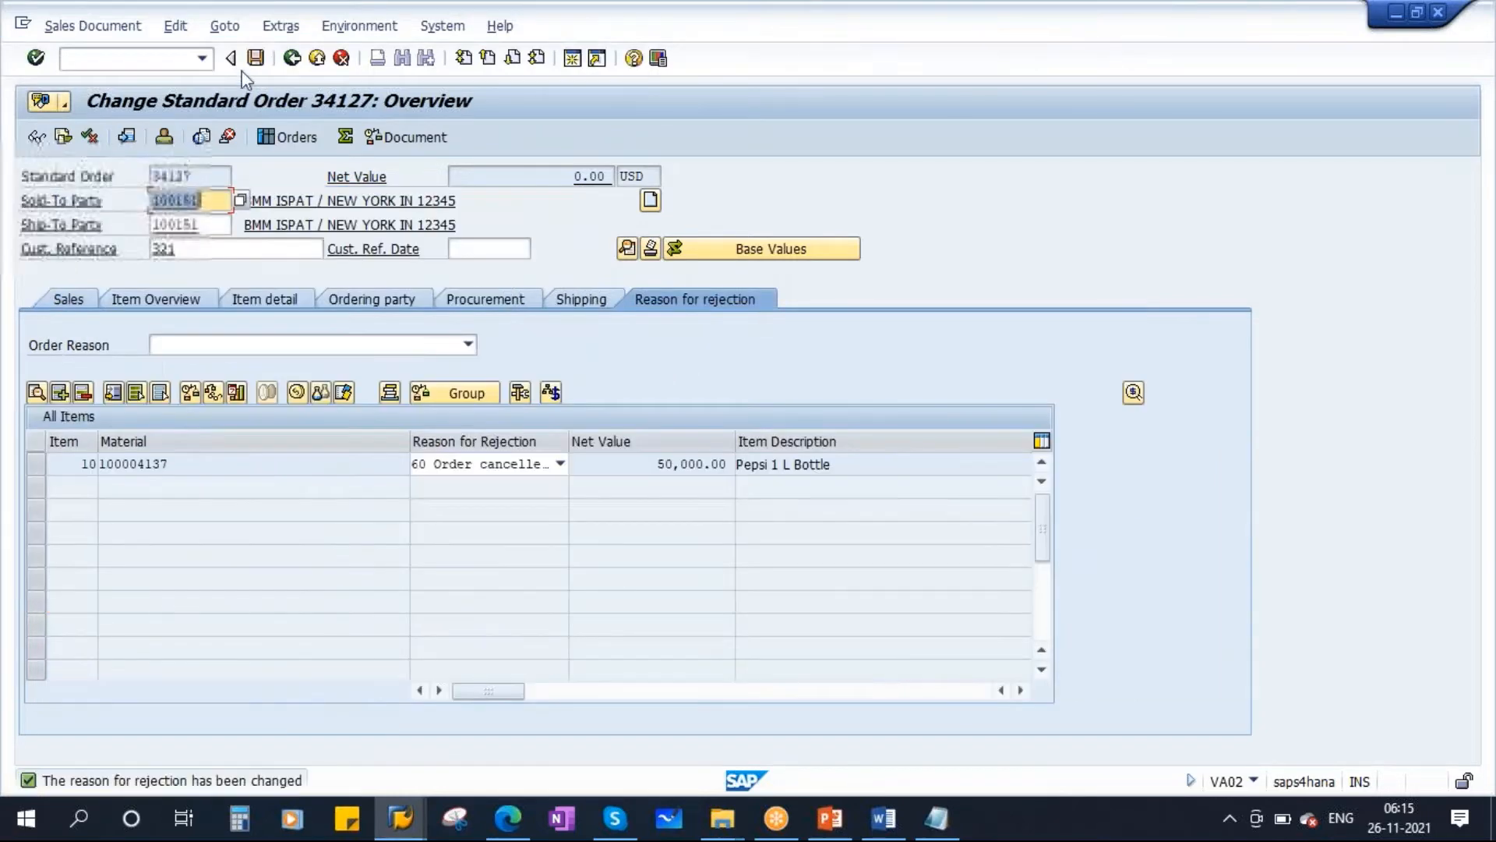
pyautogui.click(255, 59)
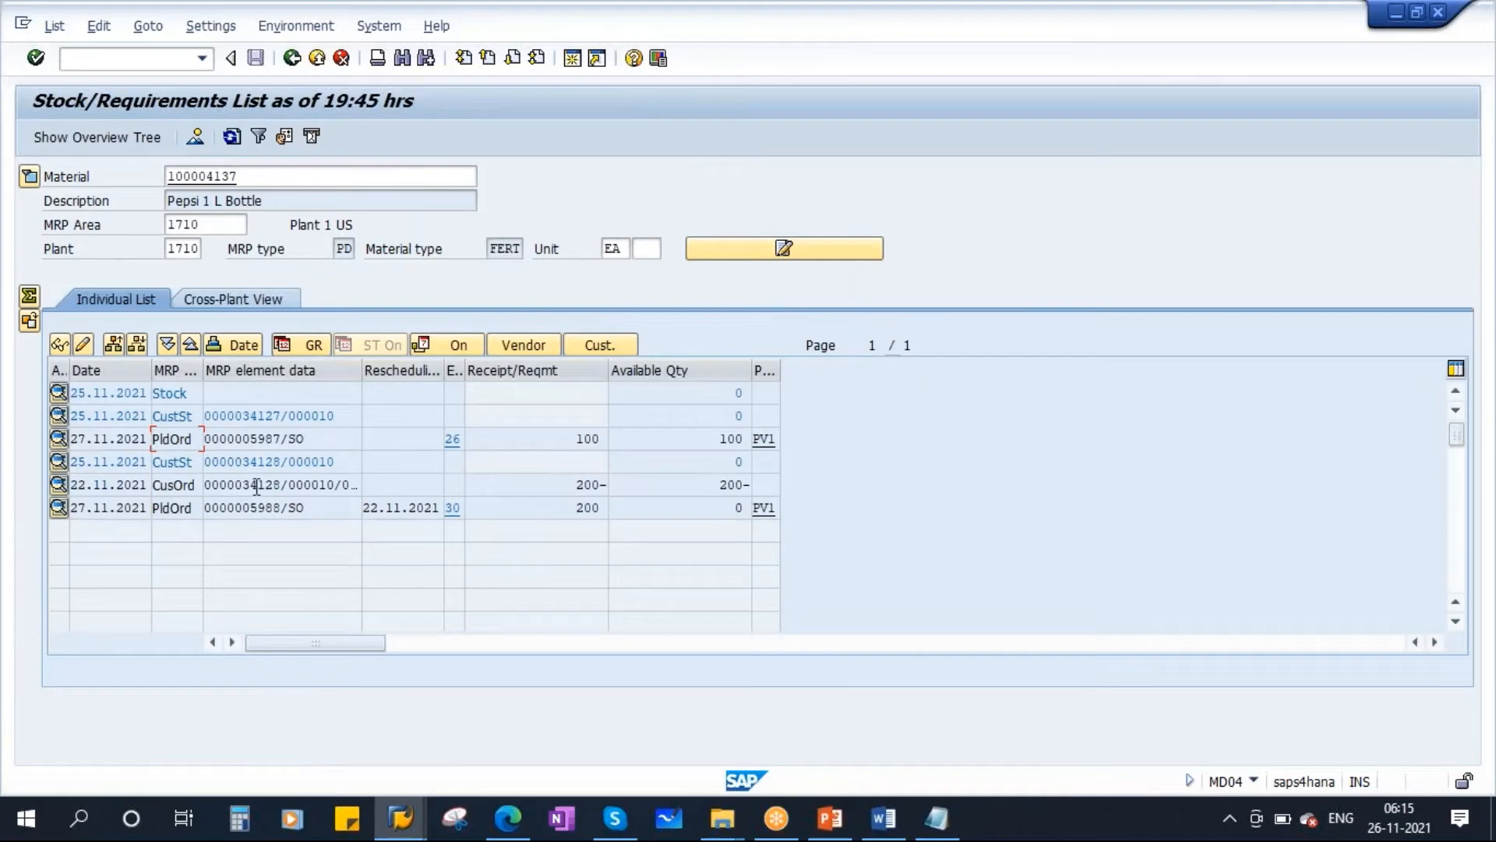
# Open sales order 34128 for change, reject item 10 with reason 60 Order cancelled due to Error, and save the order.
pyautogui.doubleClick(257, 485)
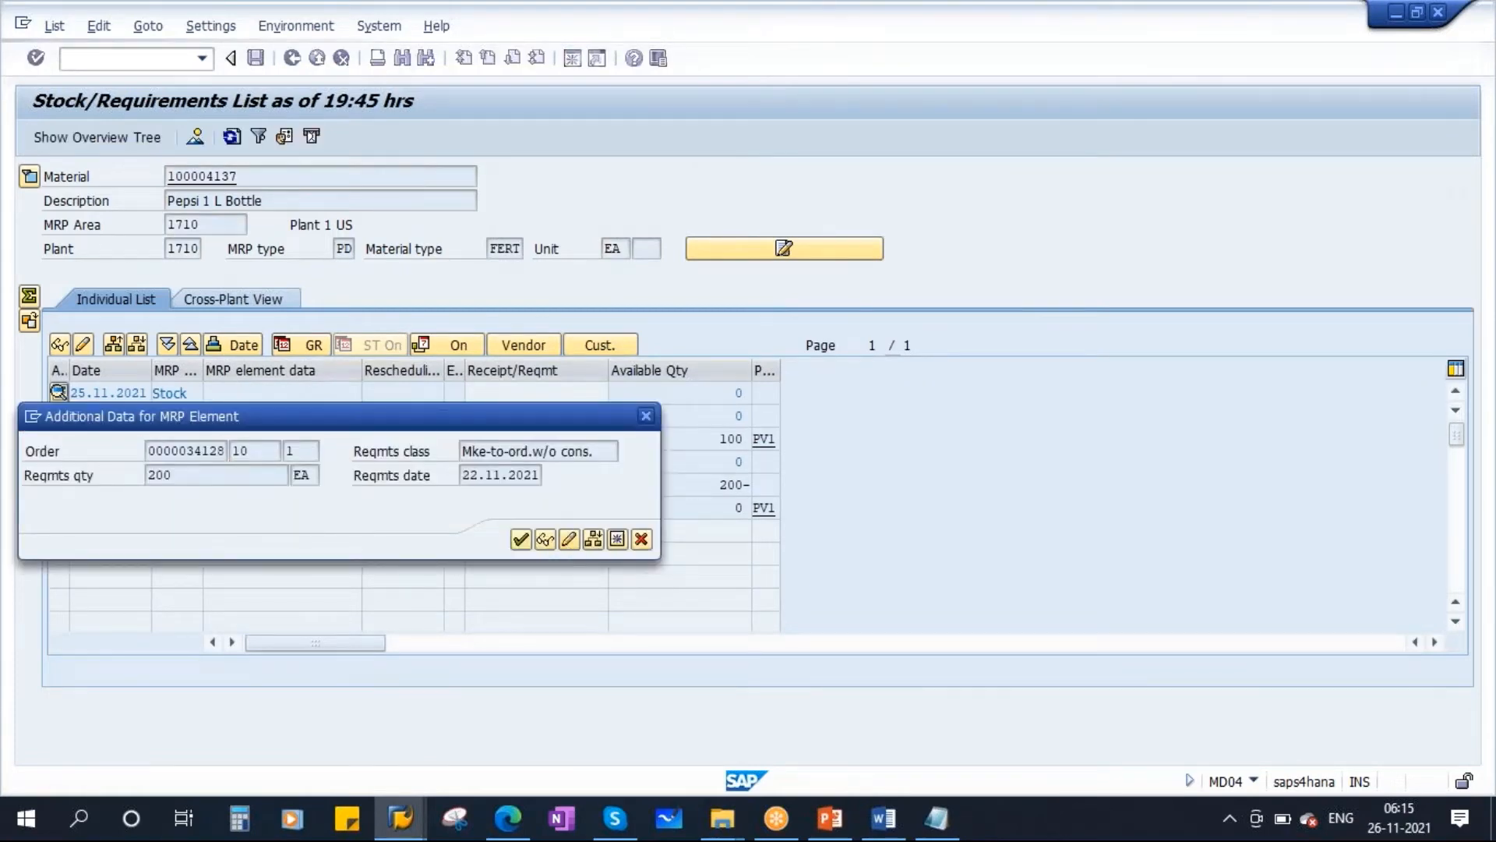
pyautogui.click(570, 539)
pyautogui.click(40, 606)
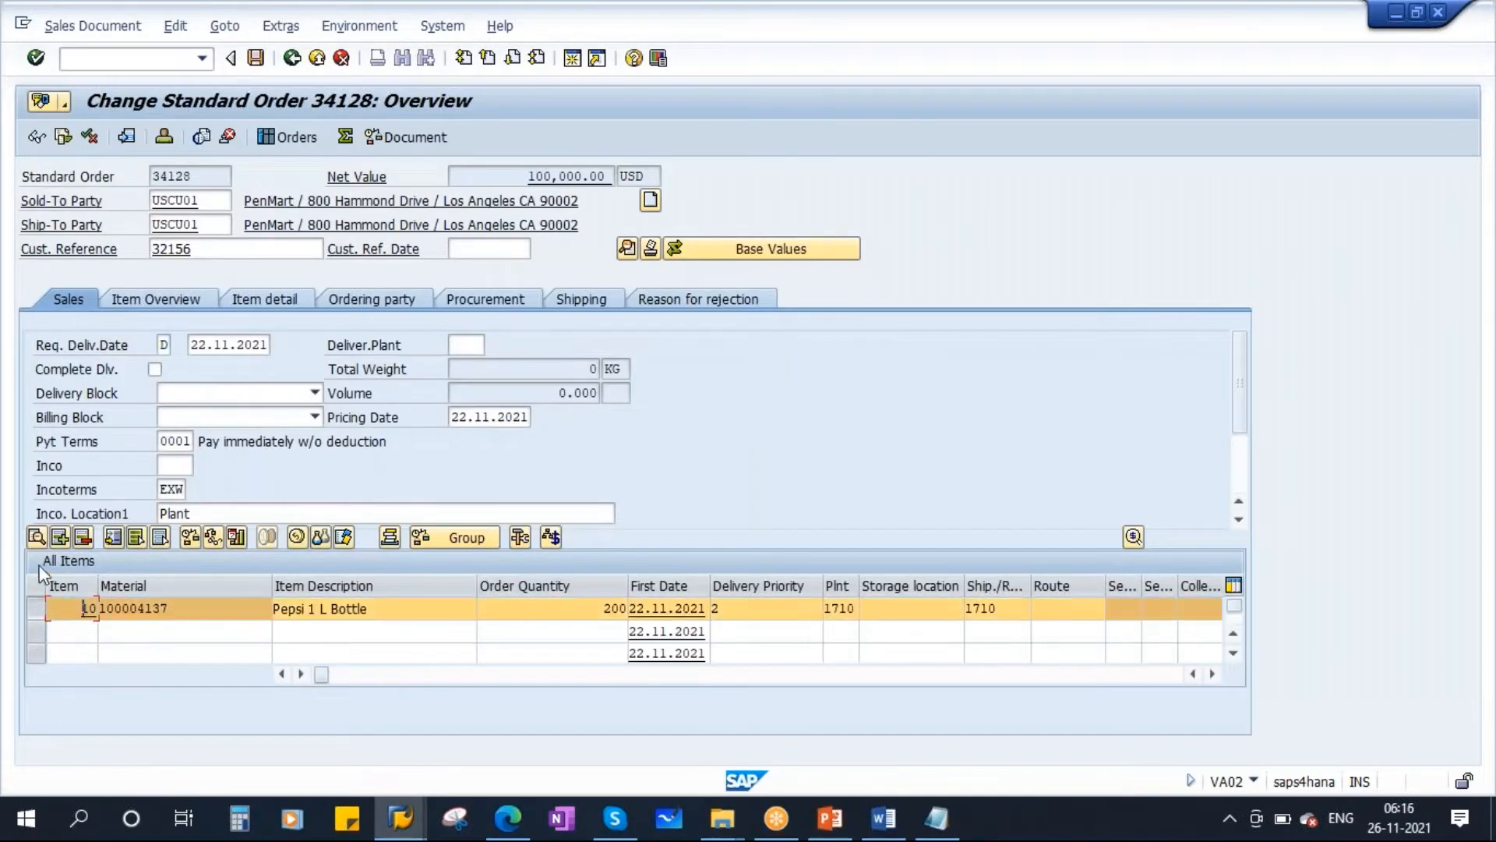
pyautogui.click(176, 26)
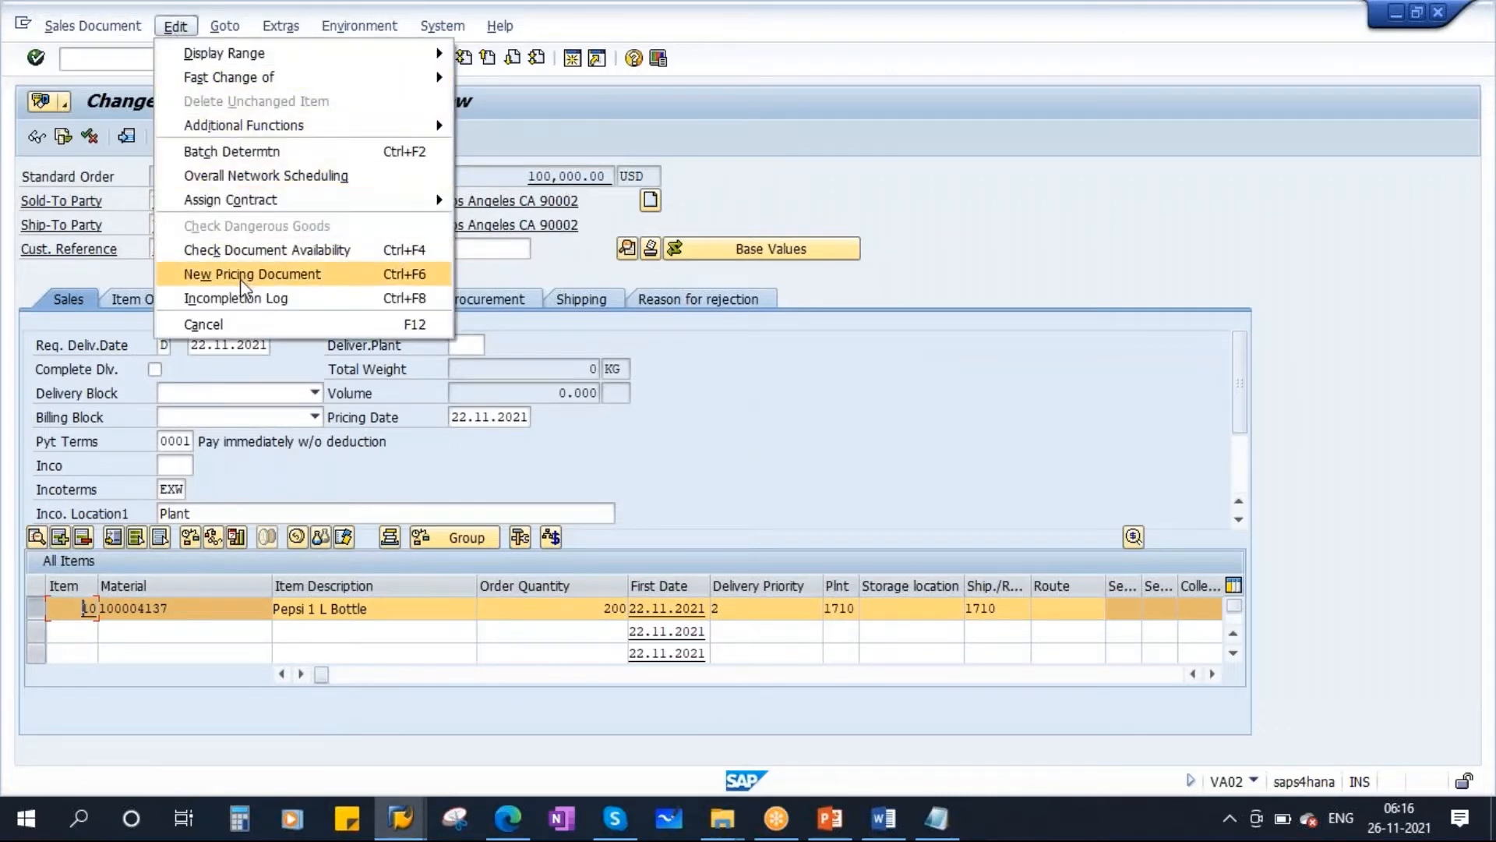
pyautogui.moveTo(257, 76)
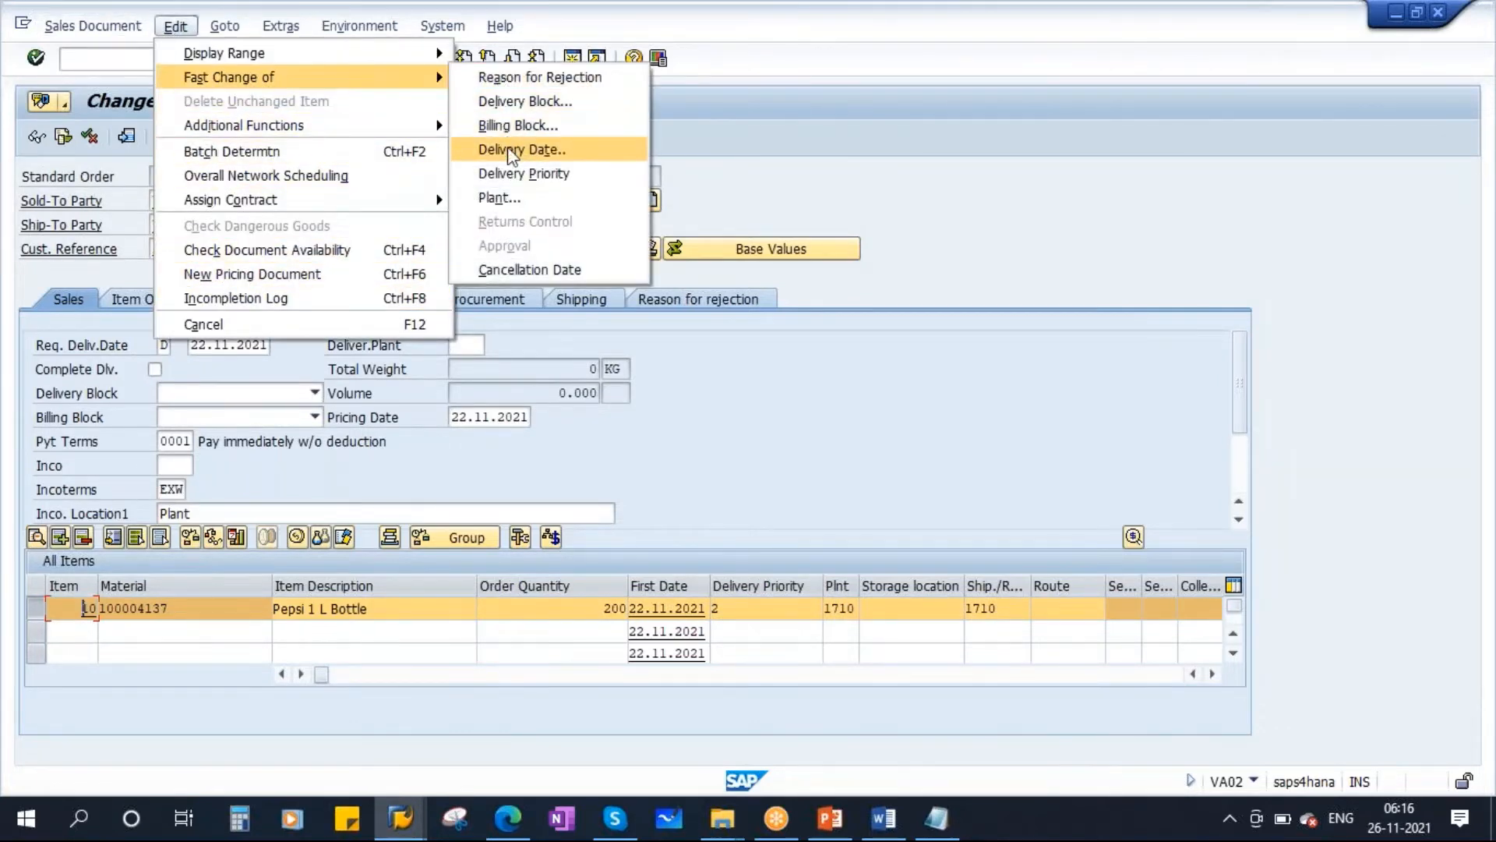
pyautogui.click(571, 77)
pyautogui.click(533, 233)
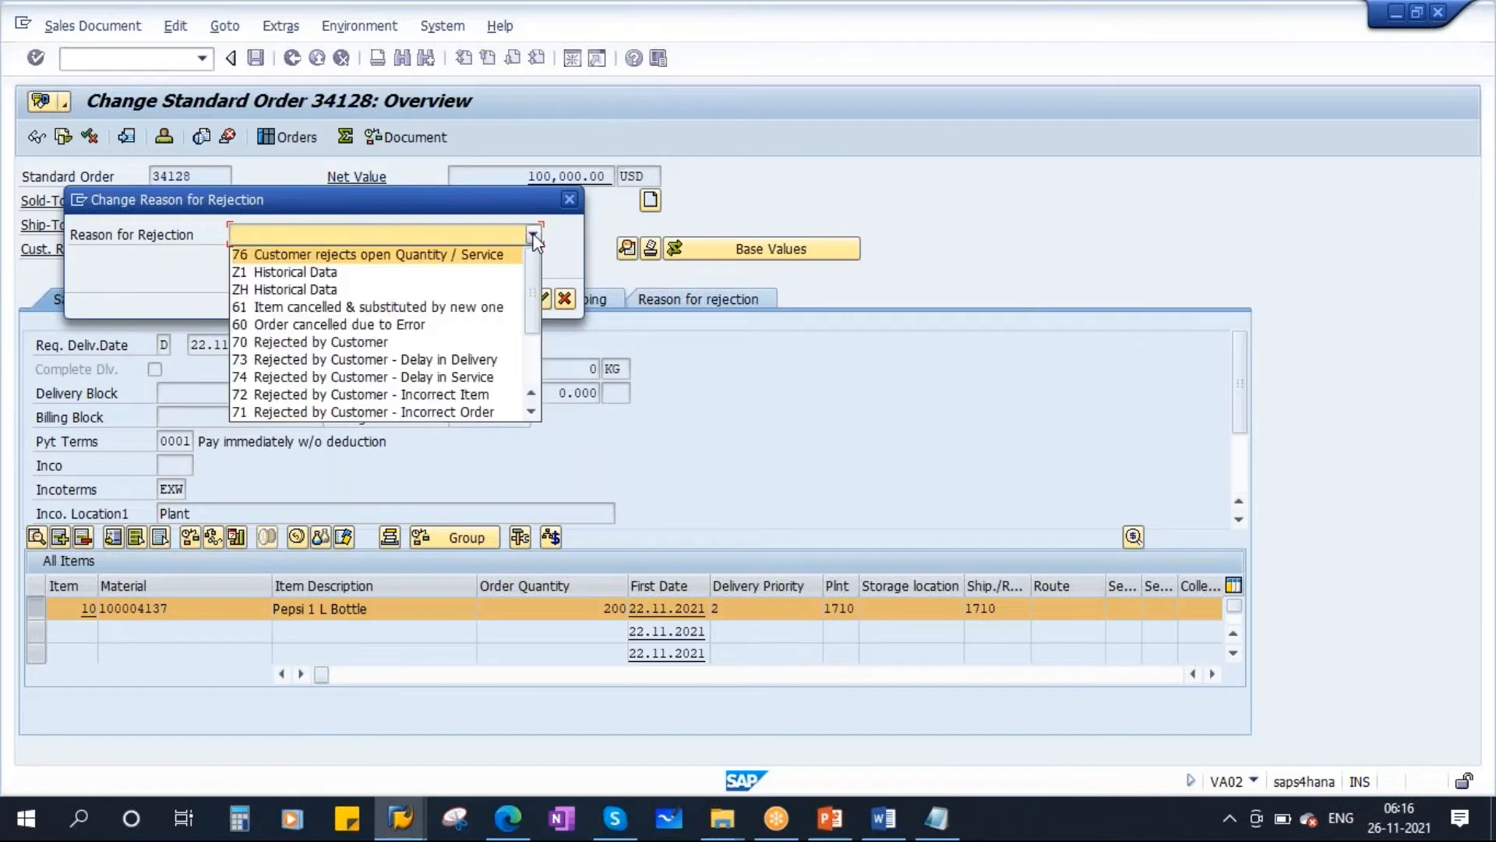
pyautogui.click(348, 324)
pyautogui.click(540, 298)
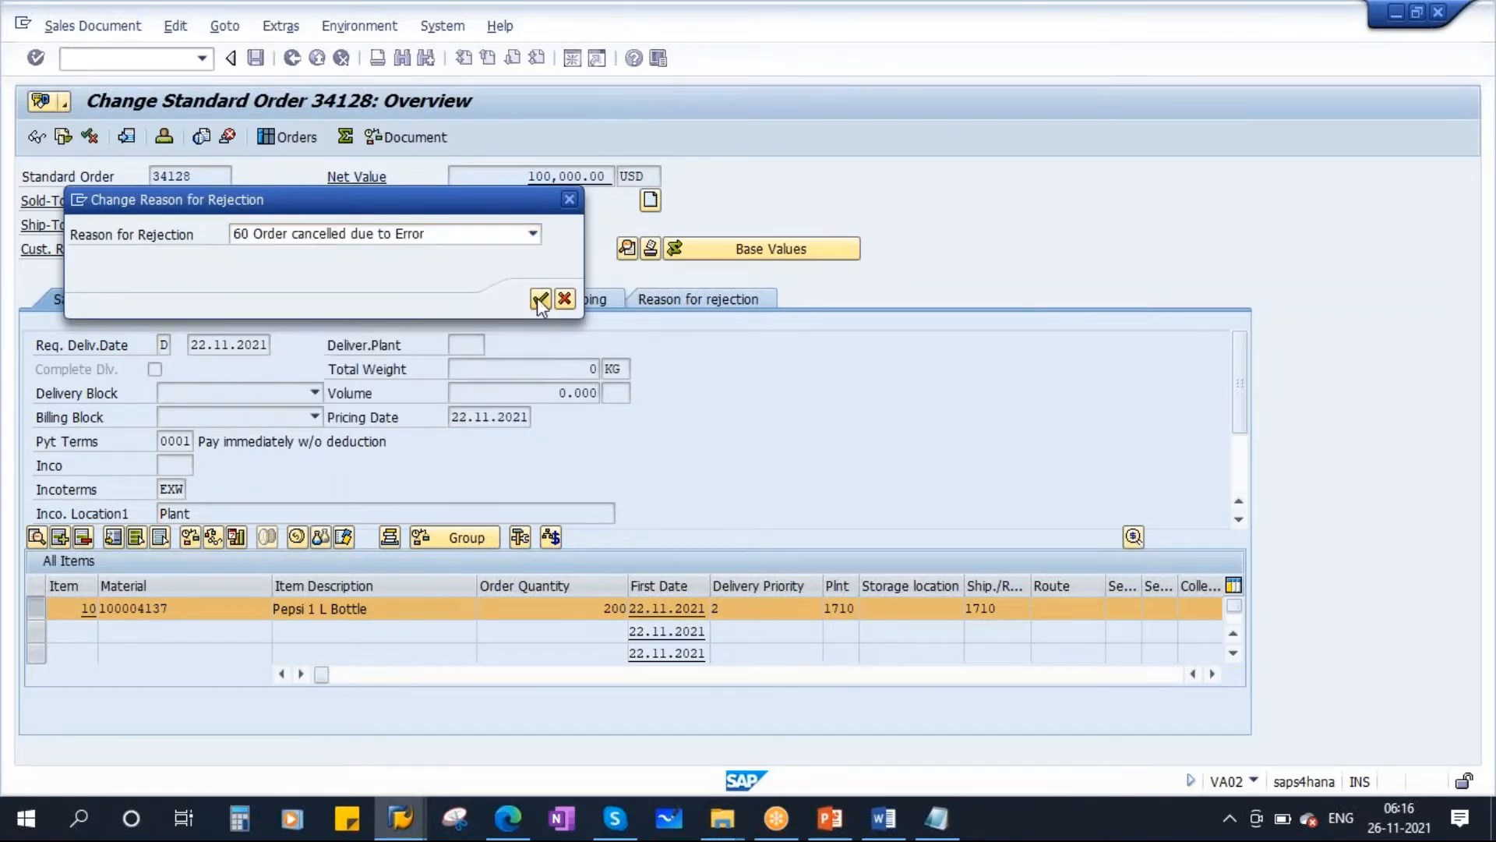
pyautogui.click(256, 58)
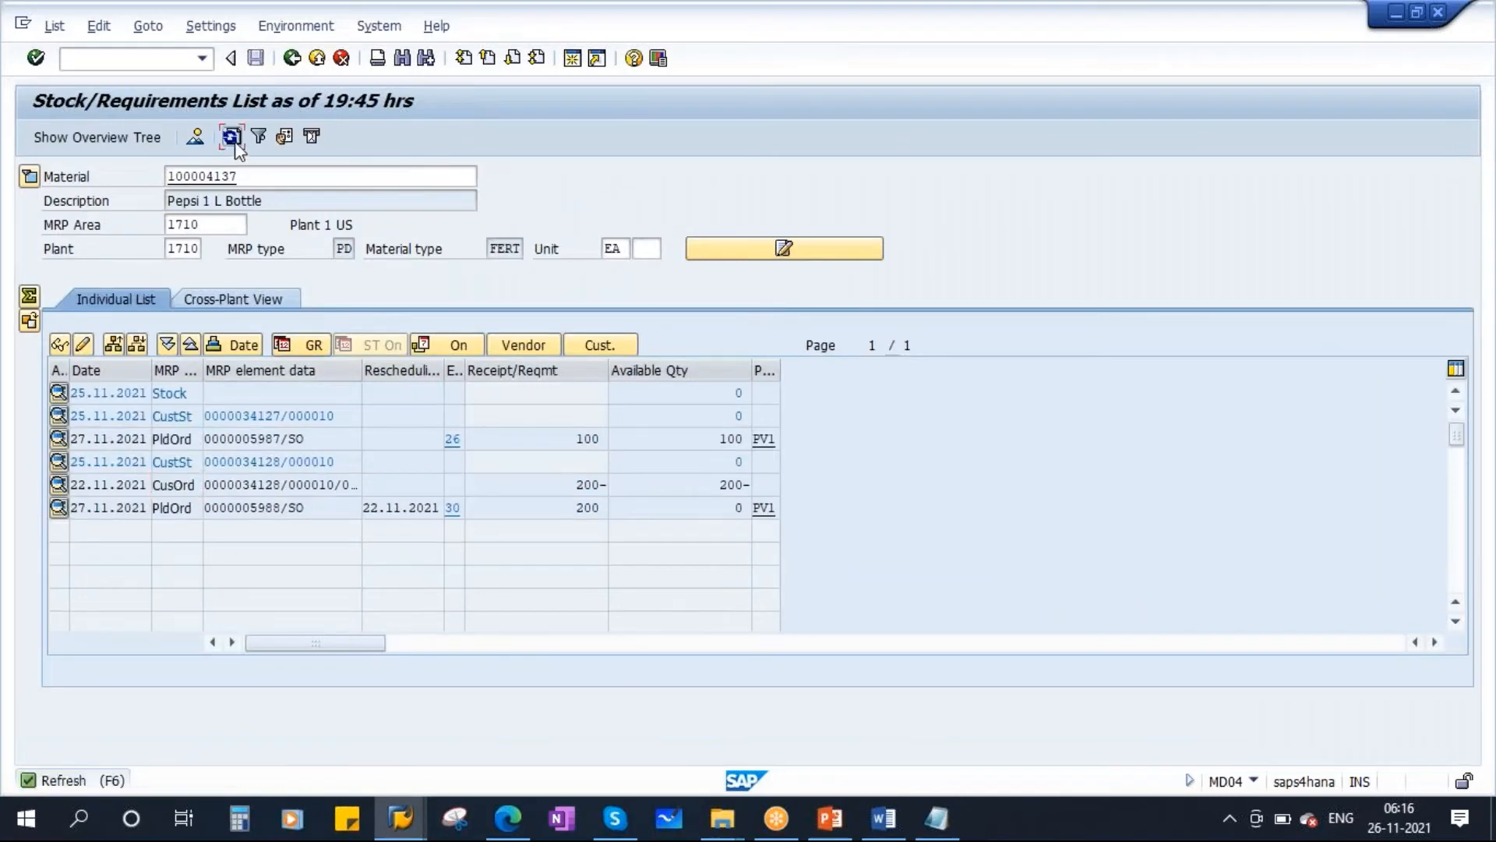
# Refresh the stock/requirements list for the material.
pyautogui.click(233, 138)
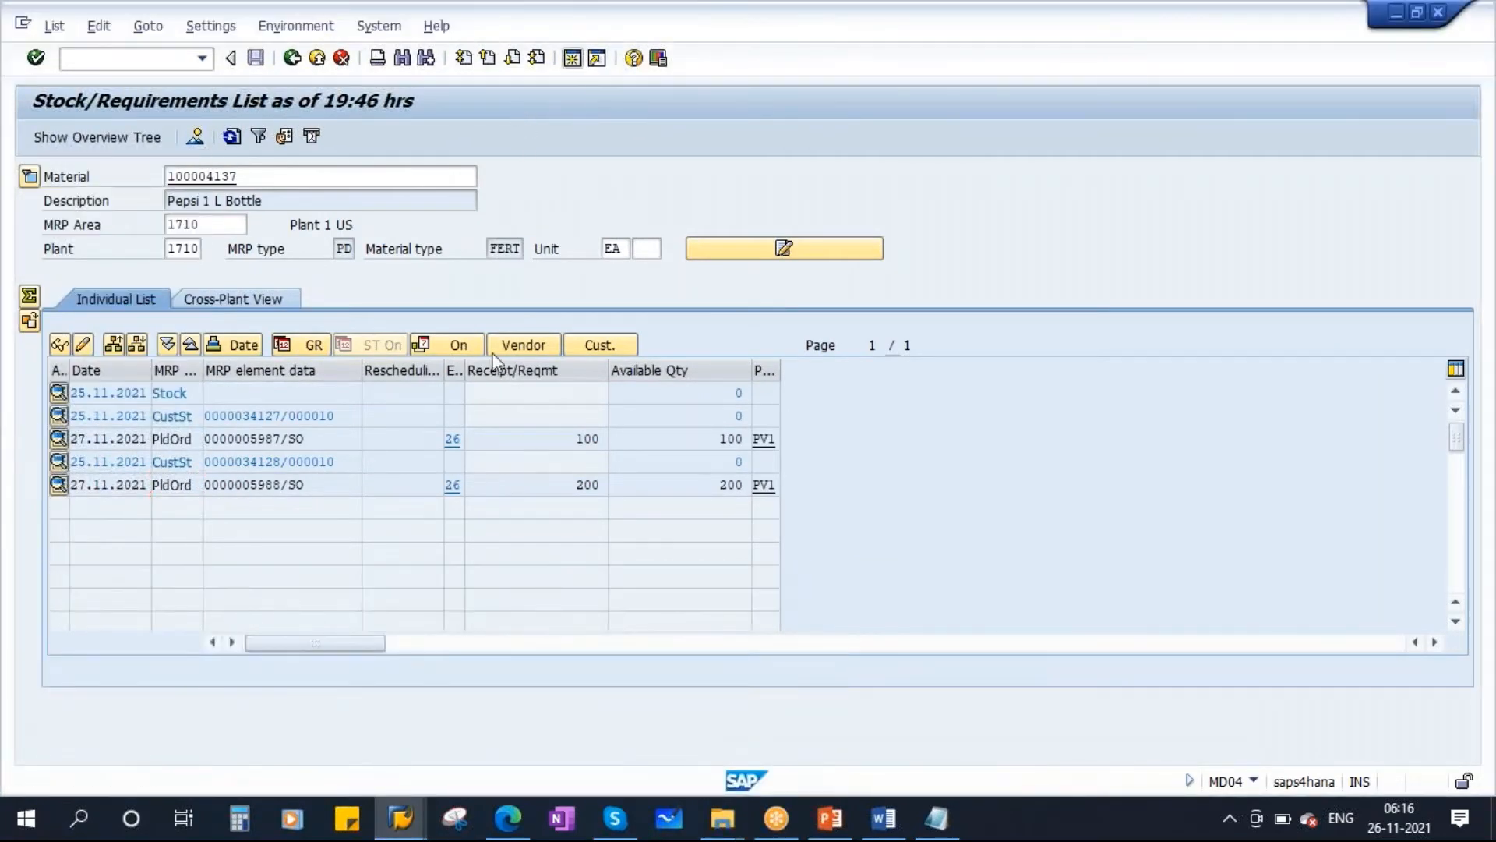
# Run single-item, multi-level MRP (MD02) for the material in plant 1710 with the default parameters.
pyautogui.hotkey('shift', 'F3')
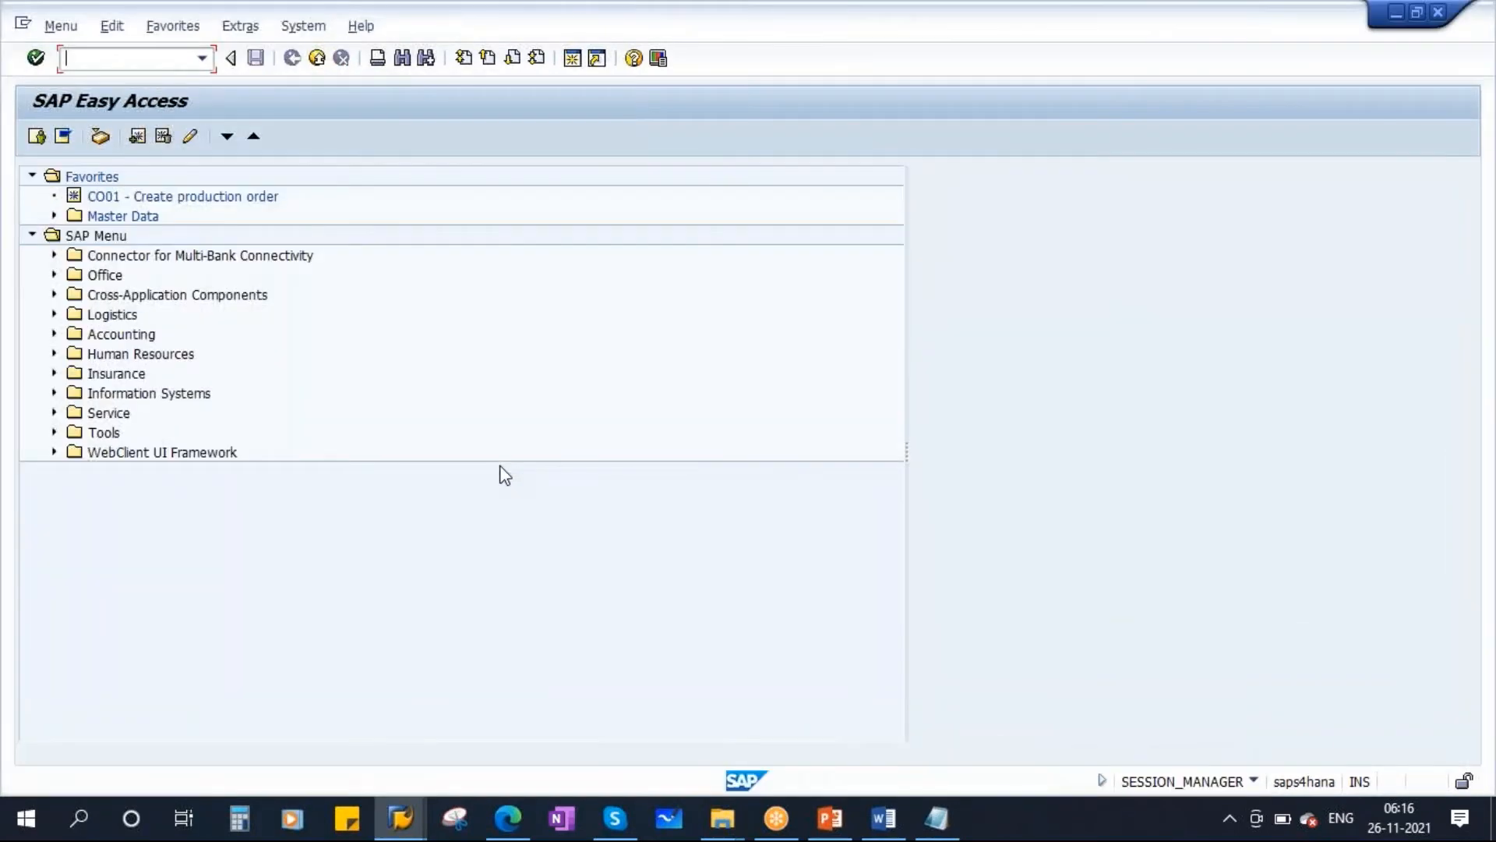
pyautogui.write('md02')
pyautogui.press('Return')
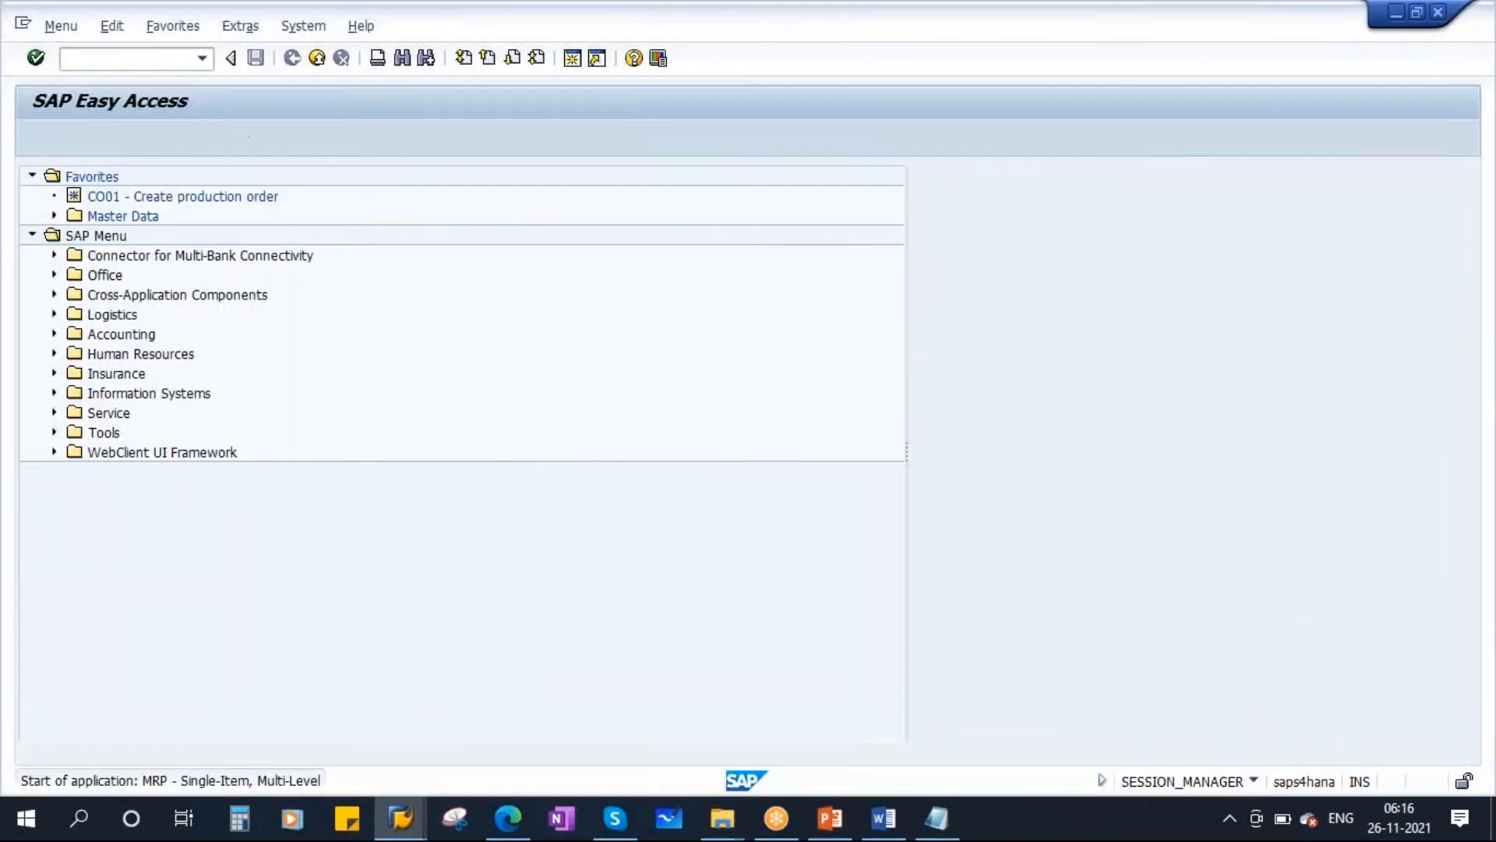
pyautogui.press('Return')
pyautogui.press('Return')
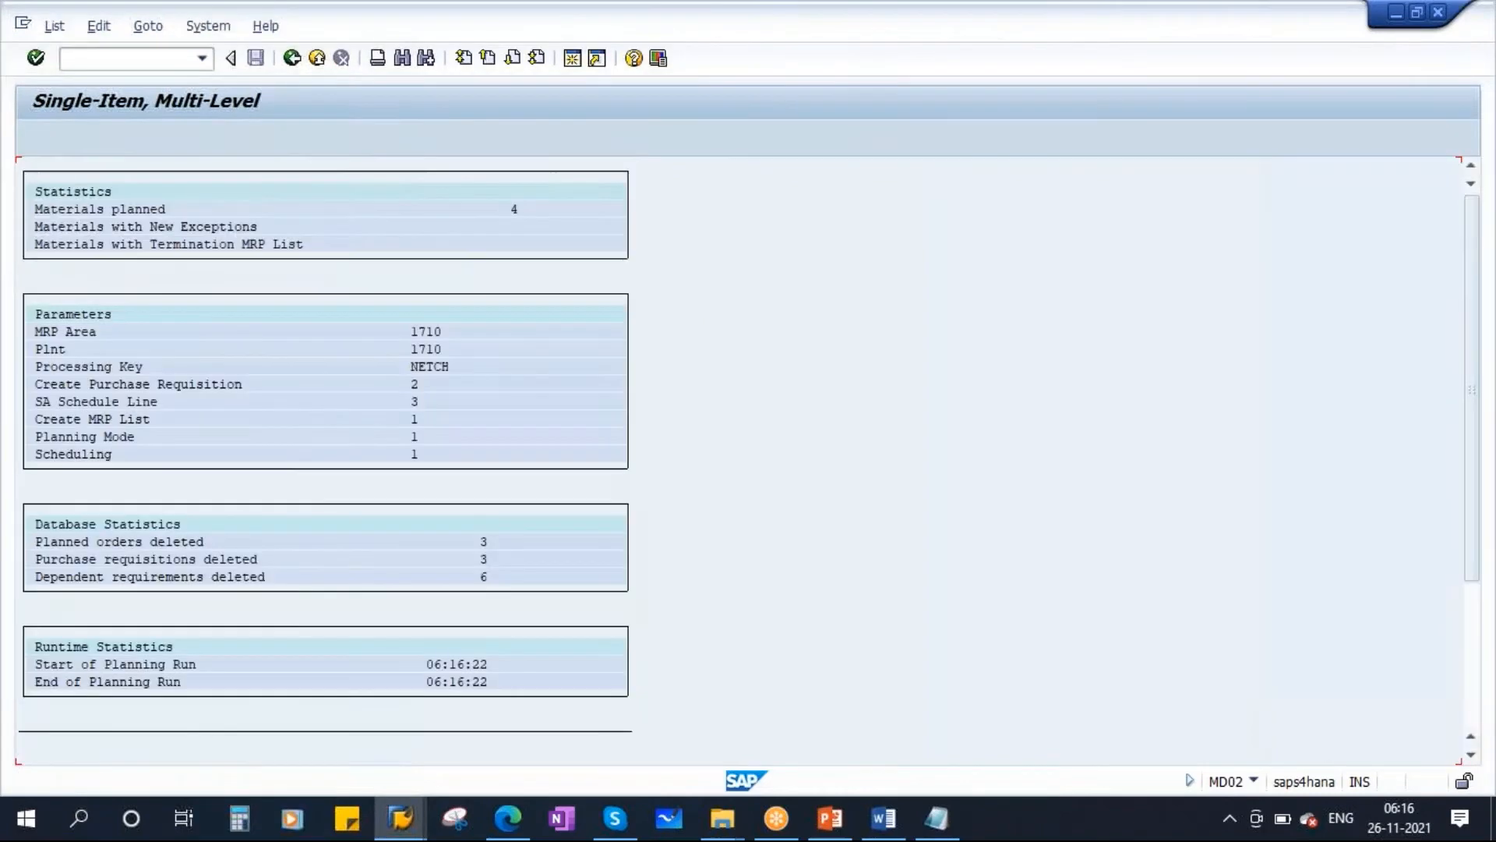
# Switch back to the stock/requirements list and refresh it to review the remaining elements.
pyautogui.hotkey('alt', 'Tab')
pyautogui.click(232, 136)
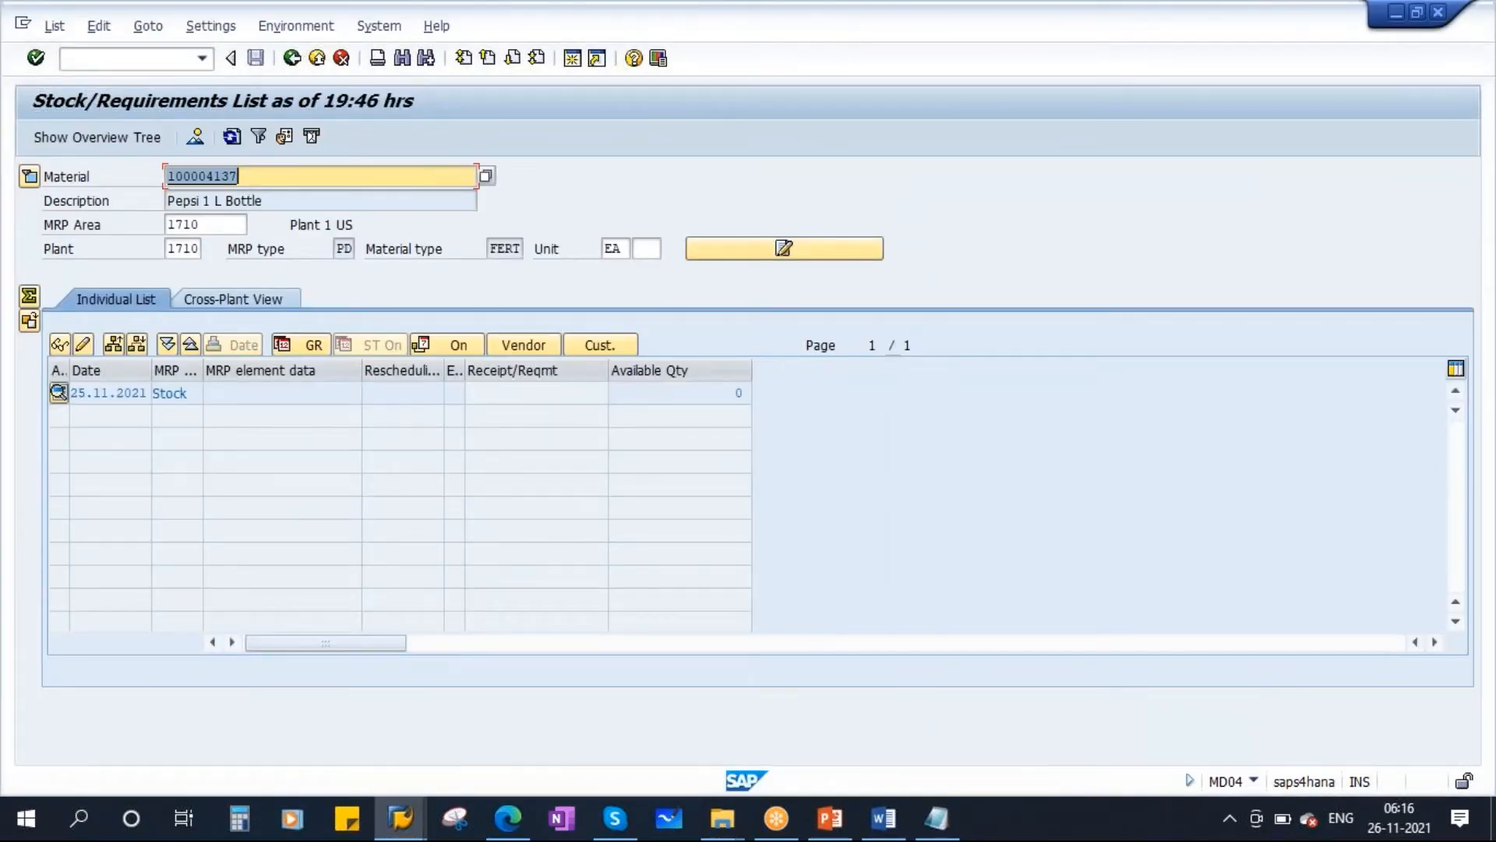
pyautogui.click(738, 392)
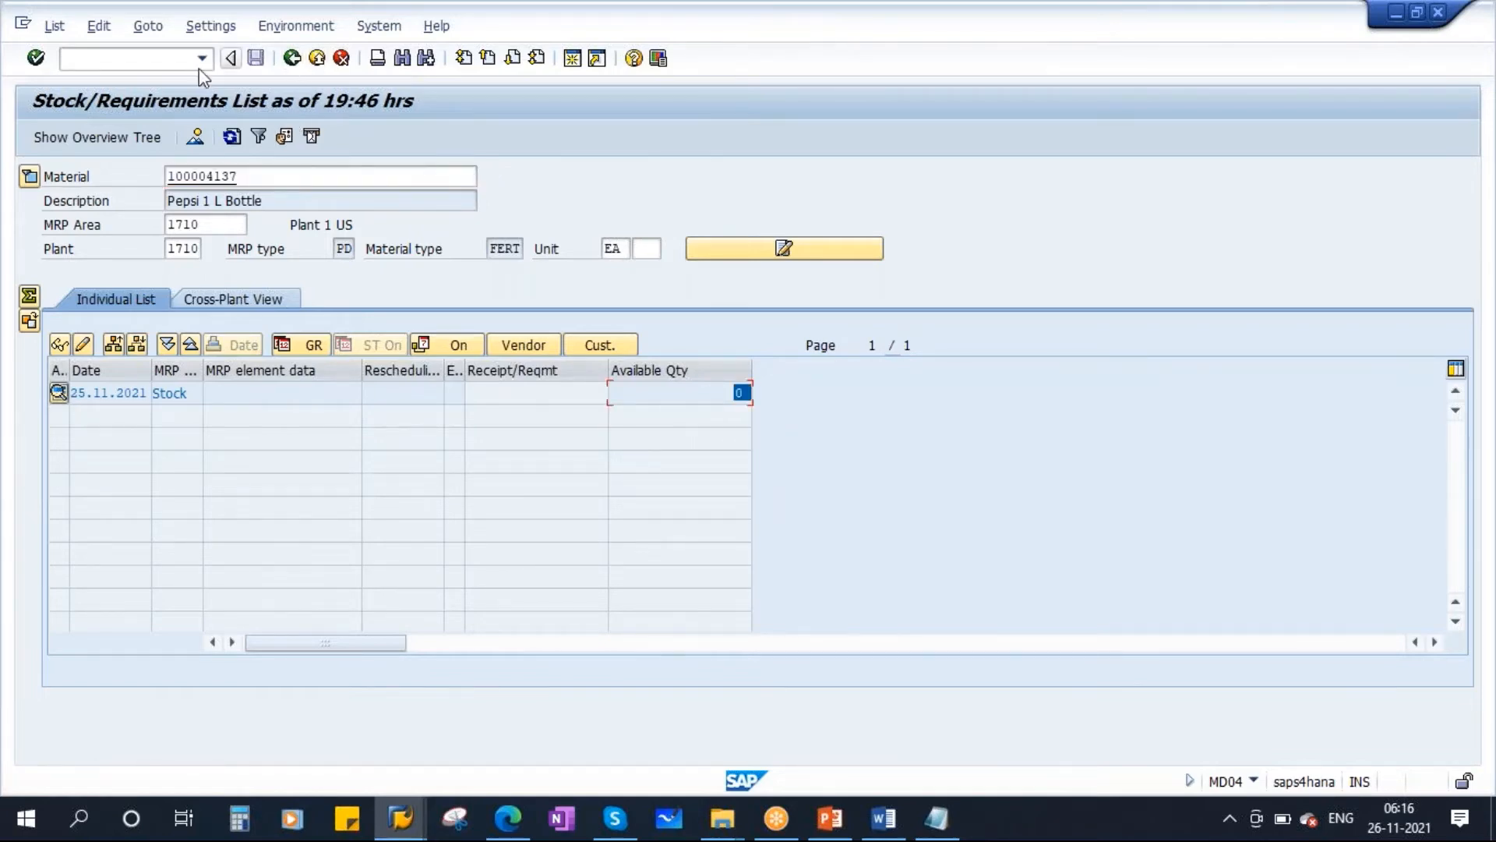
# Open material 100004137 for change (MM02) with the selected MRP views.
pyautogui.click(574, 60)
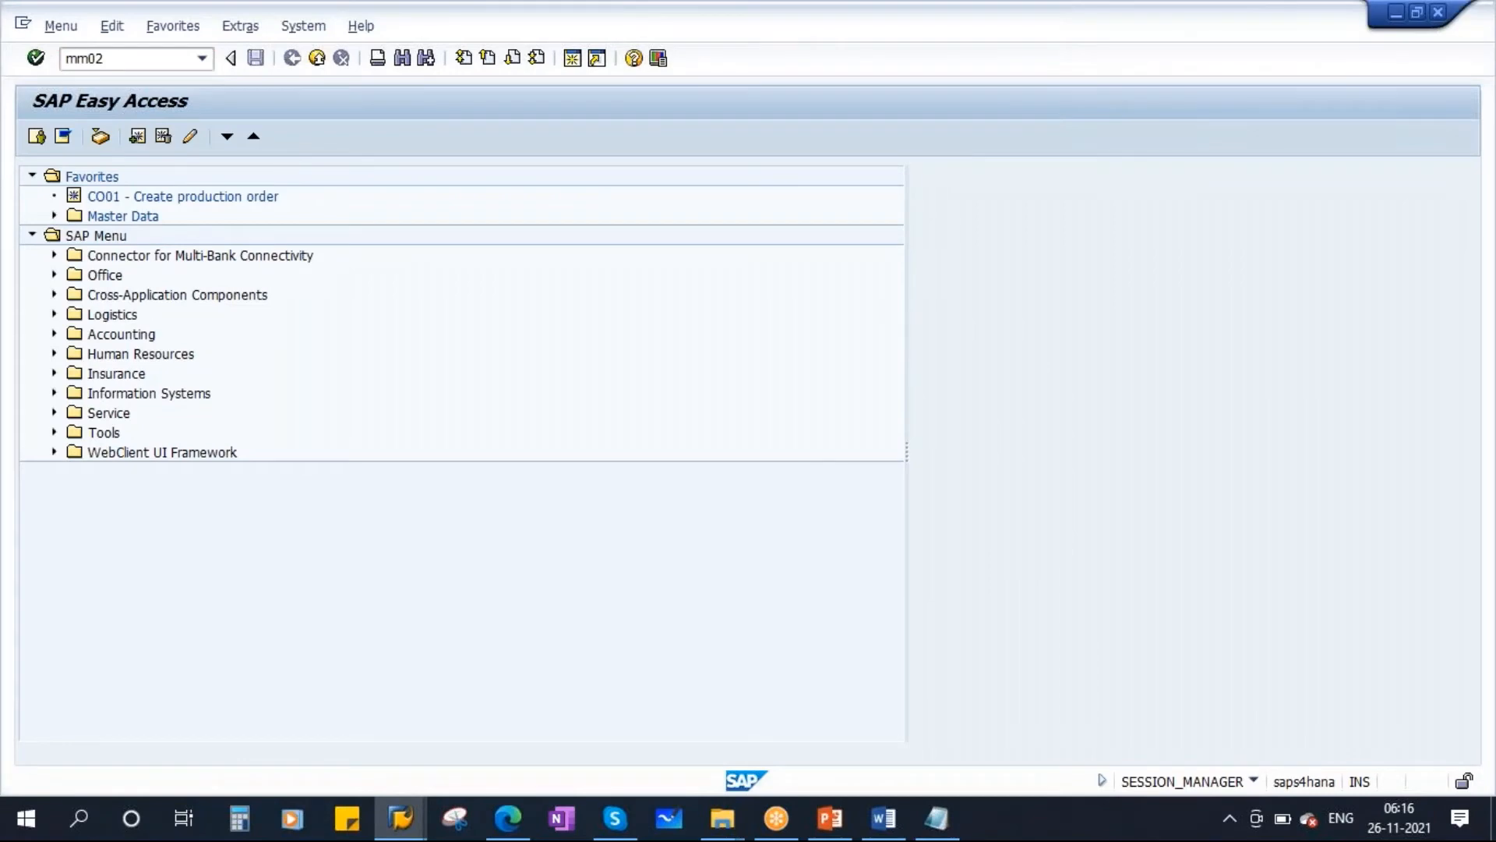
pyautogui.write('mm02')
pyautogui.press('Return')
pyautogui.press('Return')
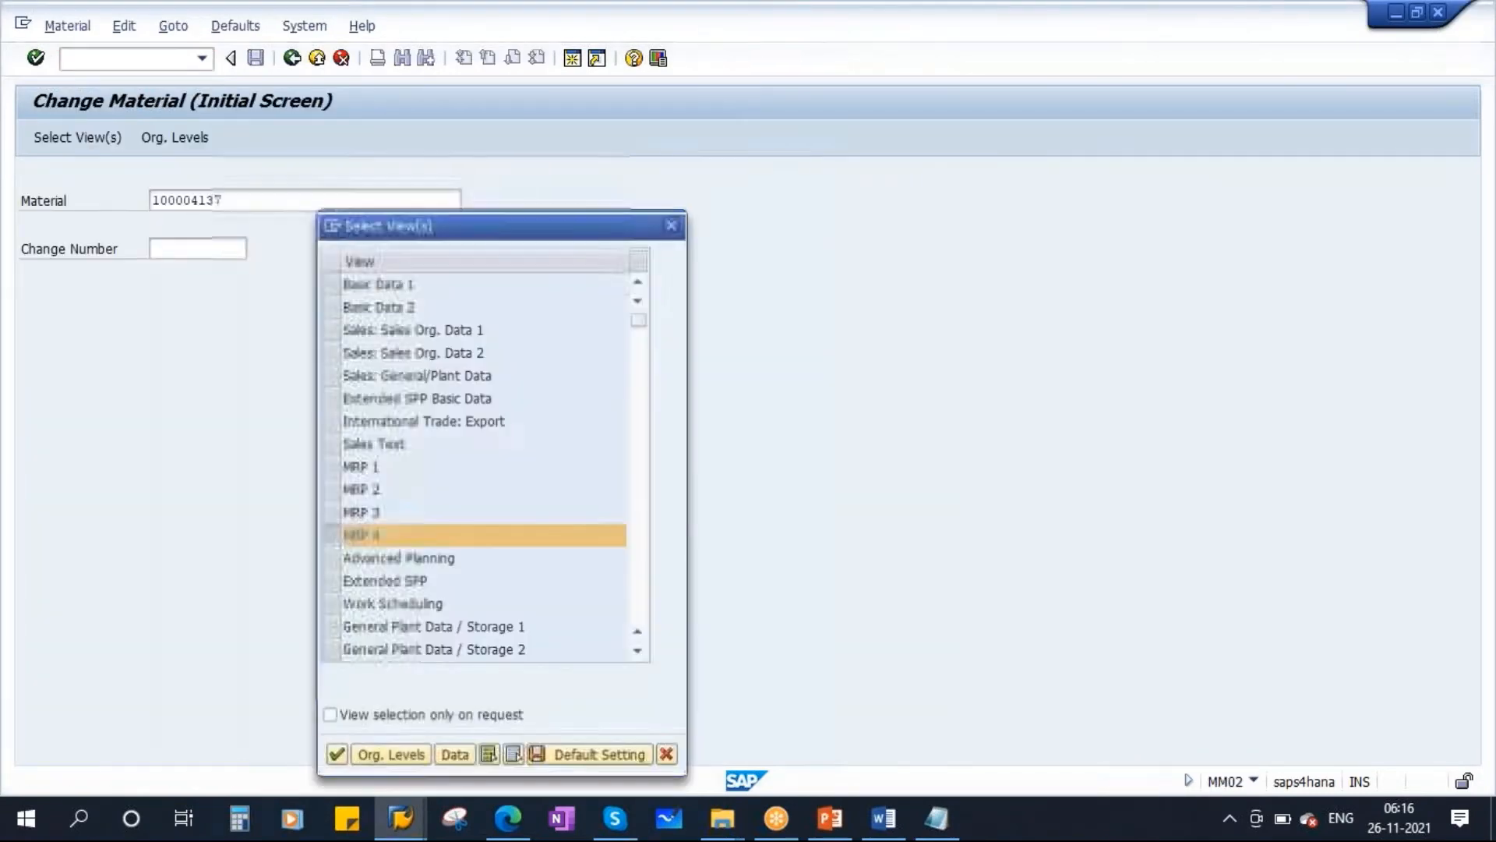
pyautogui.press('Return')
pyautogui.press('Return')
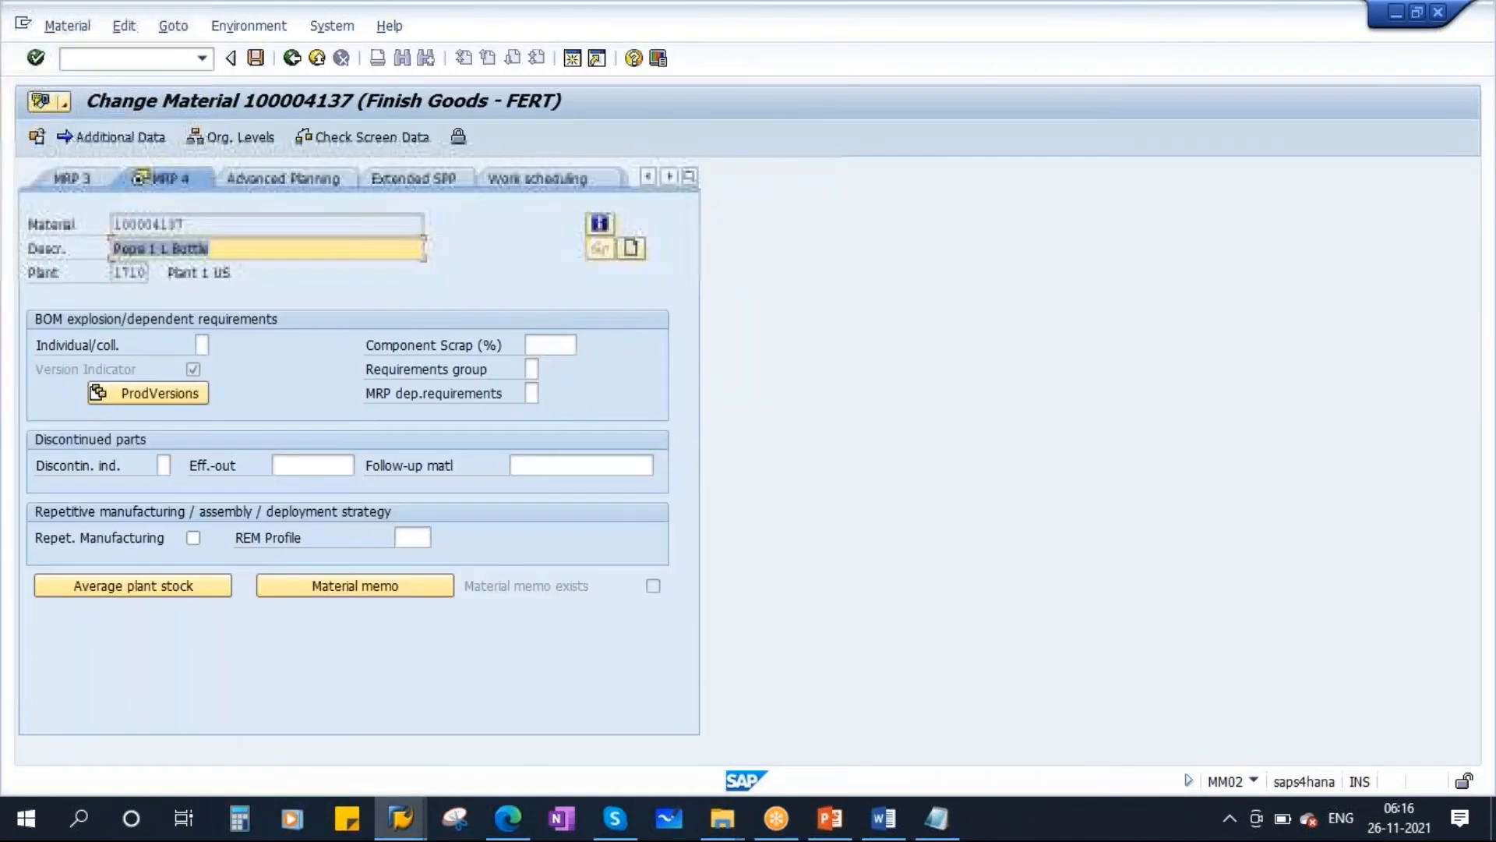
# In the MRP 3 view, set strategy group 10, consumption mode 2, and backward and forward consumption periods to 90.
pyautogui.click(84, 180)
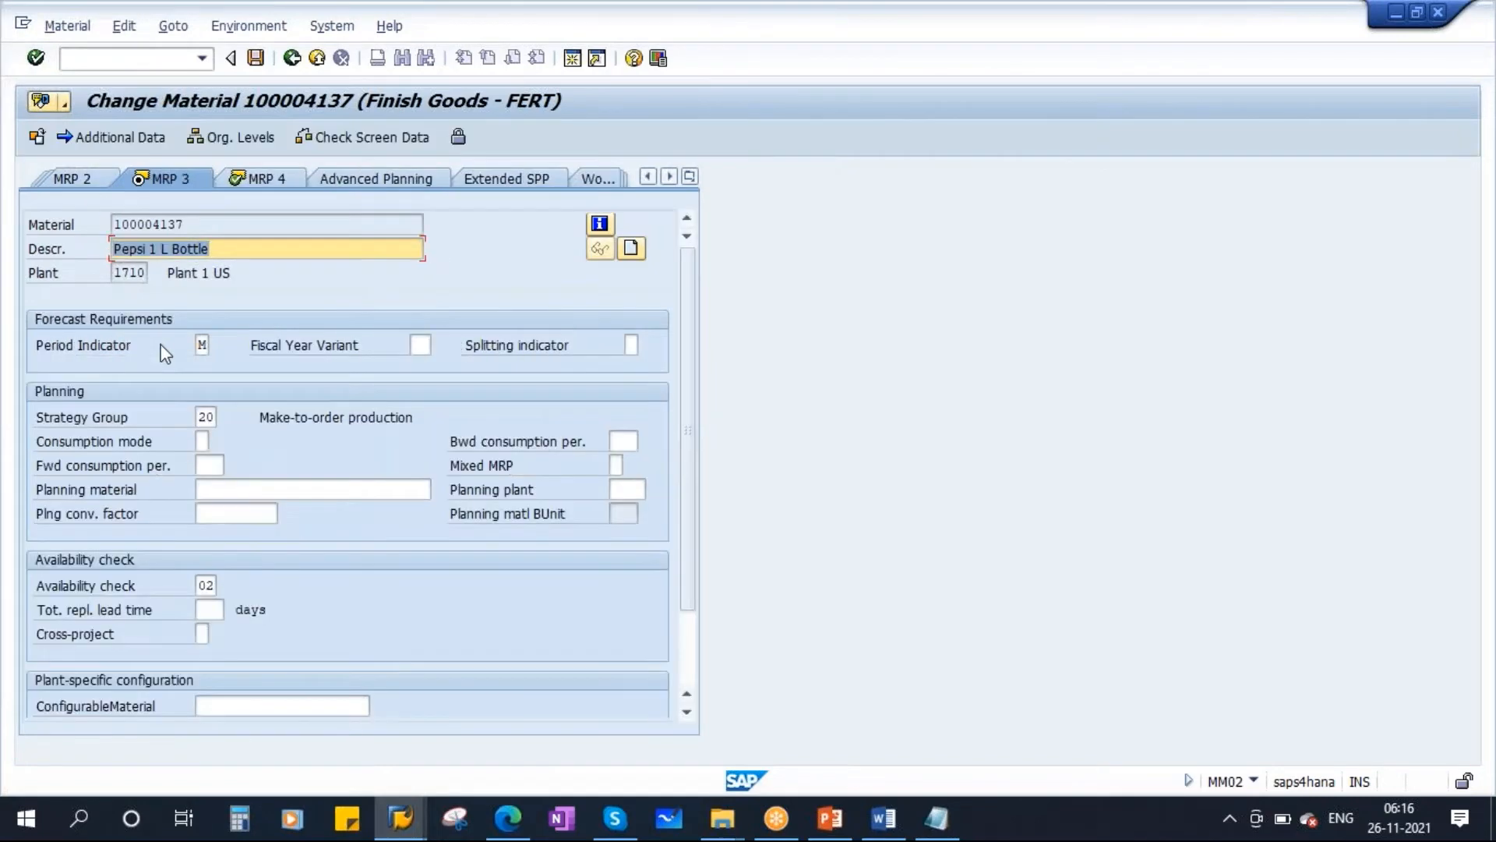
pyautogui.click(206, 417)
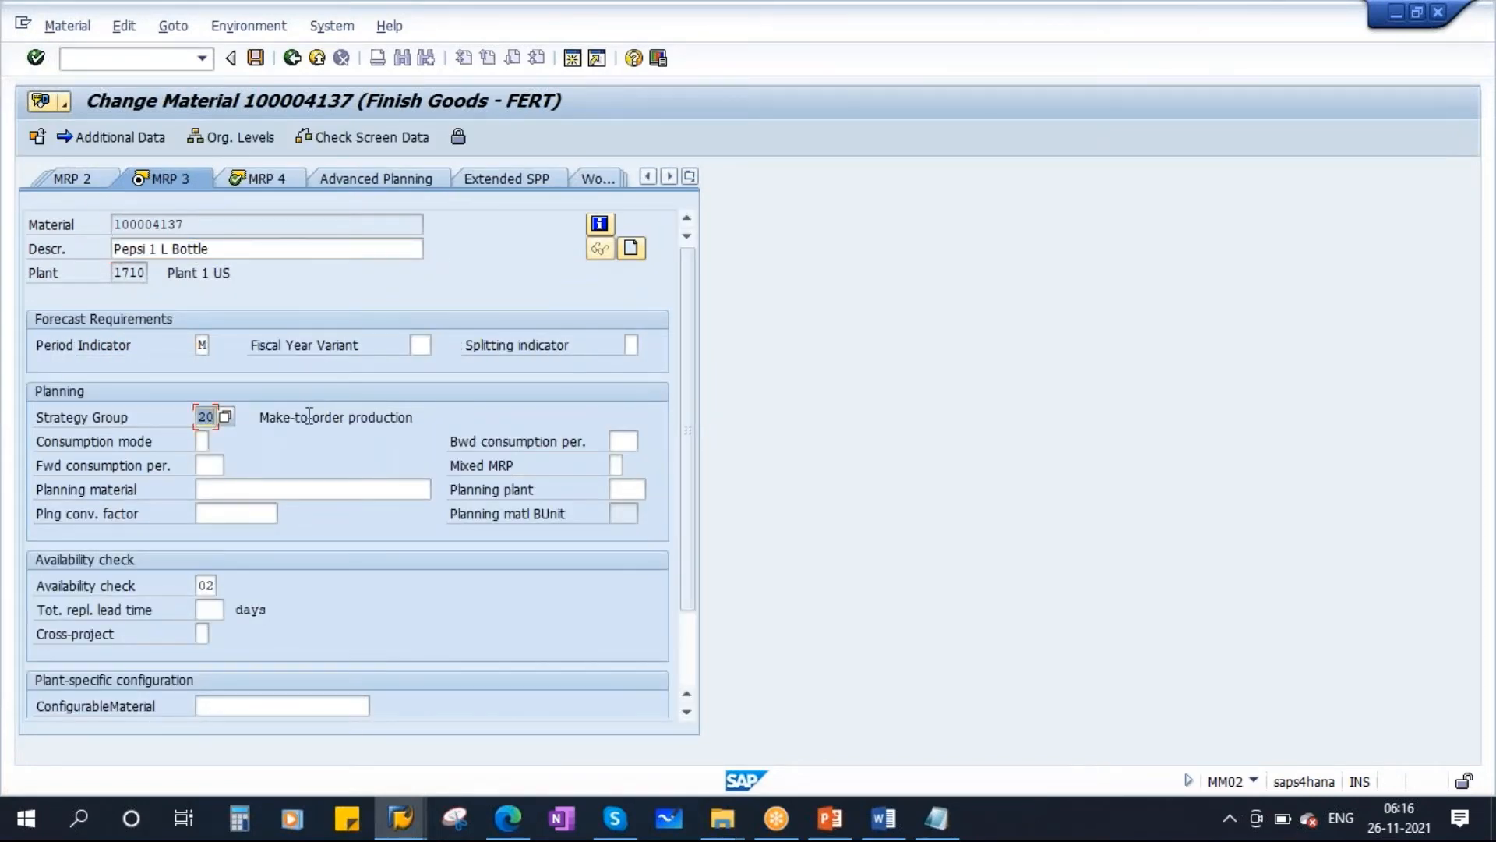
pyautogui.write('10')
pyautogui.write('2')
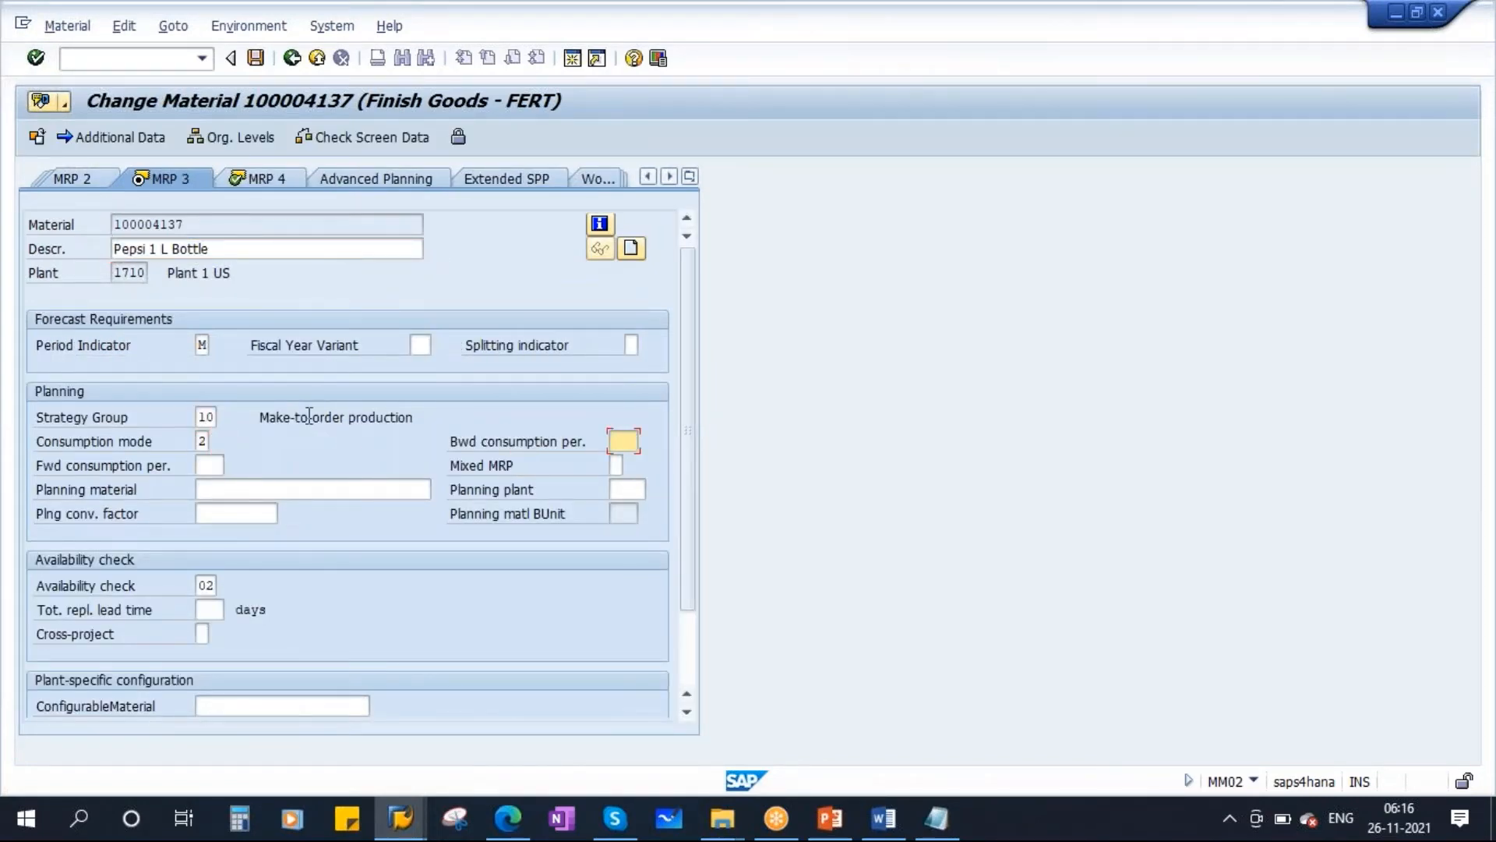
pyautogui.write('90')
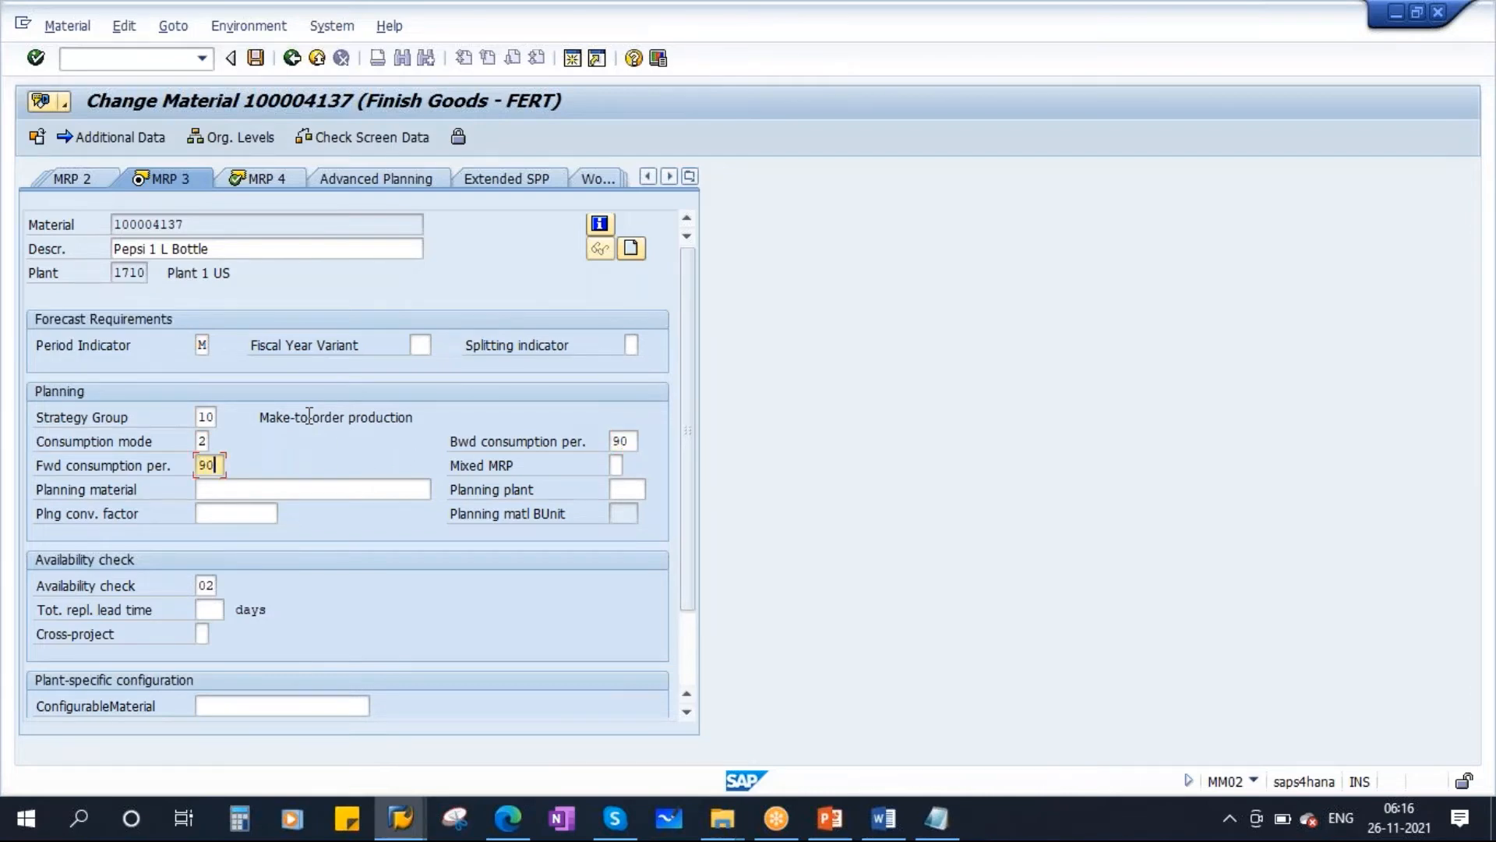
pyautogui.press('Return')
pyautogui.click(87, 181)
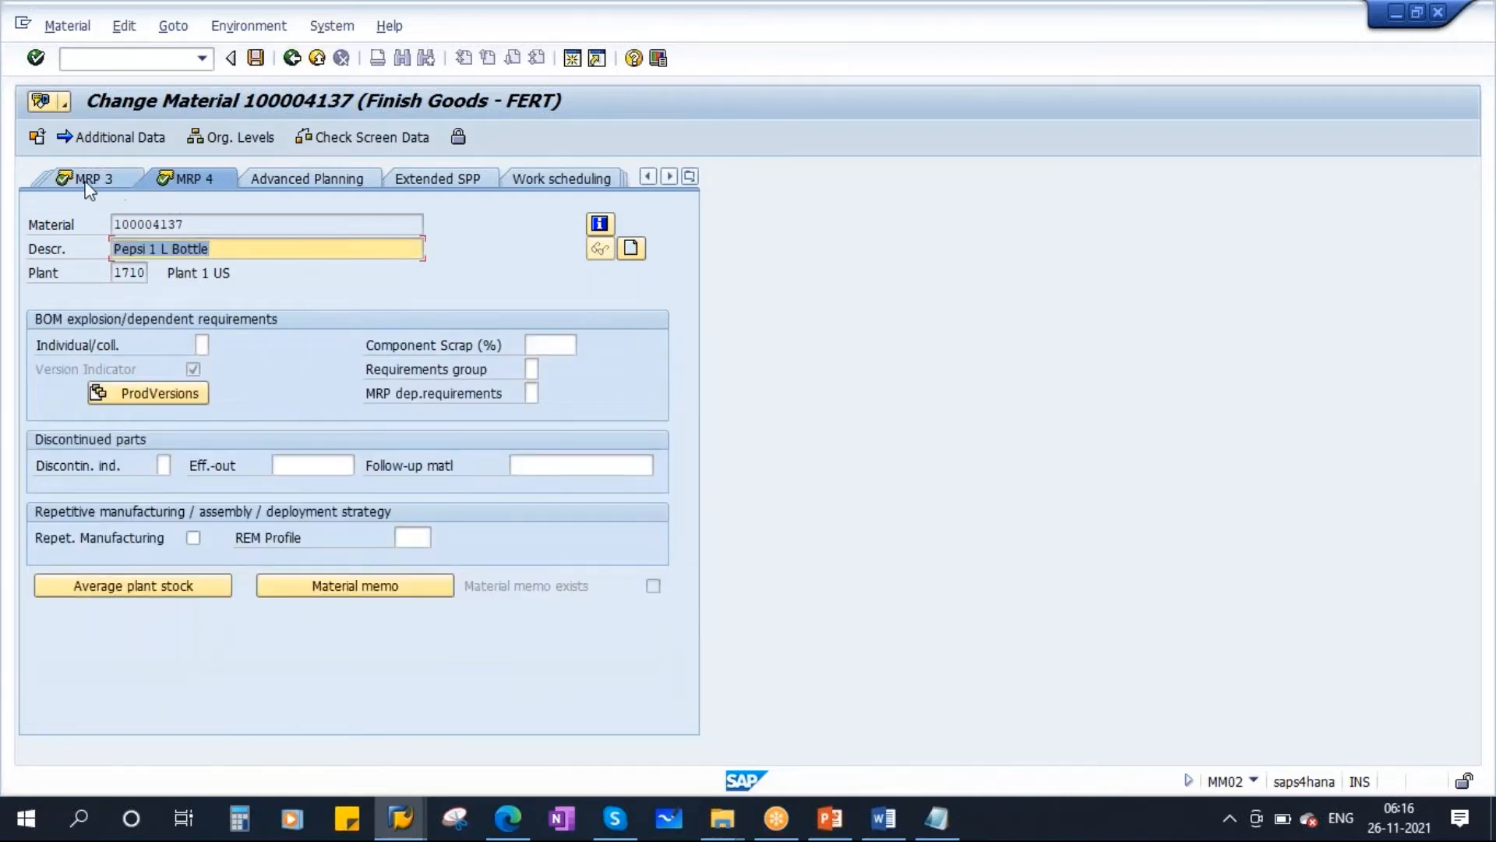
# Save the material master changes and leave the material change screen.
pyautogui.click(255, 58)
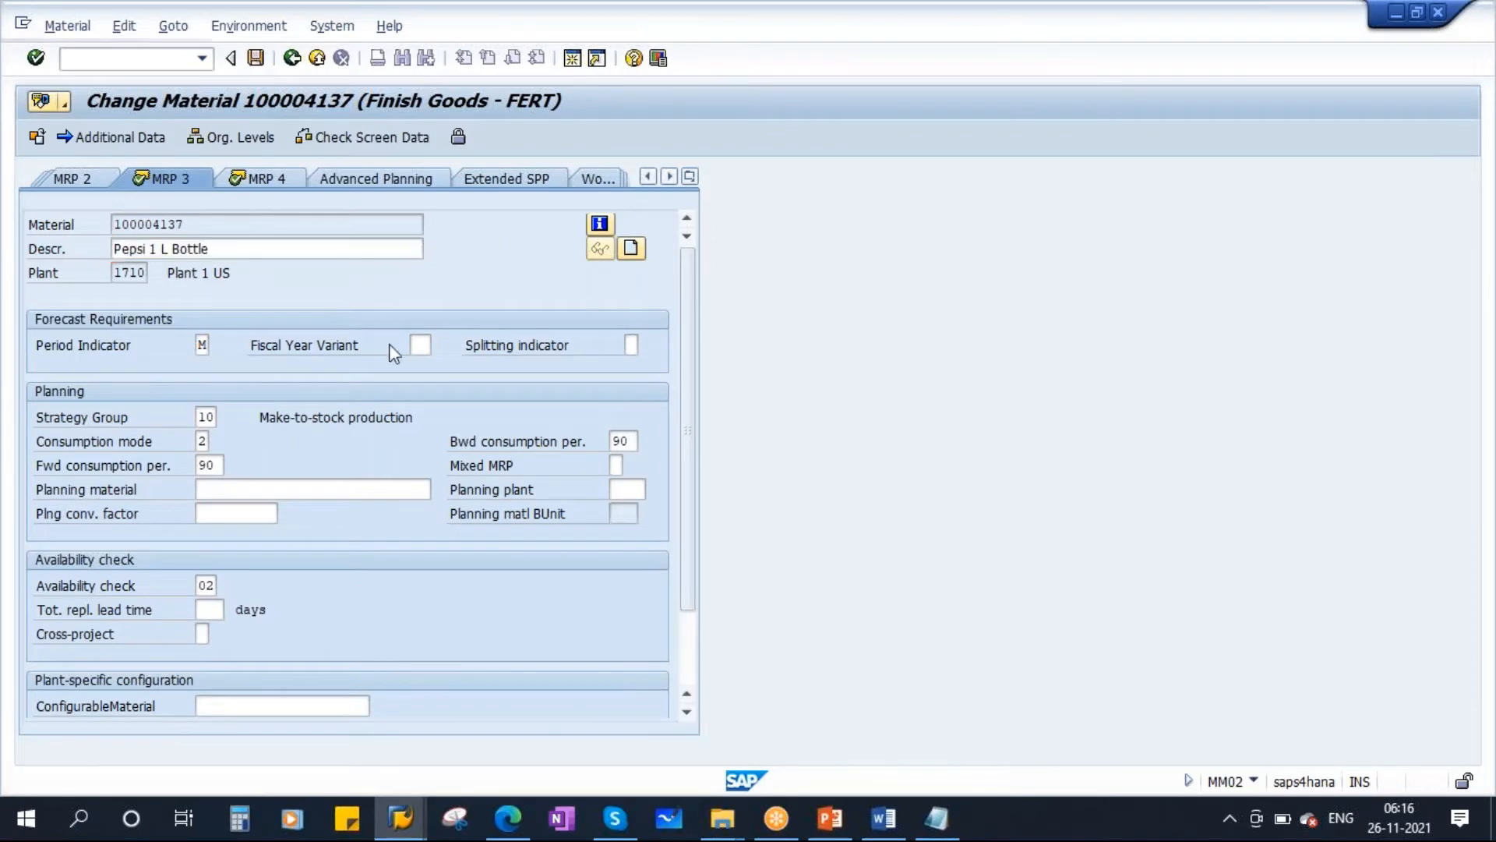
pyautogui.click(292, 60)
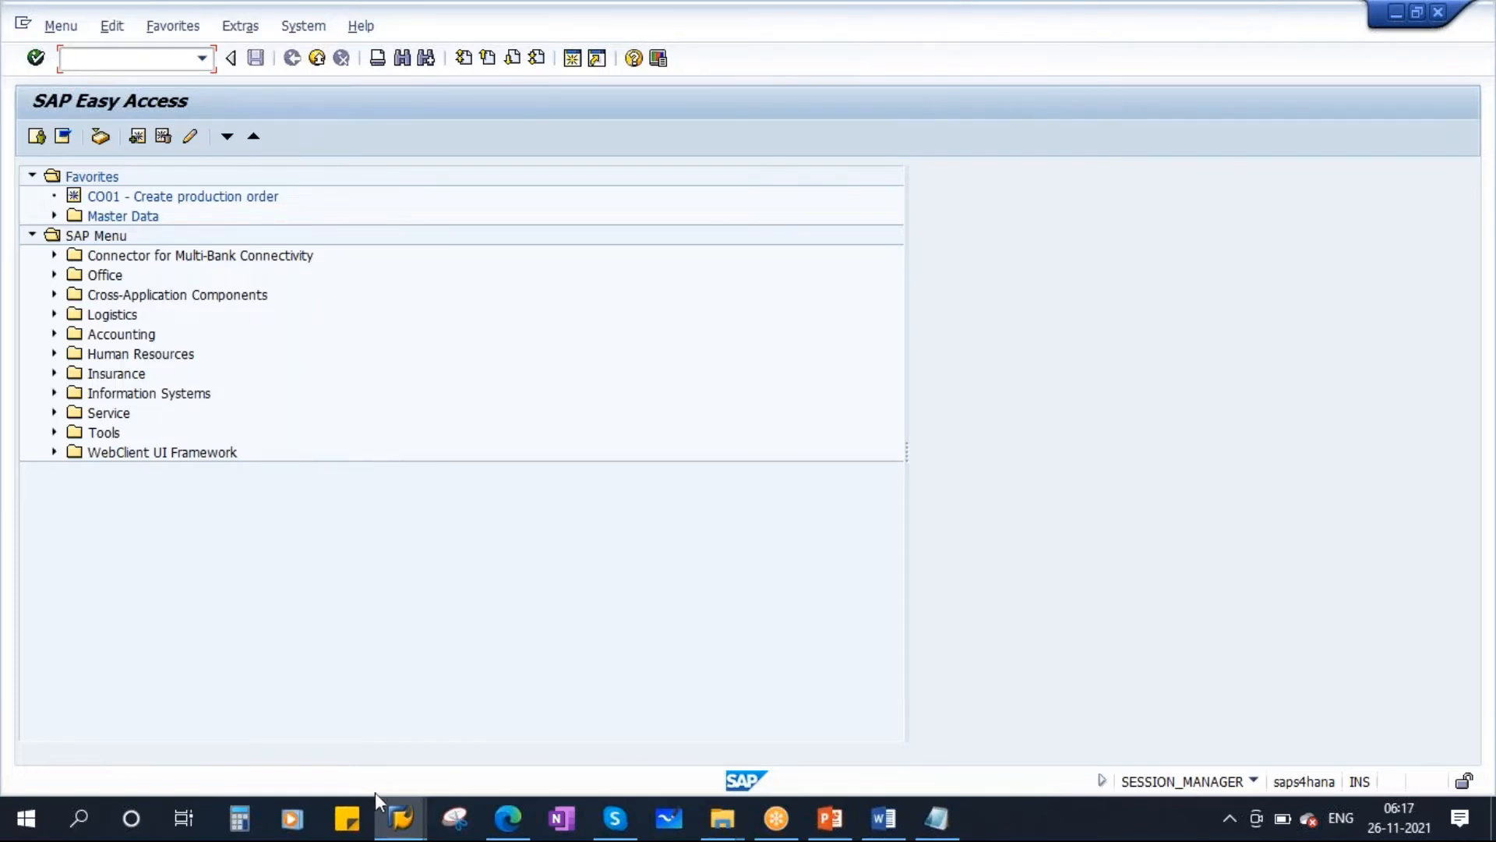
# Rerun single-item, multi-level MRP (MD02) for material 100004137 in plant 1710 with the same parameters.
pyautogui.moveTo(402, 820)
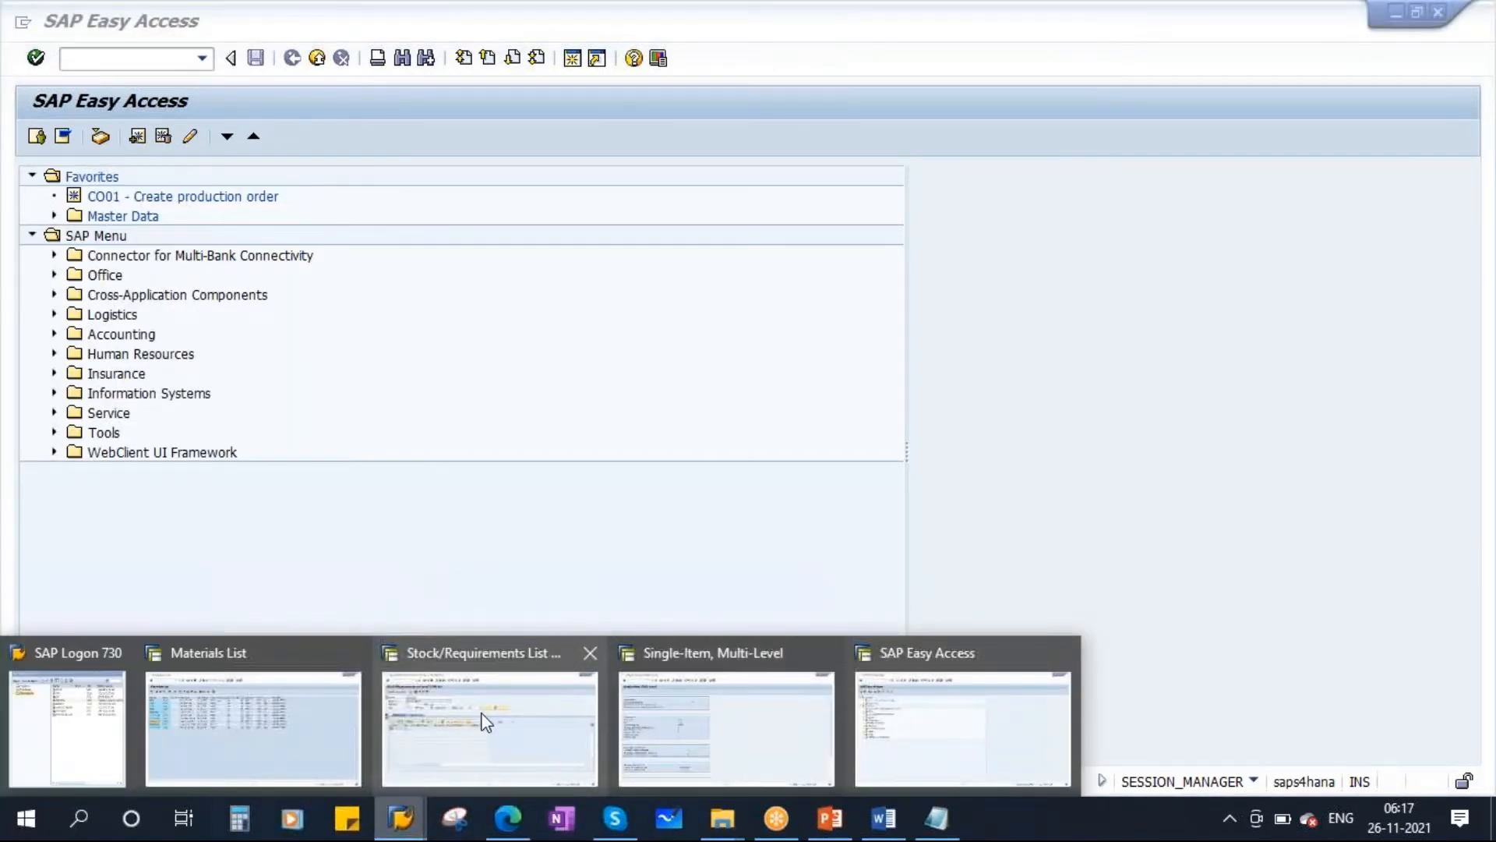
pyautogui.click(566, 716)
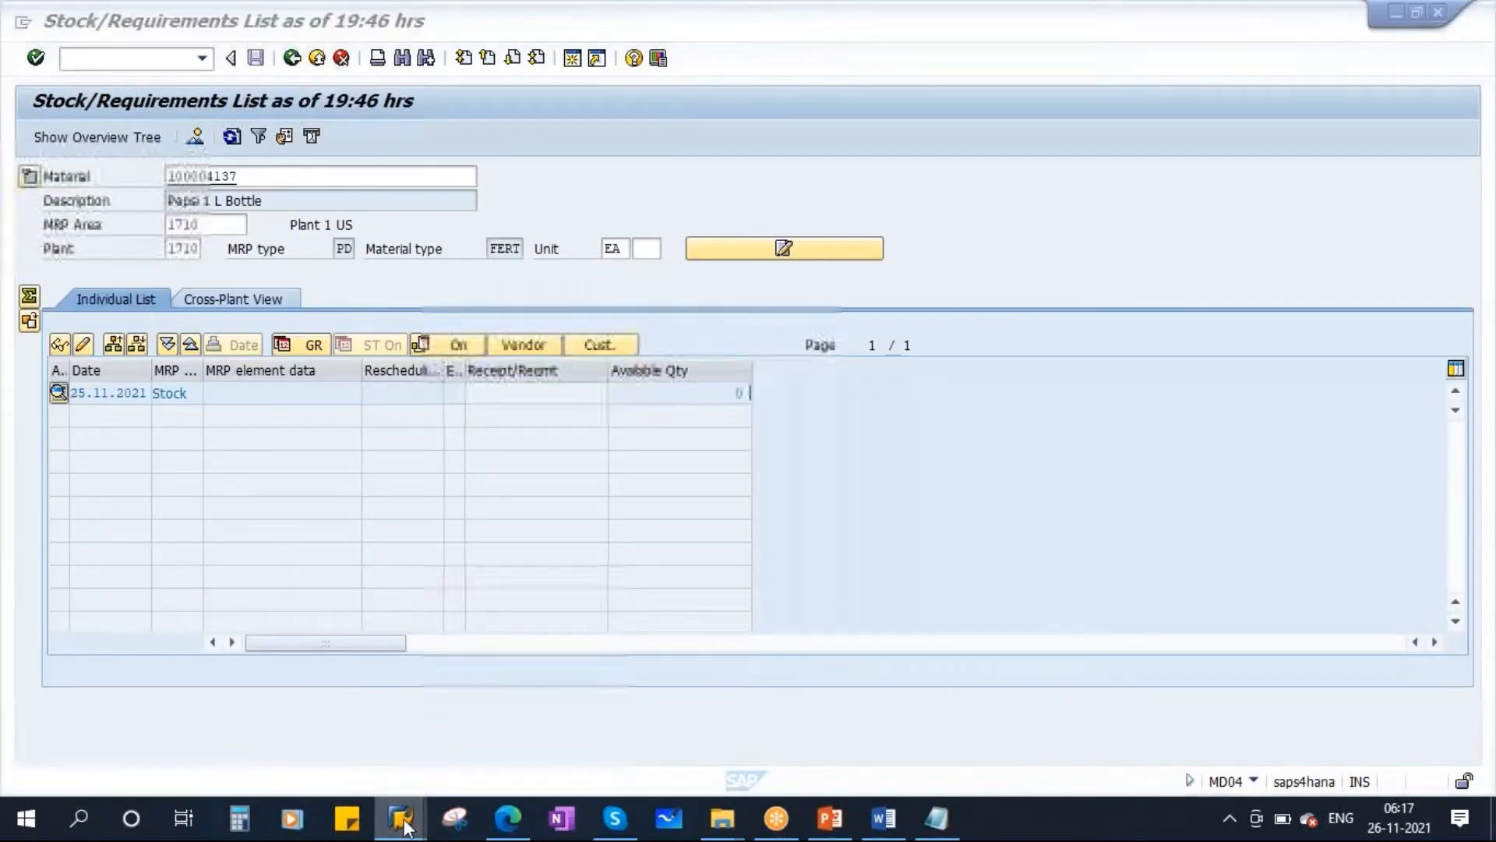
pyautogui.moveTo(402, 818)
pyautogui.click(762, 714)
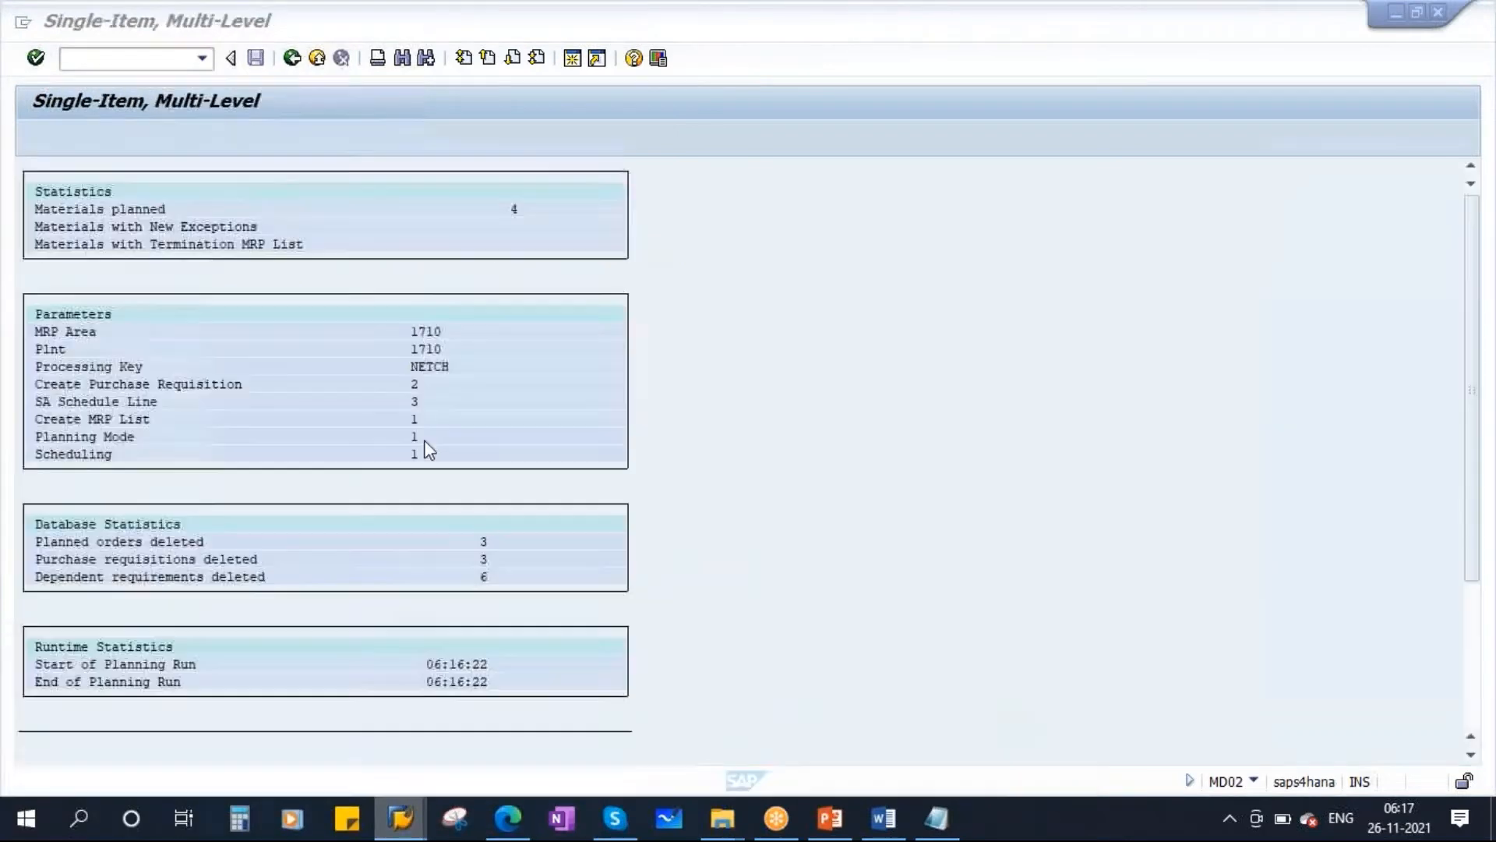
pyautogui.click(293, 58)
pyautogui.press('Return')
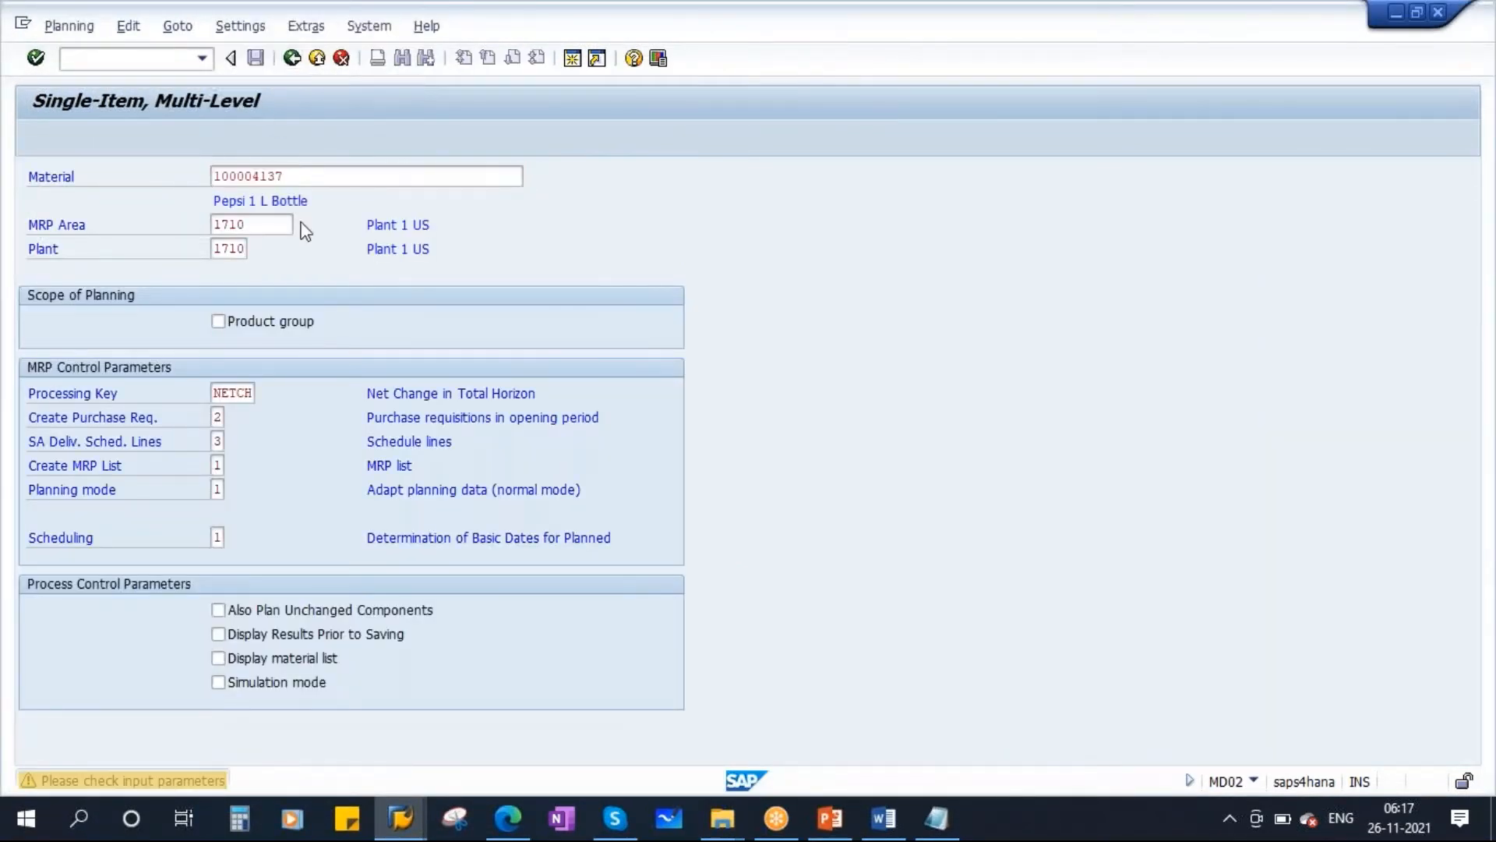
pyautogui.press('Return')
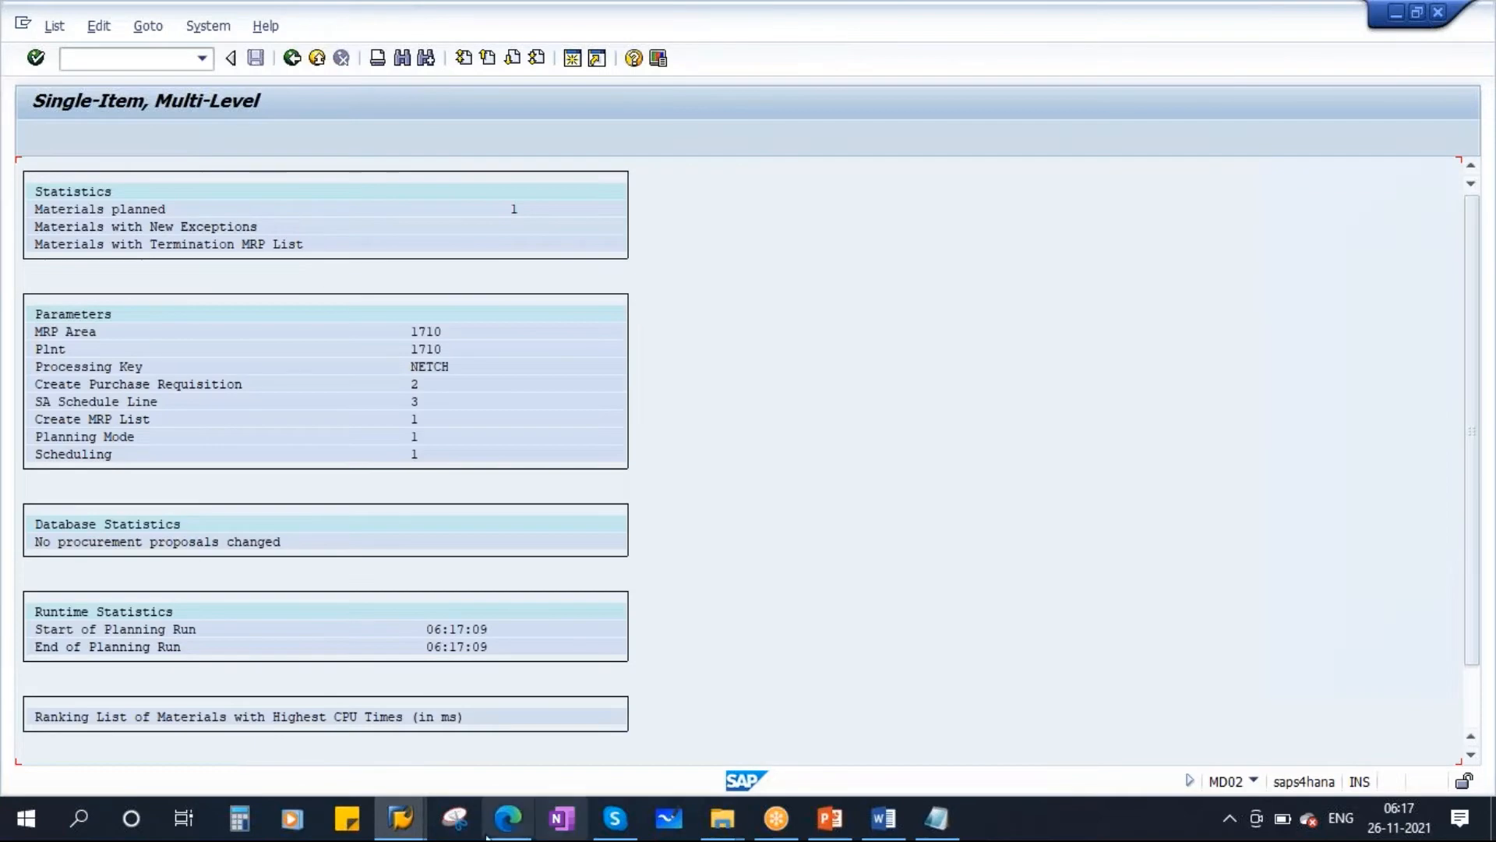
# Open Display planning file entries (MD21) through the SAP menu under Production, MRP, Planning, Planning File Entry.
pyautogui.moveTo(404, 826)
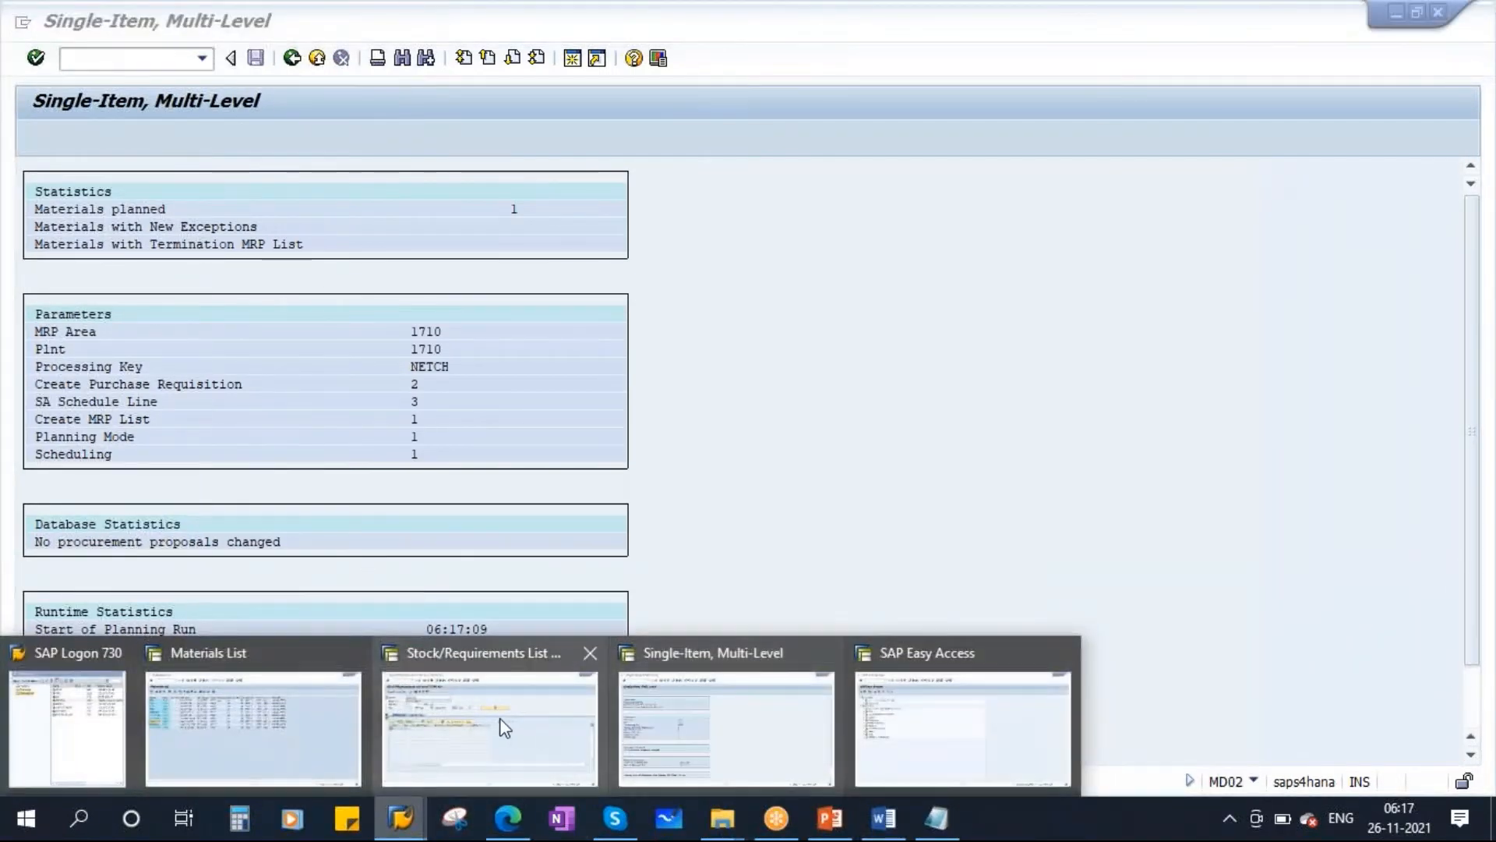
pyautogui.click(501, 725)
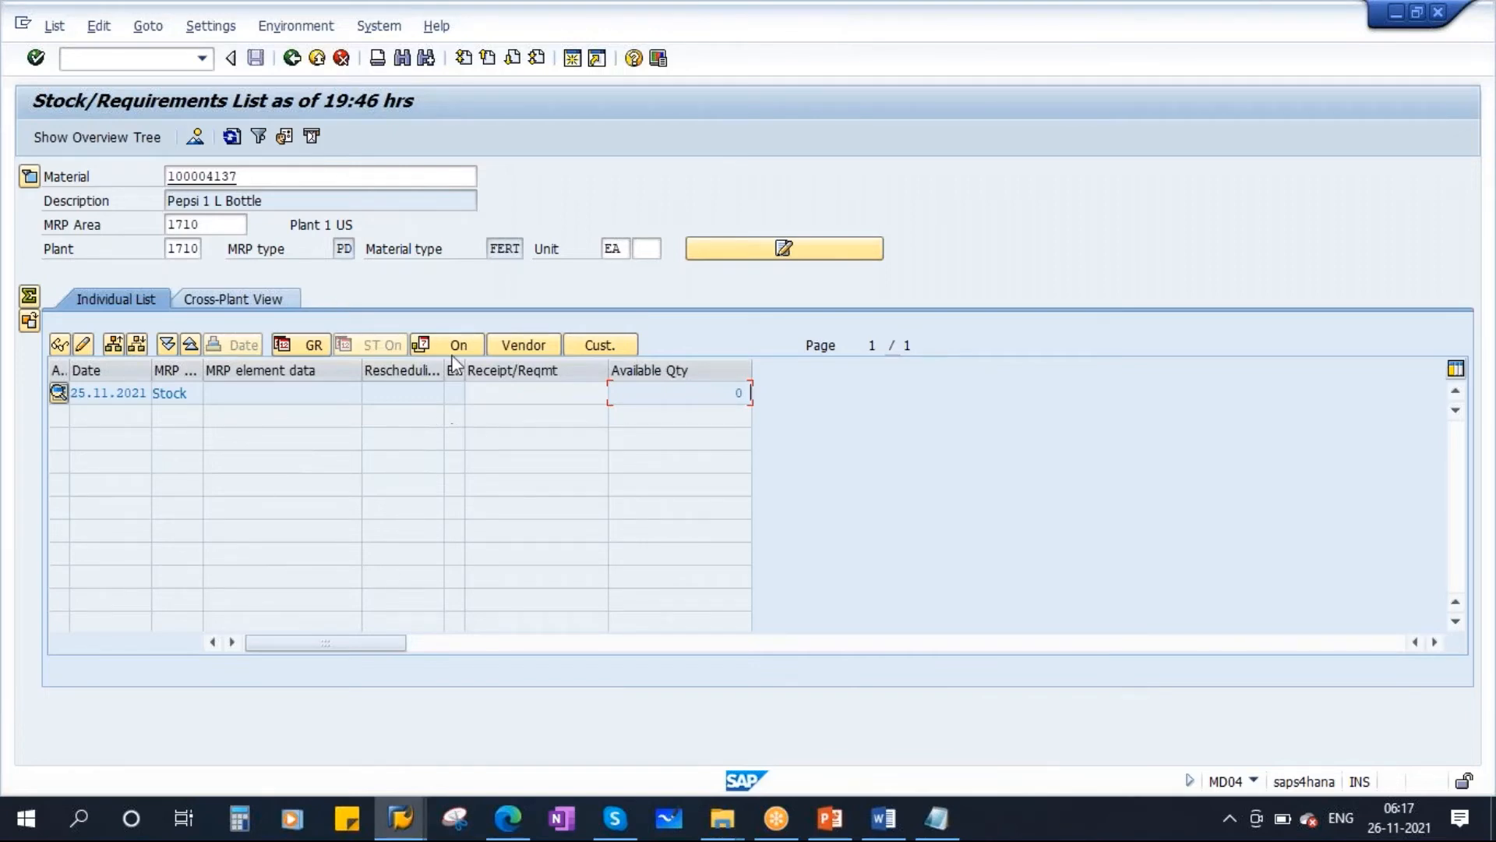
pyautogui.click(400, 819)
pyautogui.moveTo(400, 820)
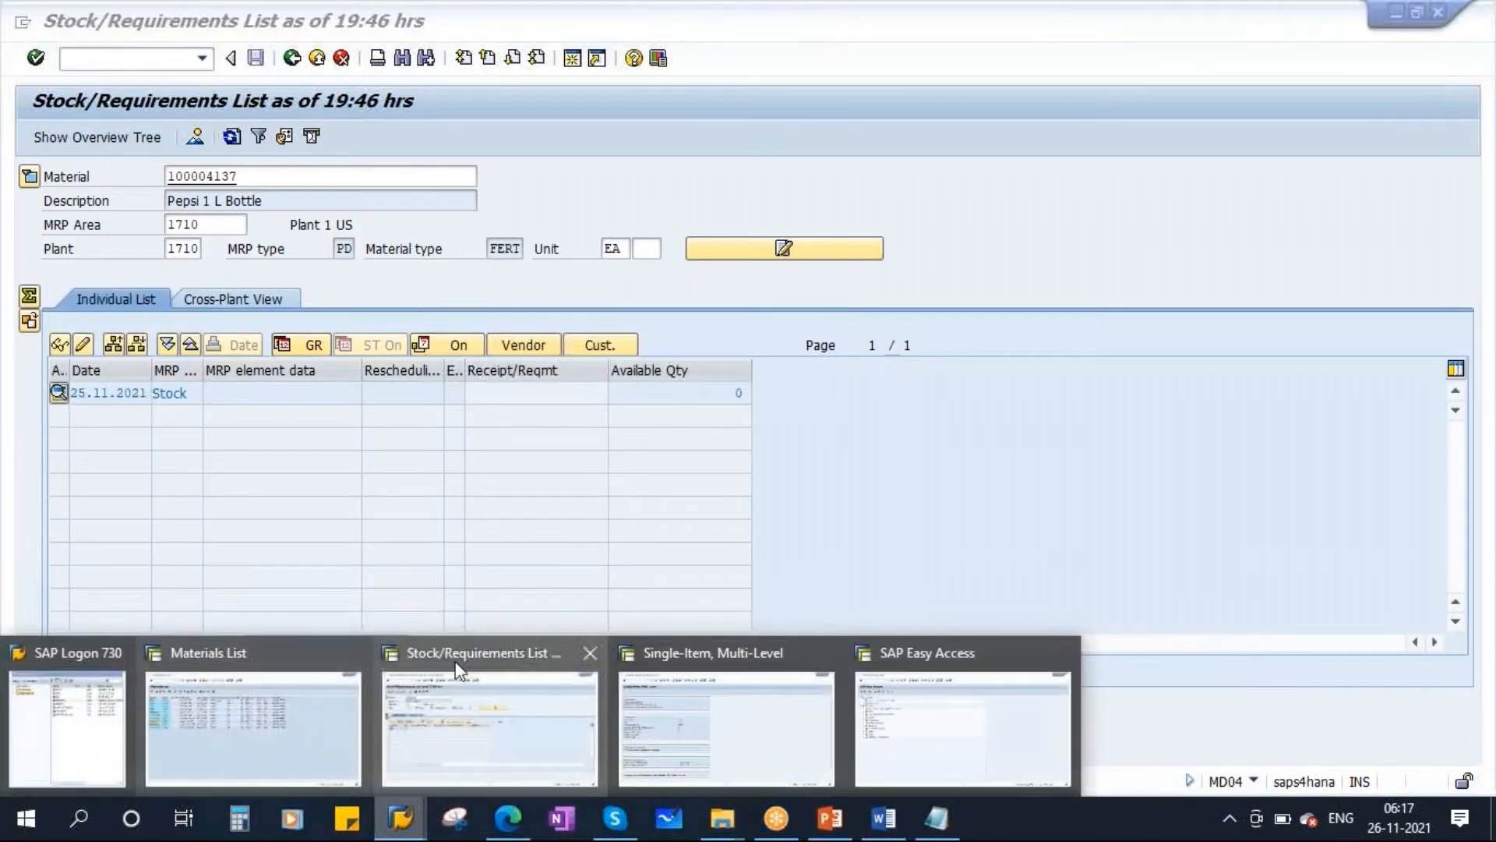
pyautogui.click(701, 693)
pyautogui.click(293, 59)
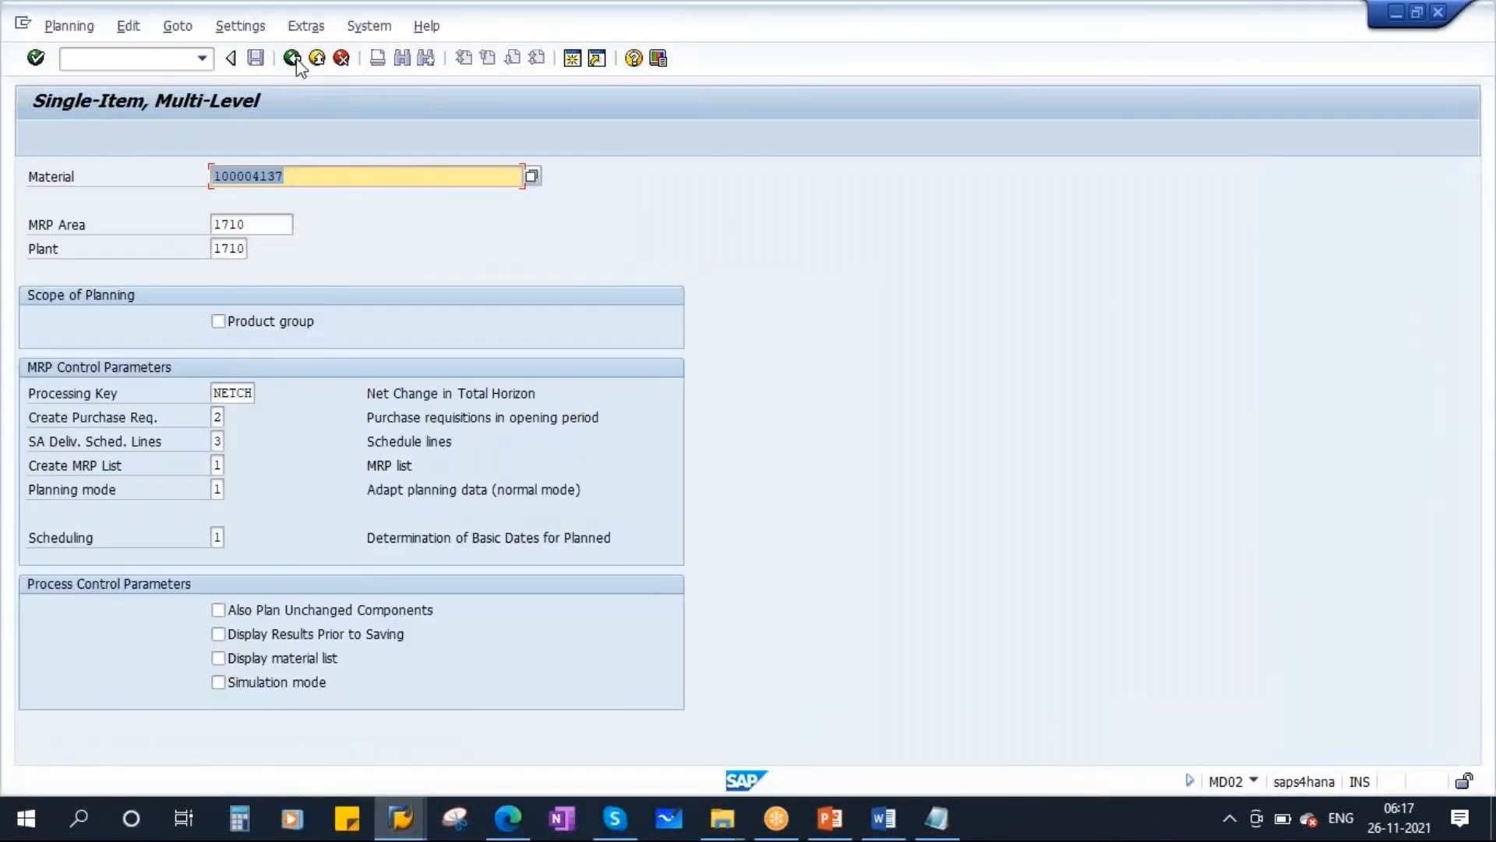
pyautogui.click(293, 59)
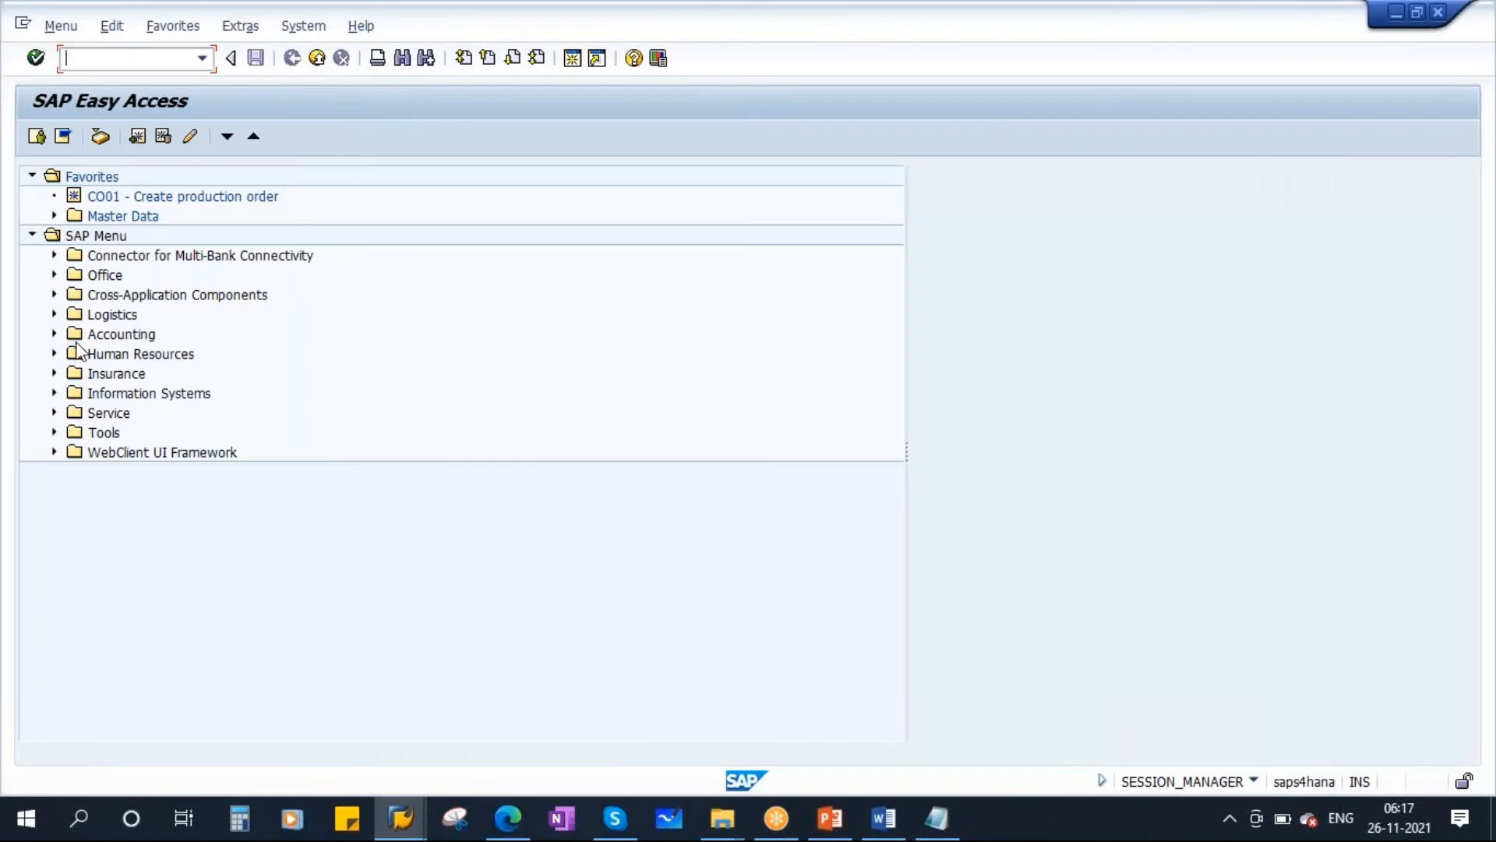
pyautogui.click(54, 316)
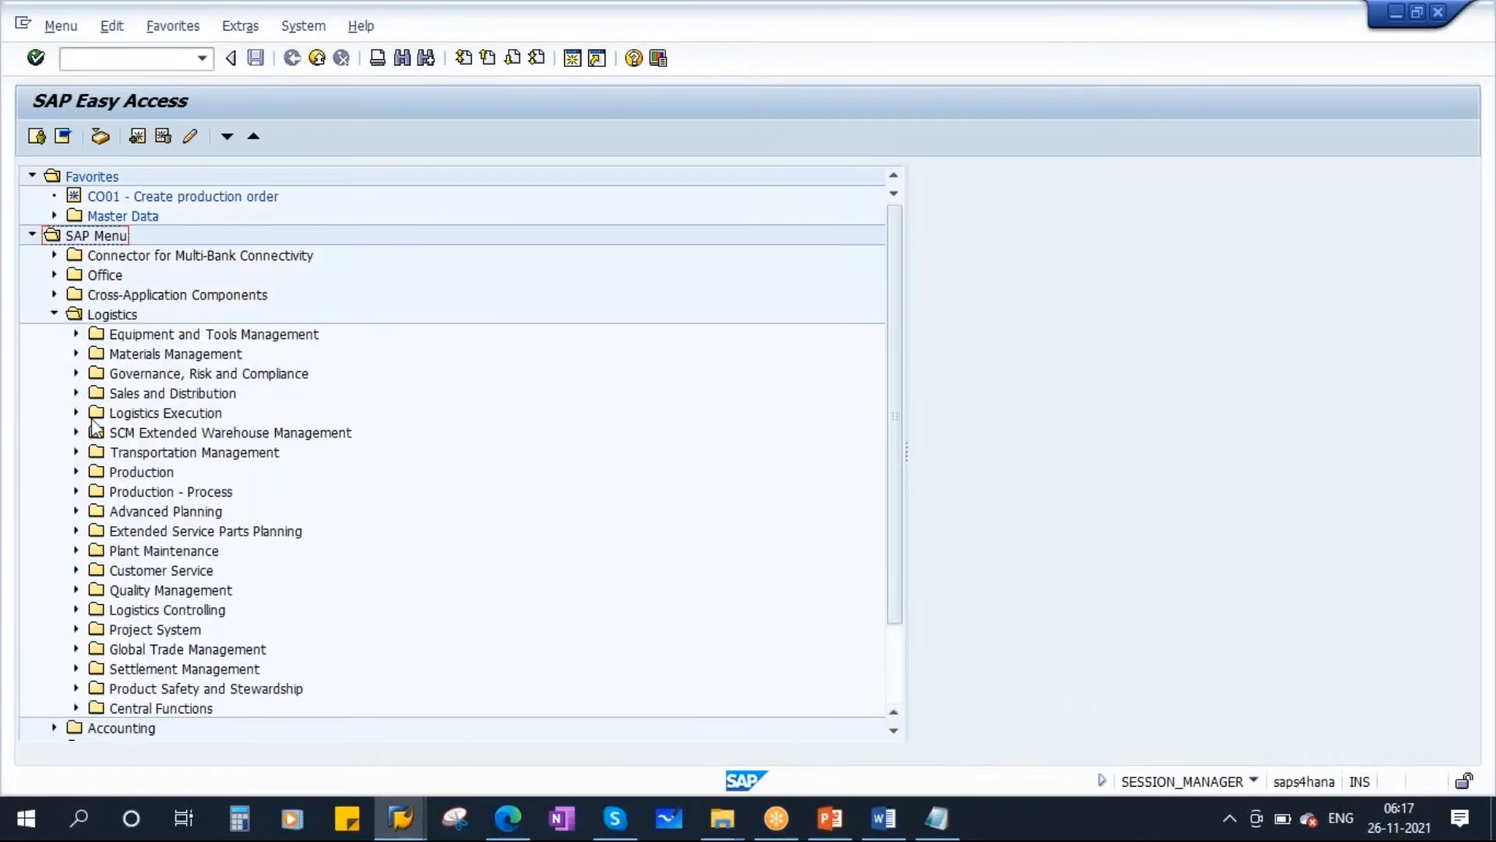
pyautogui.click(76, 472)
pyautogui.scroll(-2, 411, 537)
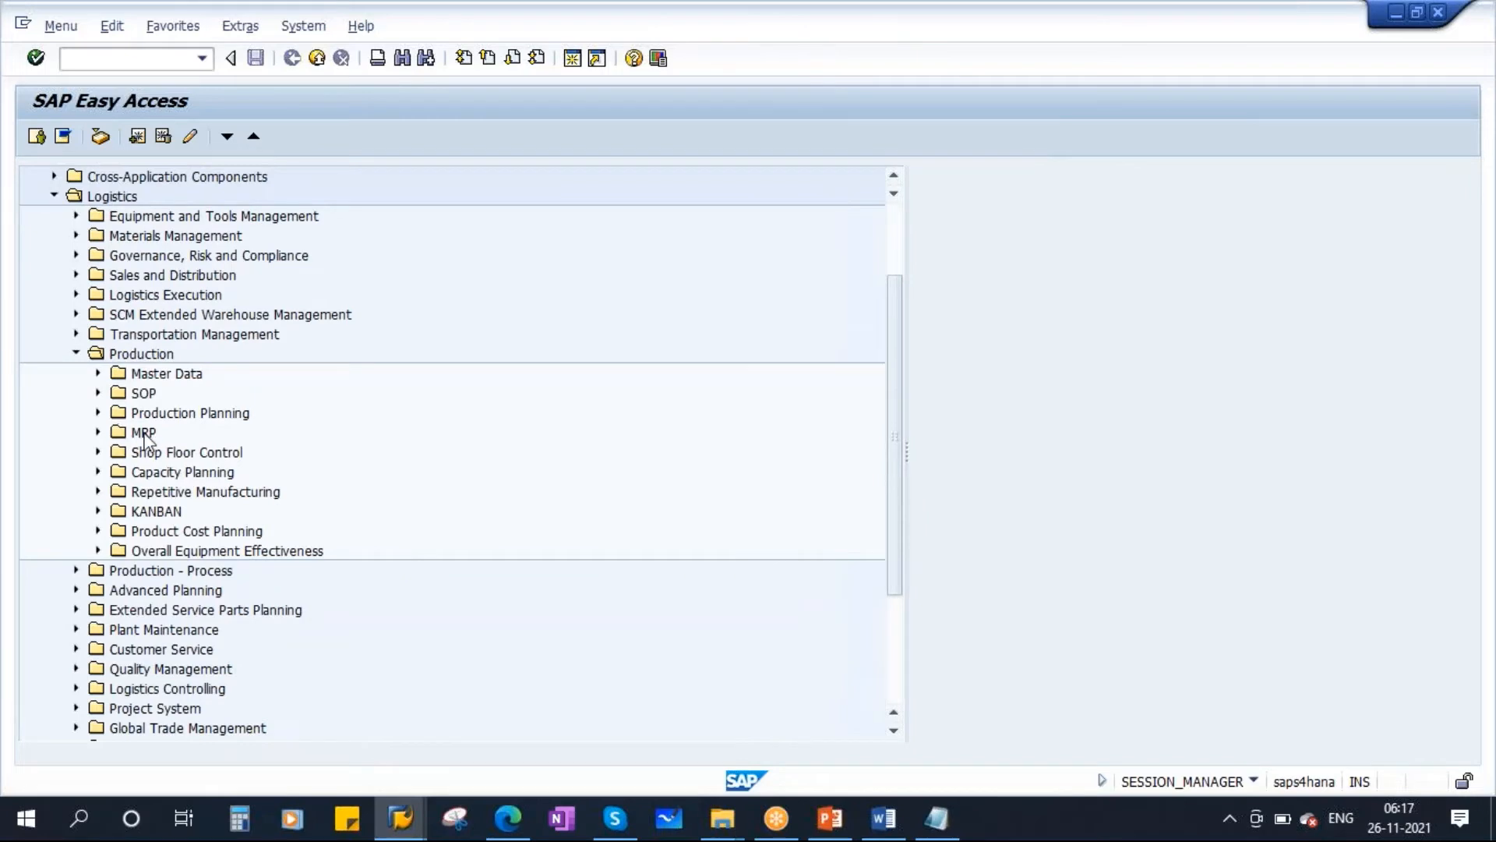
pyautogui.click(143, 433)
pyautogui.click(97, 433)
pyautogui.click(184, 460)
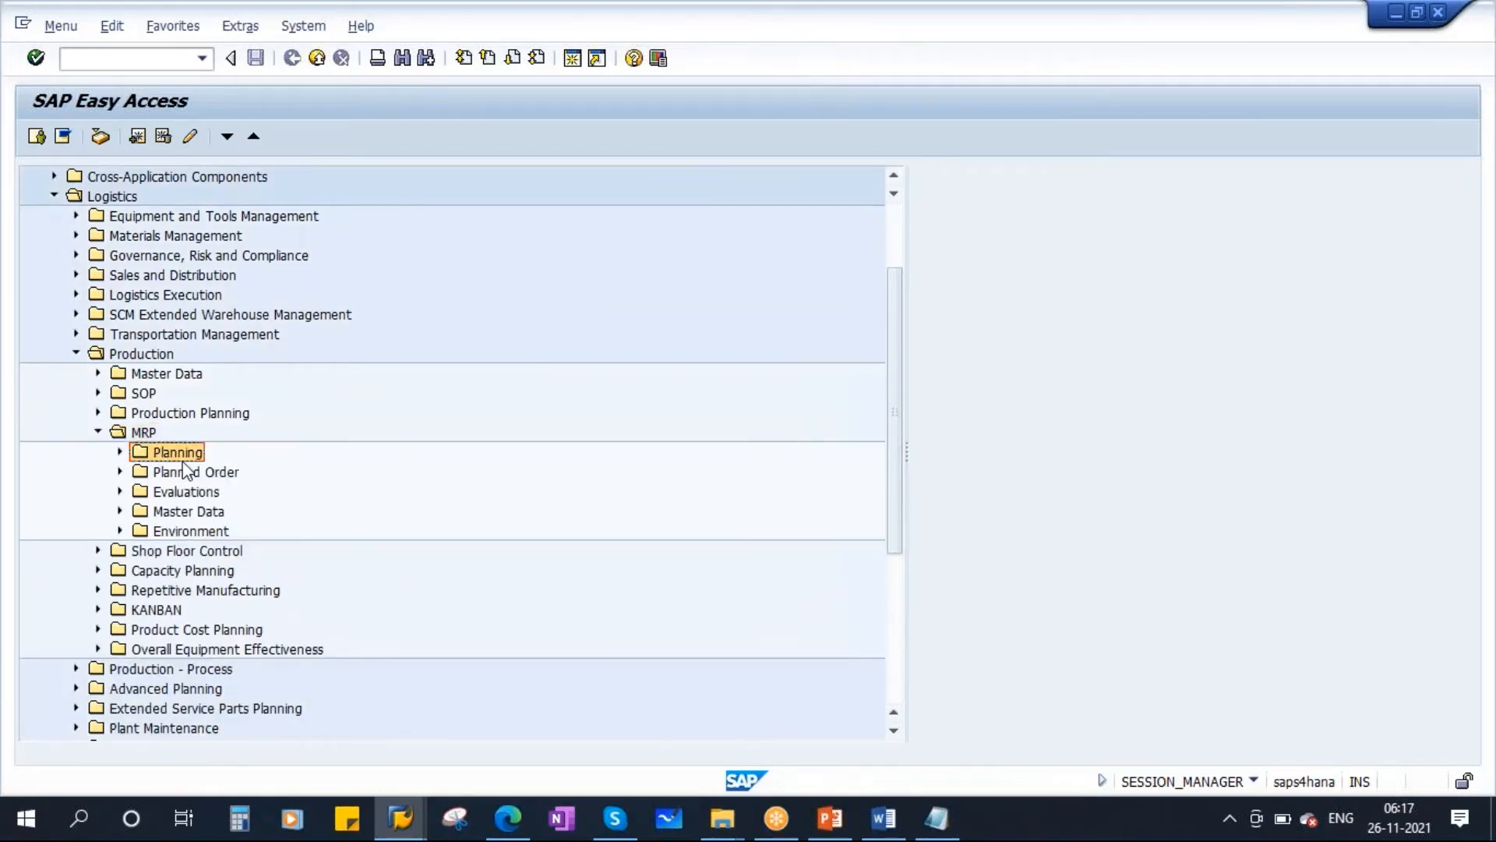
pyautogui.click(121, 452)
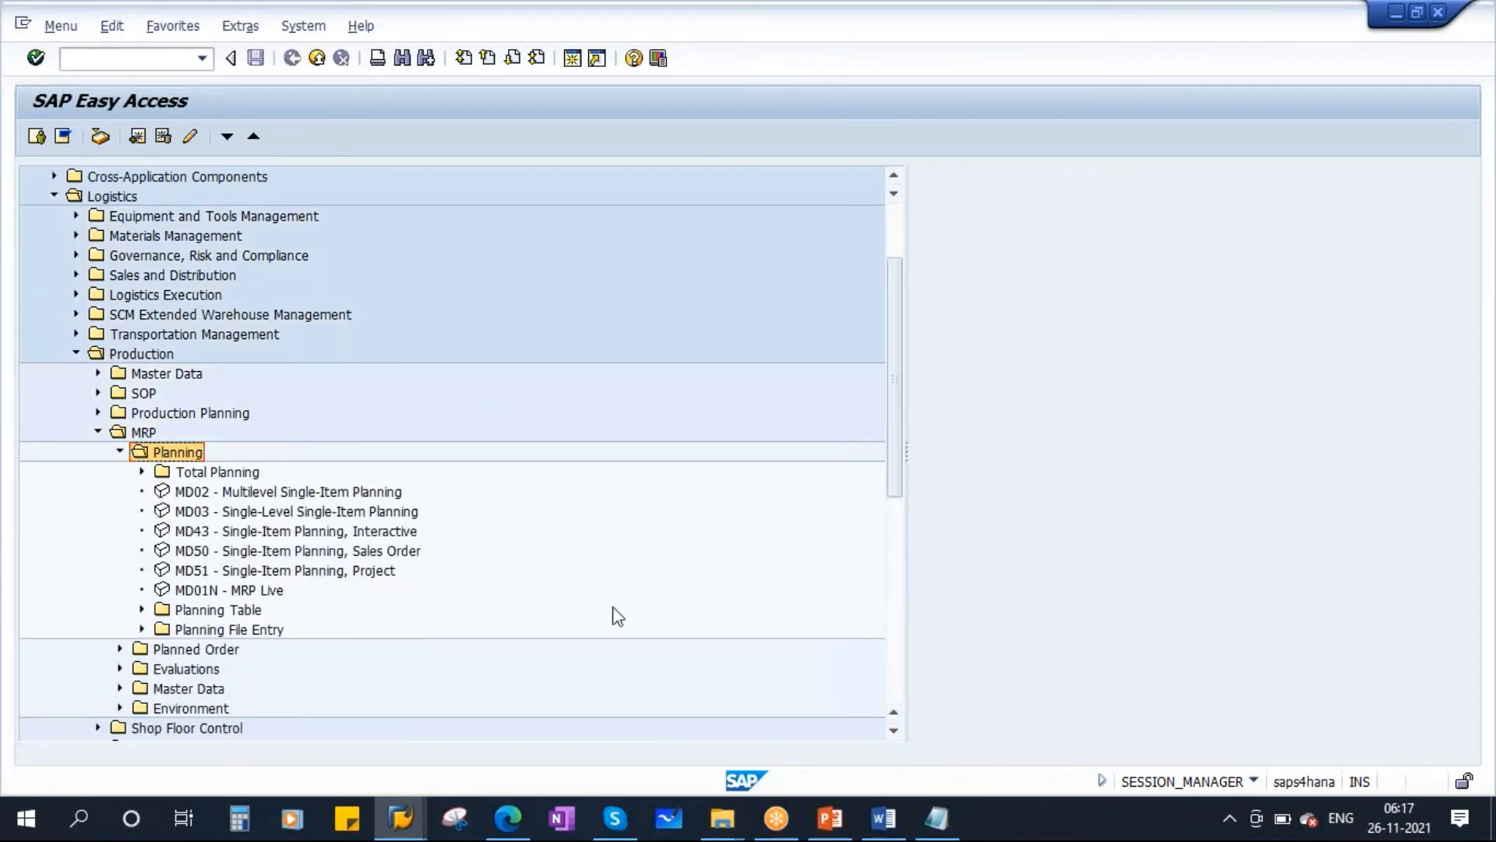
pyautogui.scroll(-2, 592, 616)
pyautogui.click(244, 553)
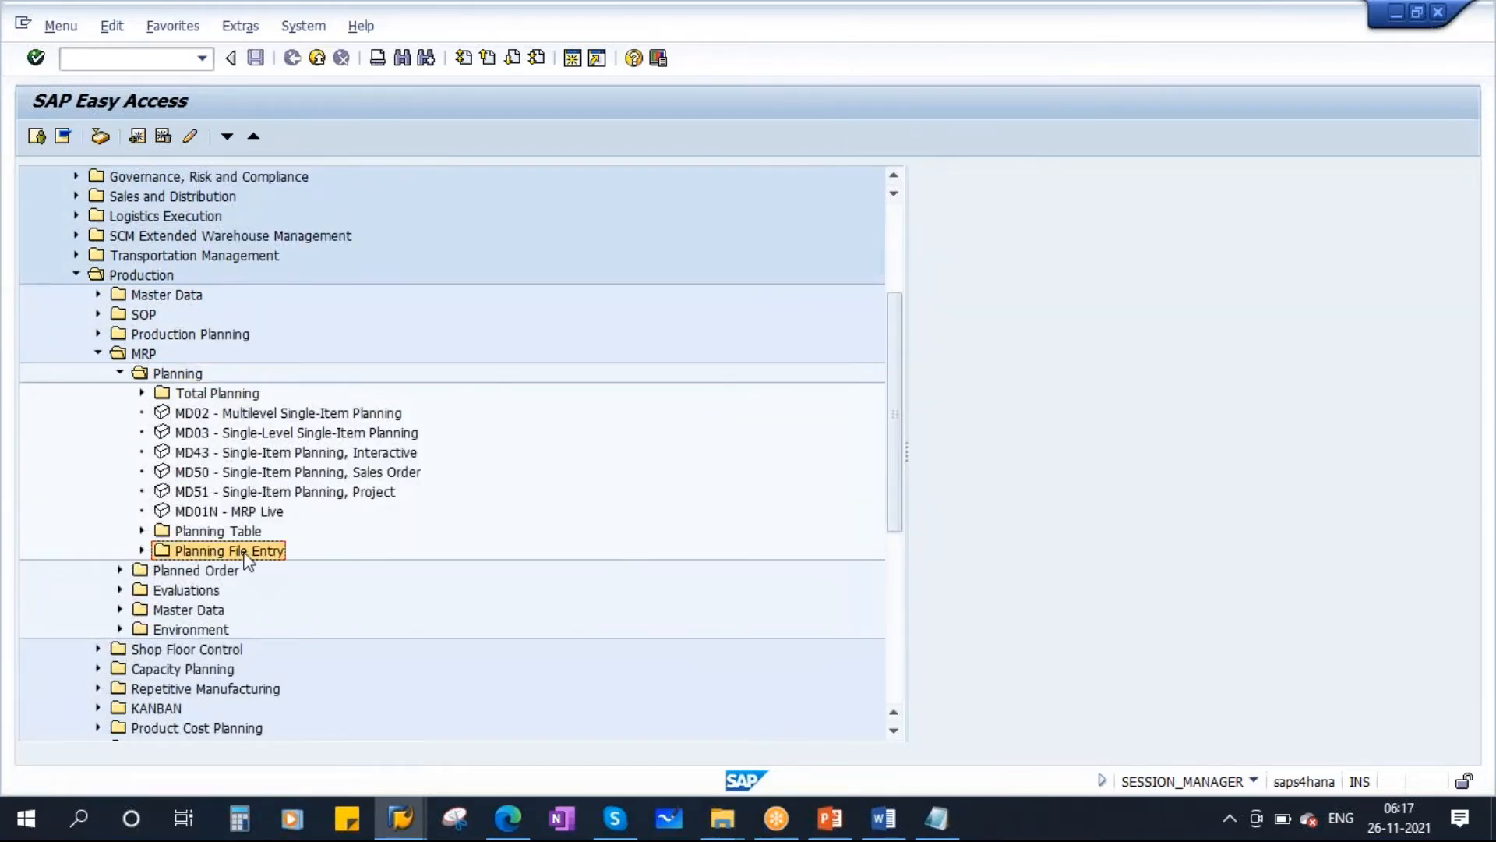
pyautogui.click(139, 551)
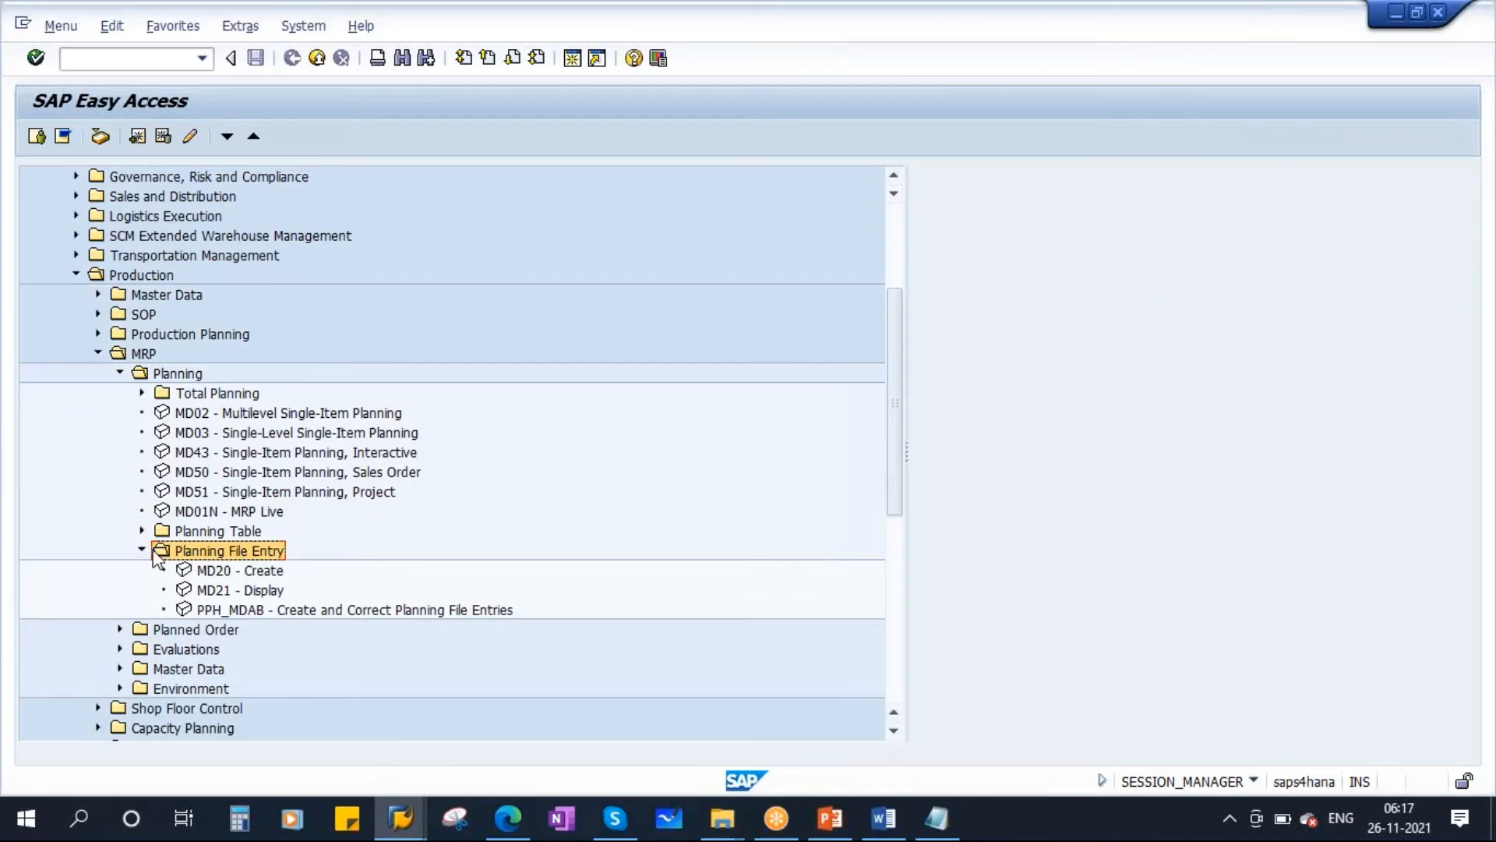
pyautogui.click(269, 594)
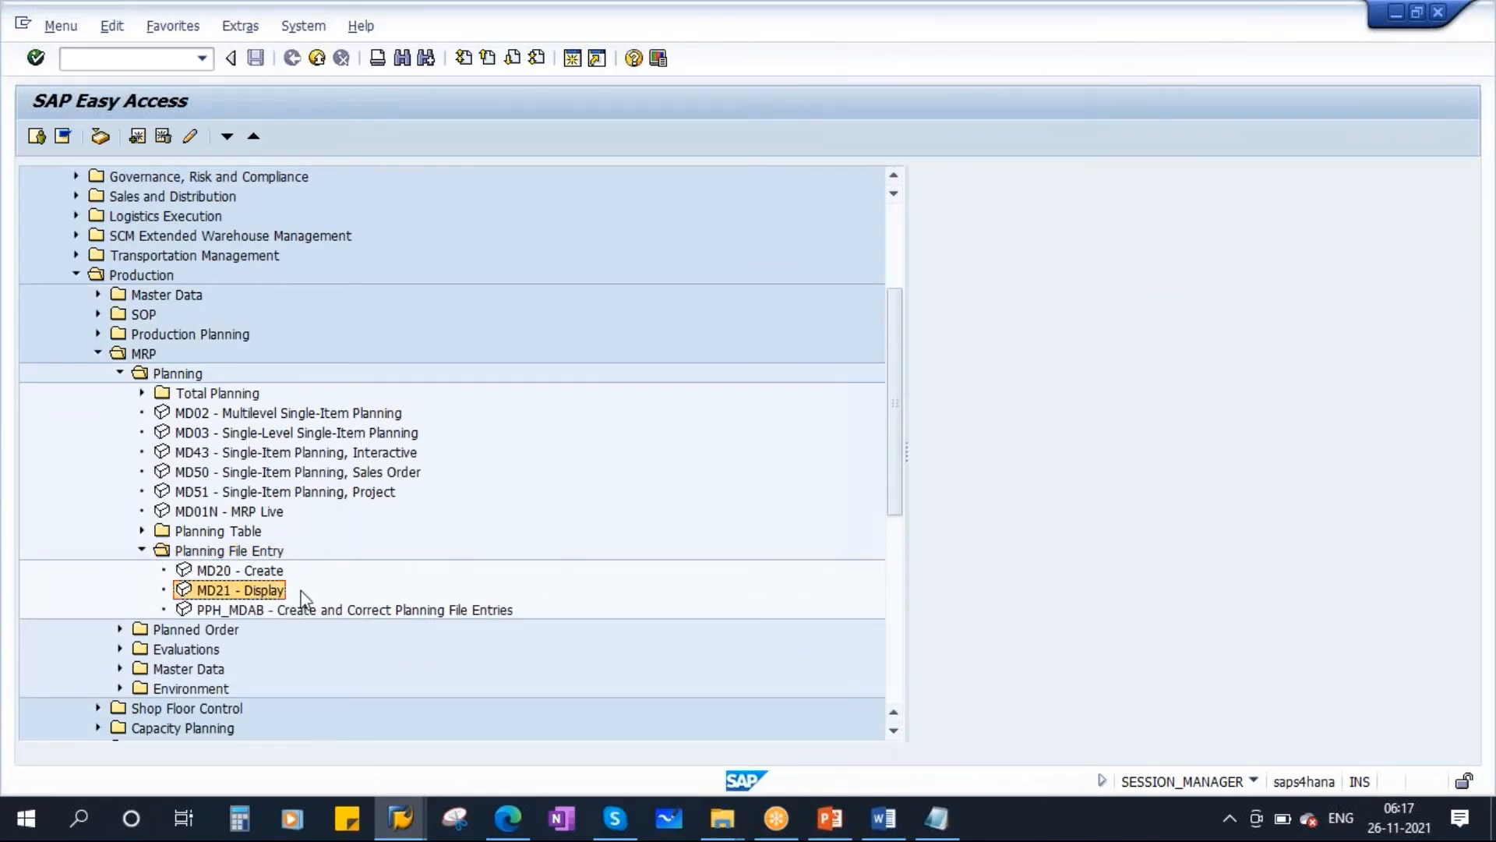
pyautogui.doubleClick(264, 597)
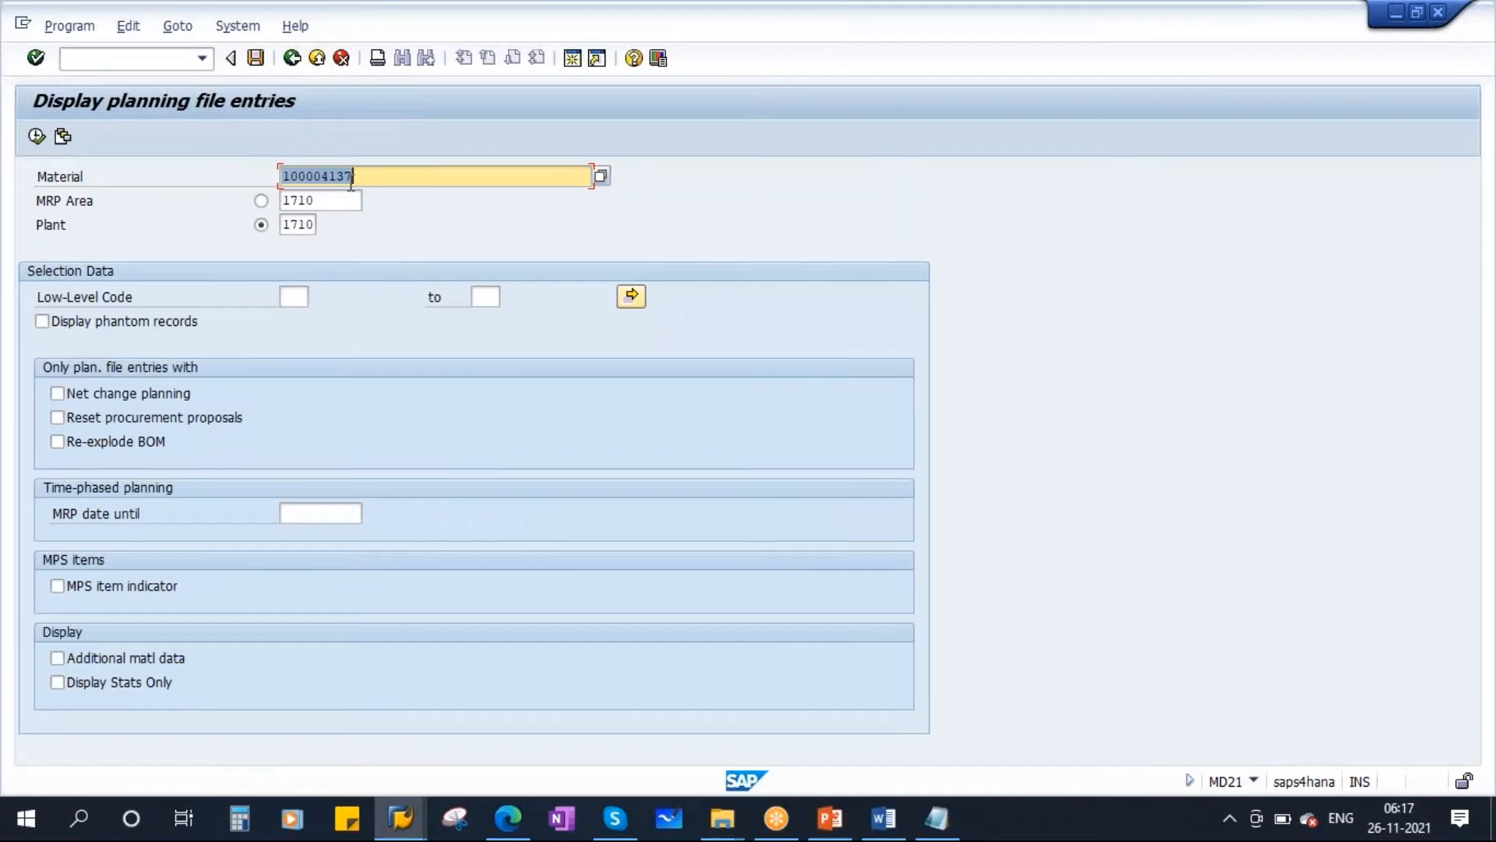
# Display planning file entries for material 100004137 in plant 1710, limited to net change planning and reset procurement proposals.
pyautogui.moveTo(377, 178); pyautogui.dragTo(249, 180)
pyautogui.click(306, 227)
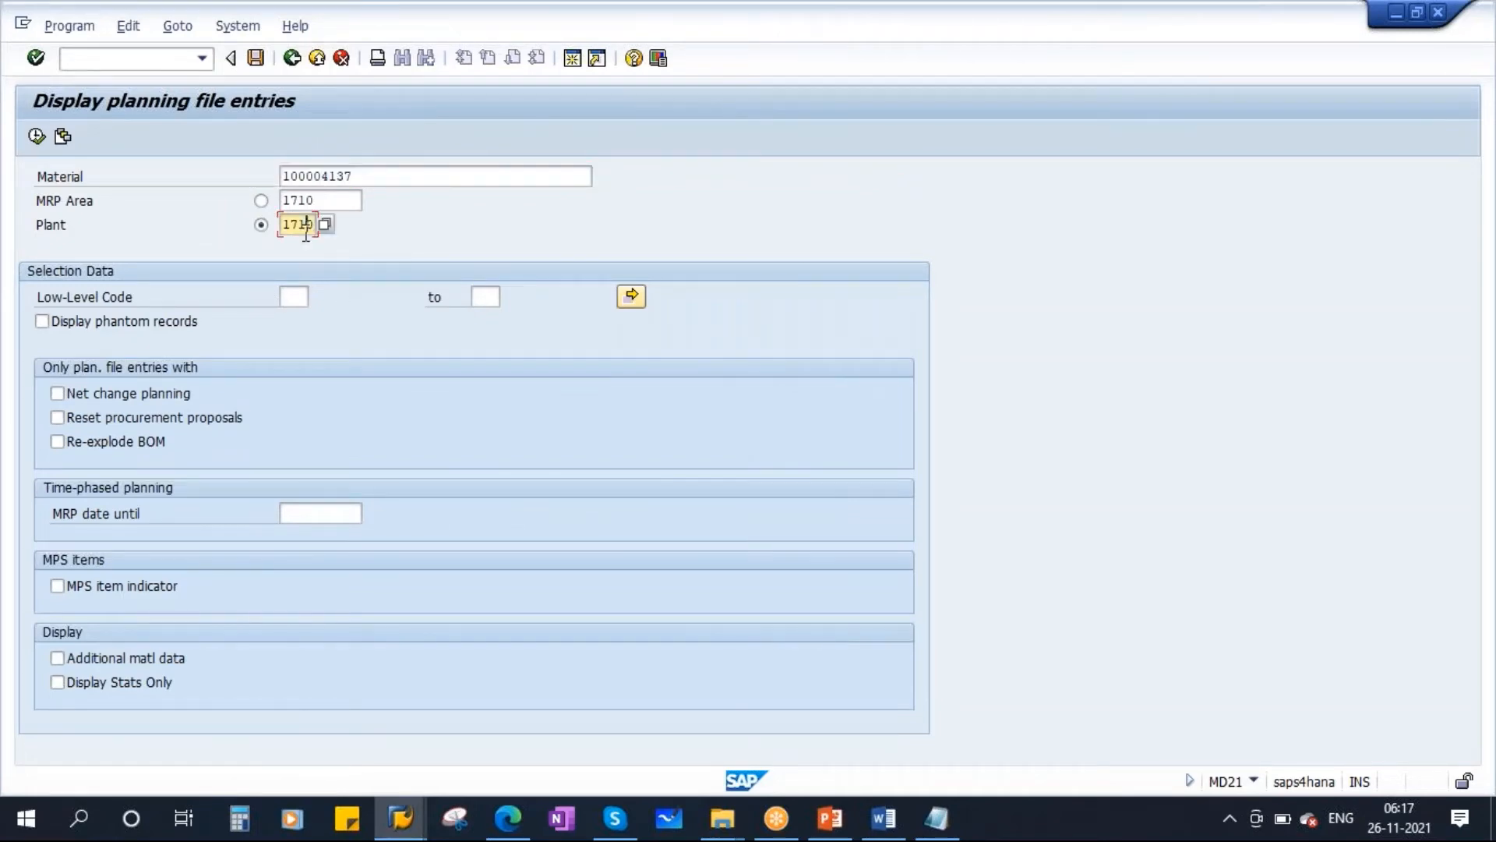
pyautogui.moveTo(349, 176); pyautogui.dragTo(251, 176)
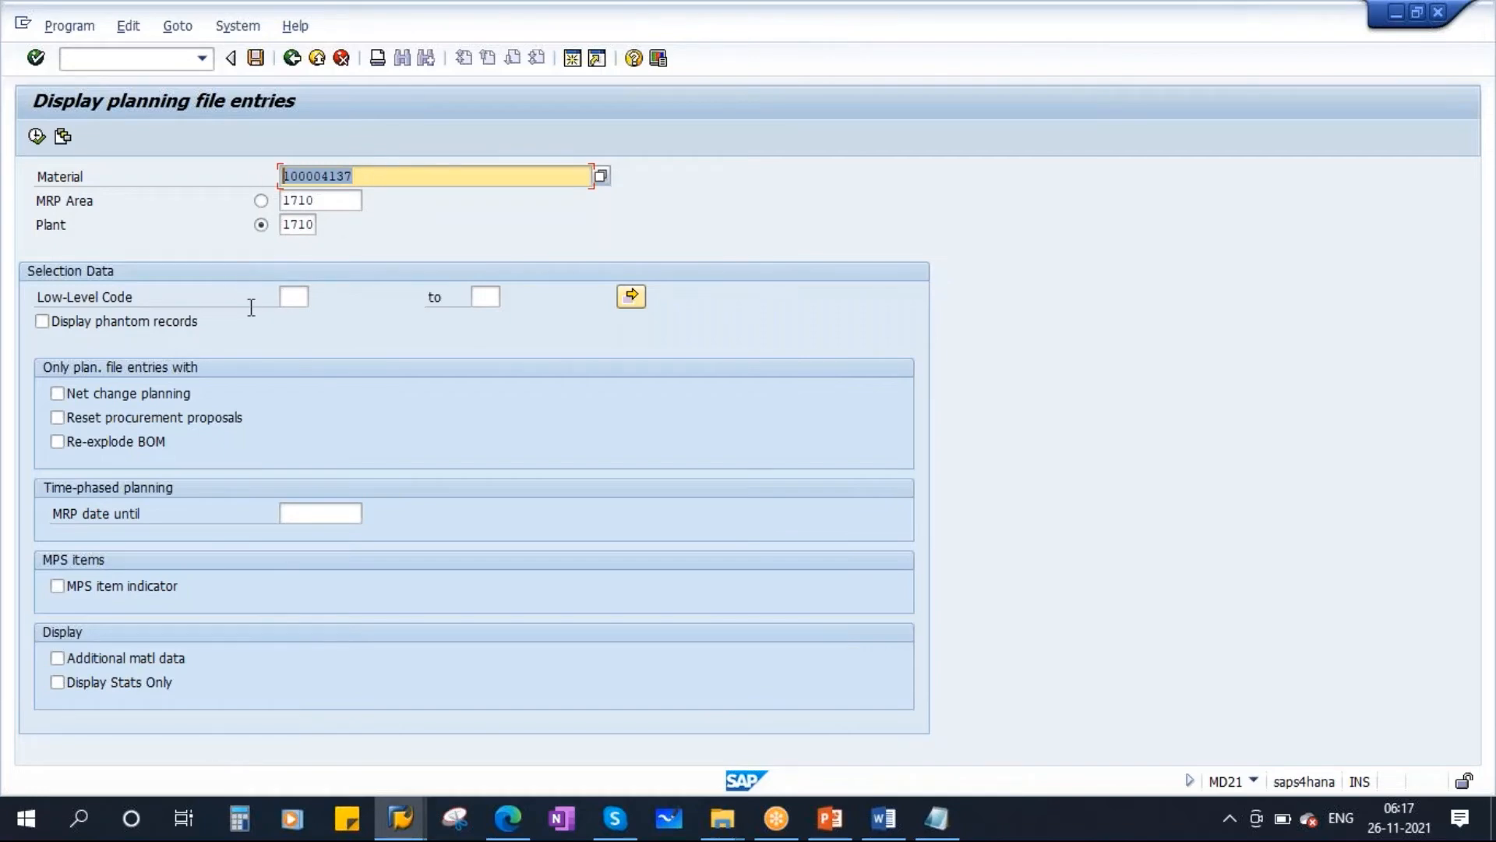
pyautogui.doubleClick(287, 224)
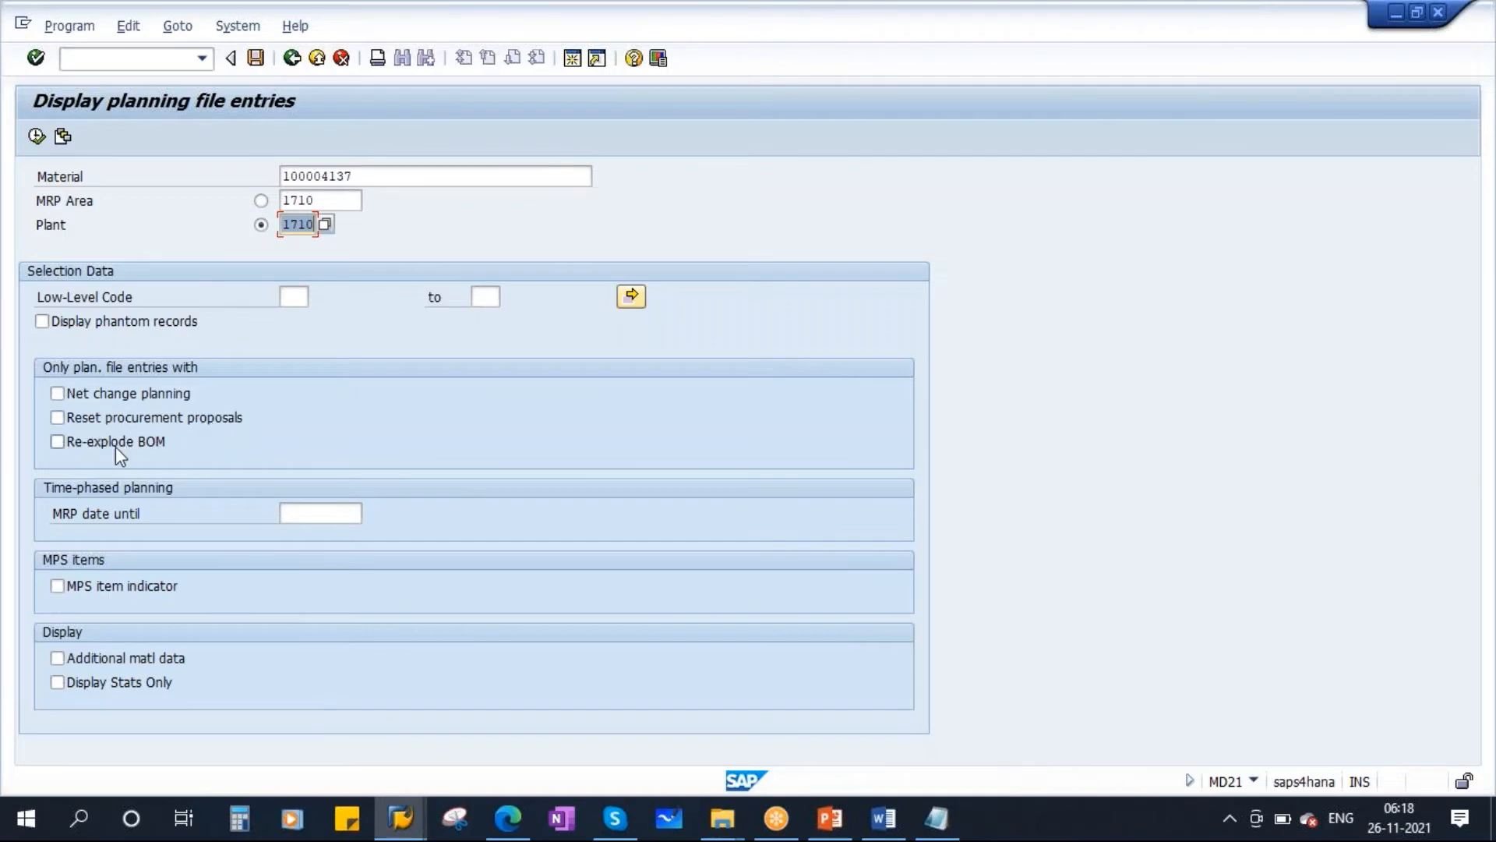
pyautogui.click(86, 394)
pyautogui.click(85, 420)
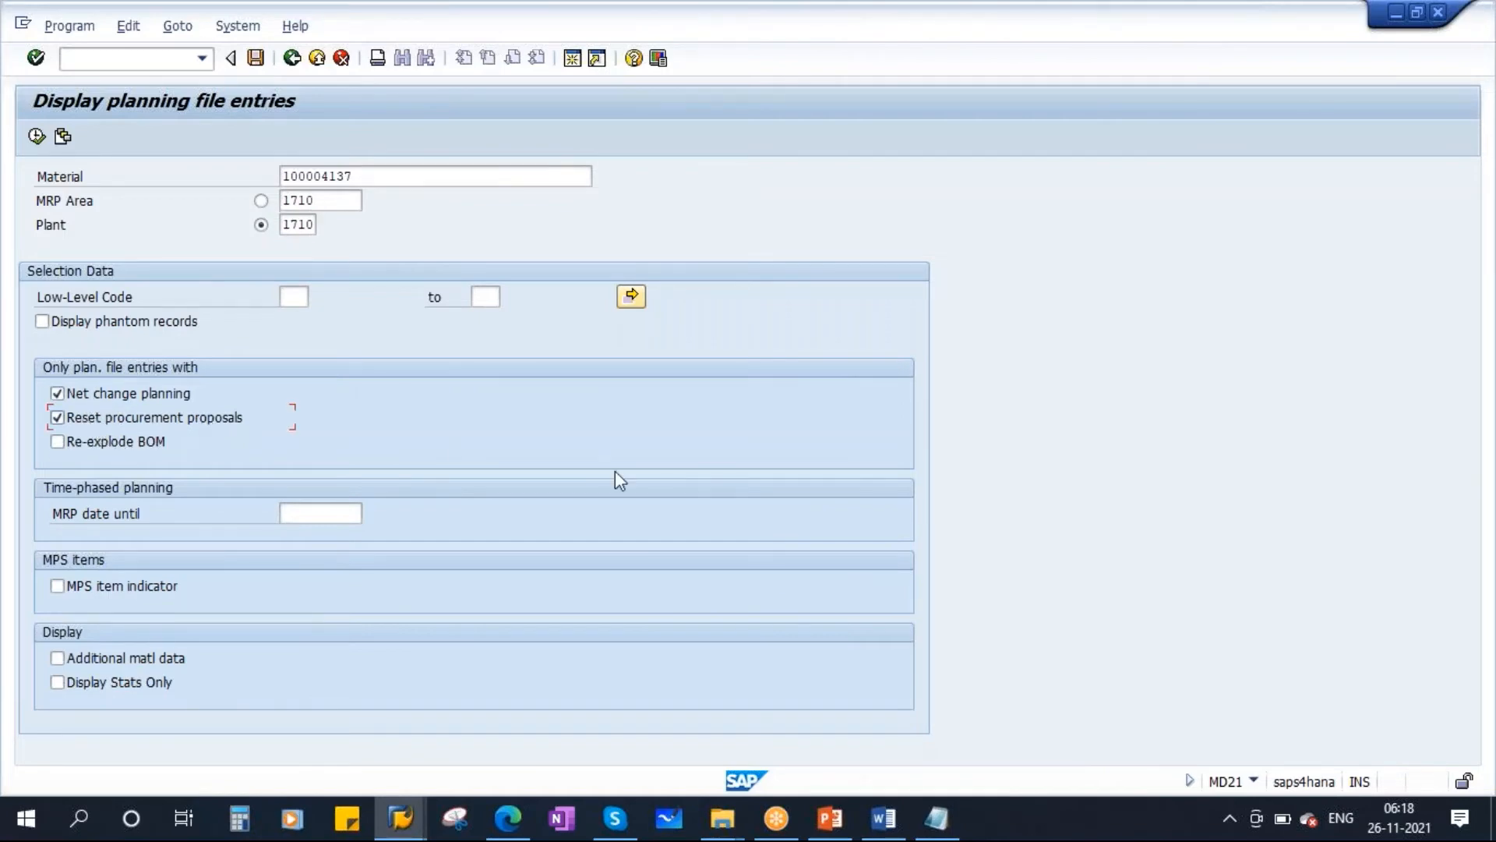
pyautogui.click(37, 136)
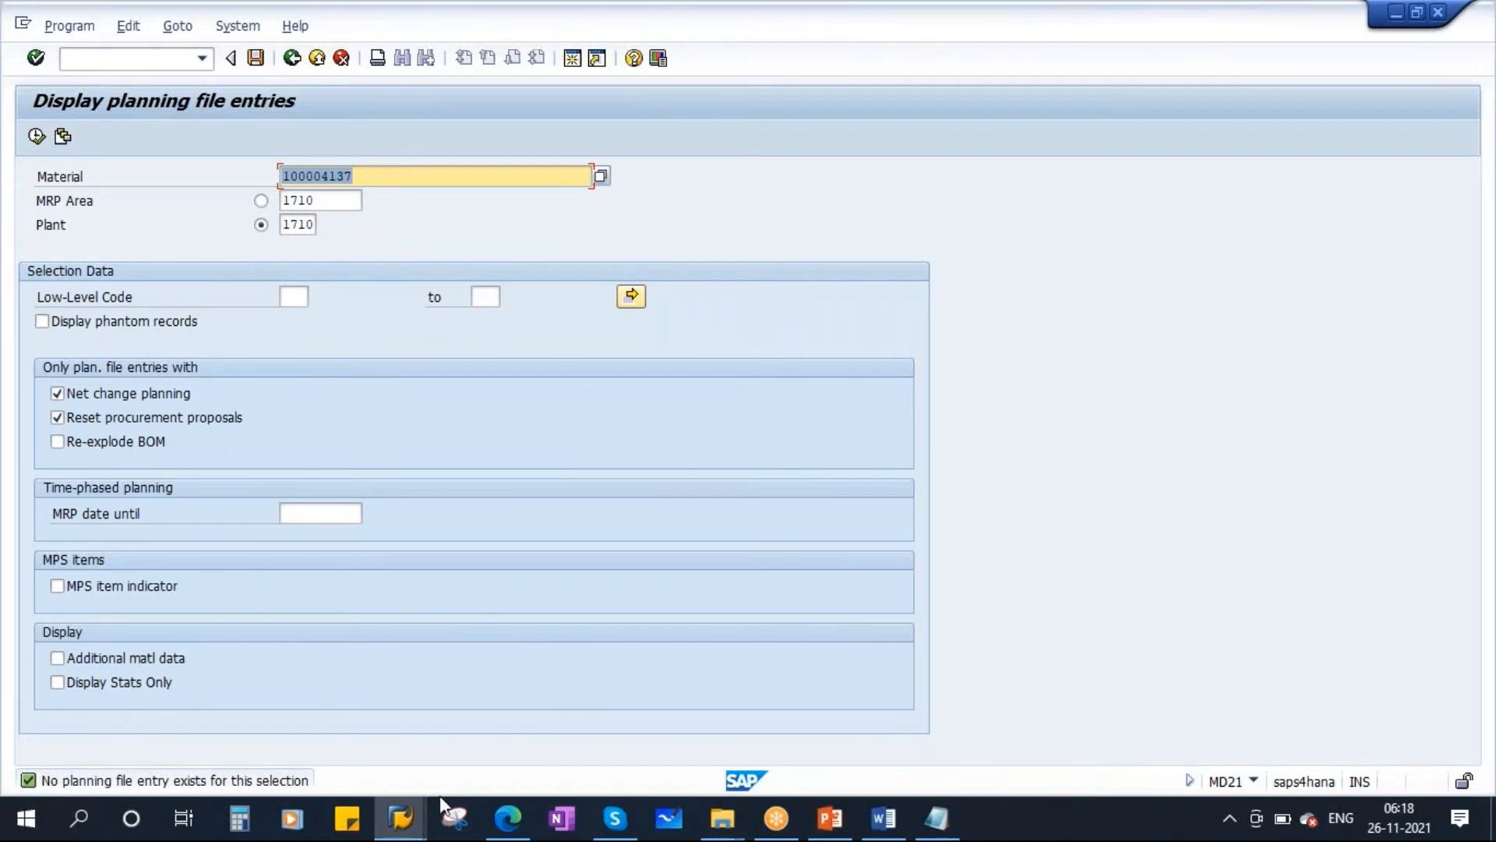
# In a new session, create planned independent requirements (MD61) for the material with 500 in December 2021 and save.
pyautogui.click(411, 822)
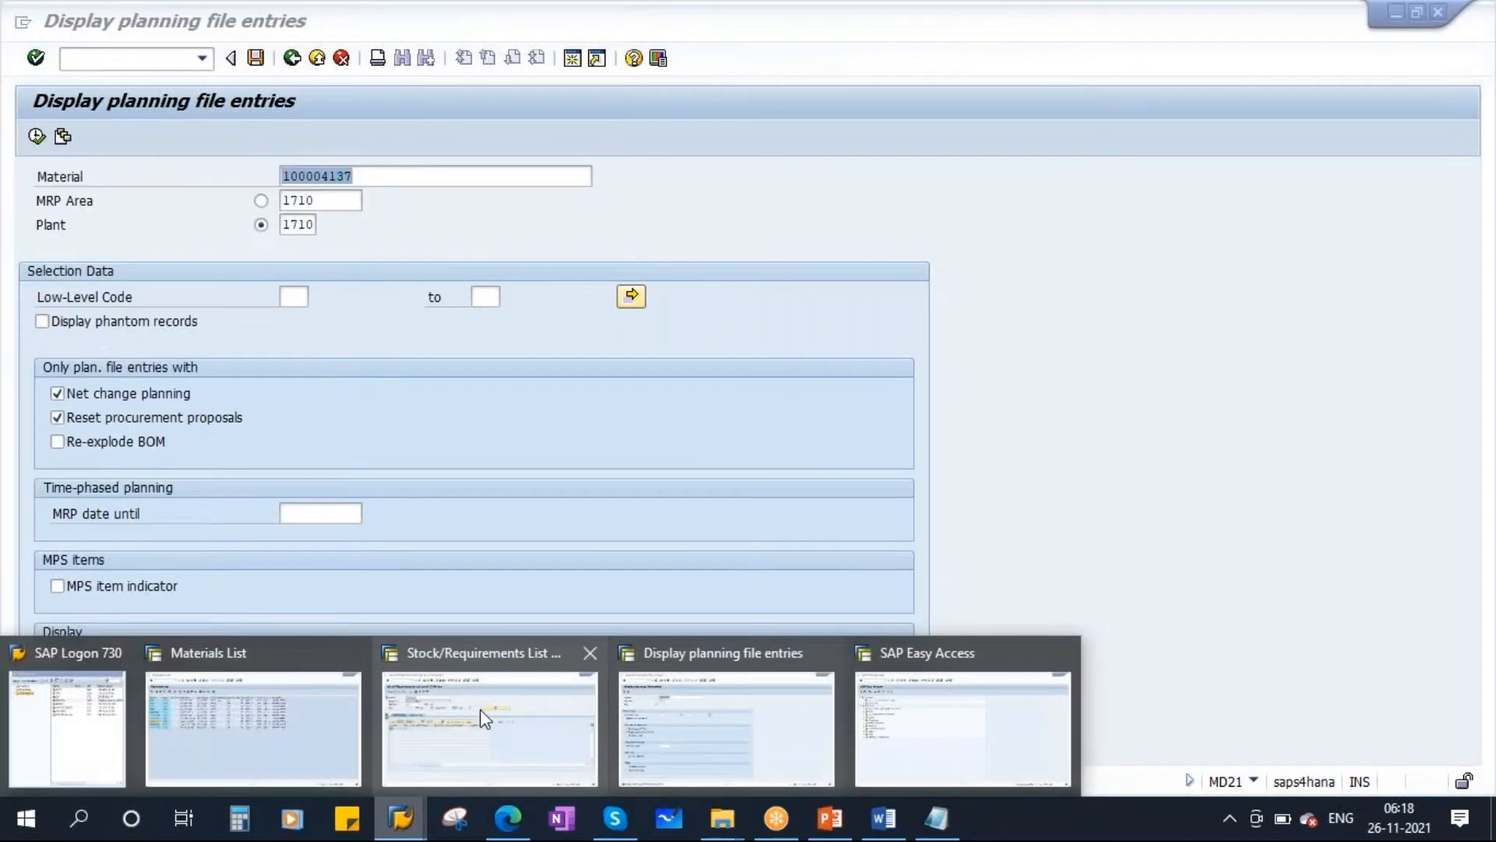
pyautogui.click(470, 707)
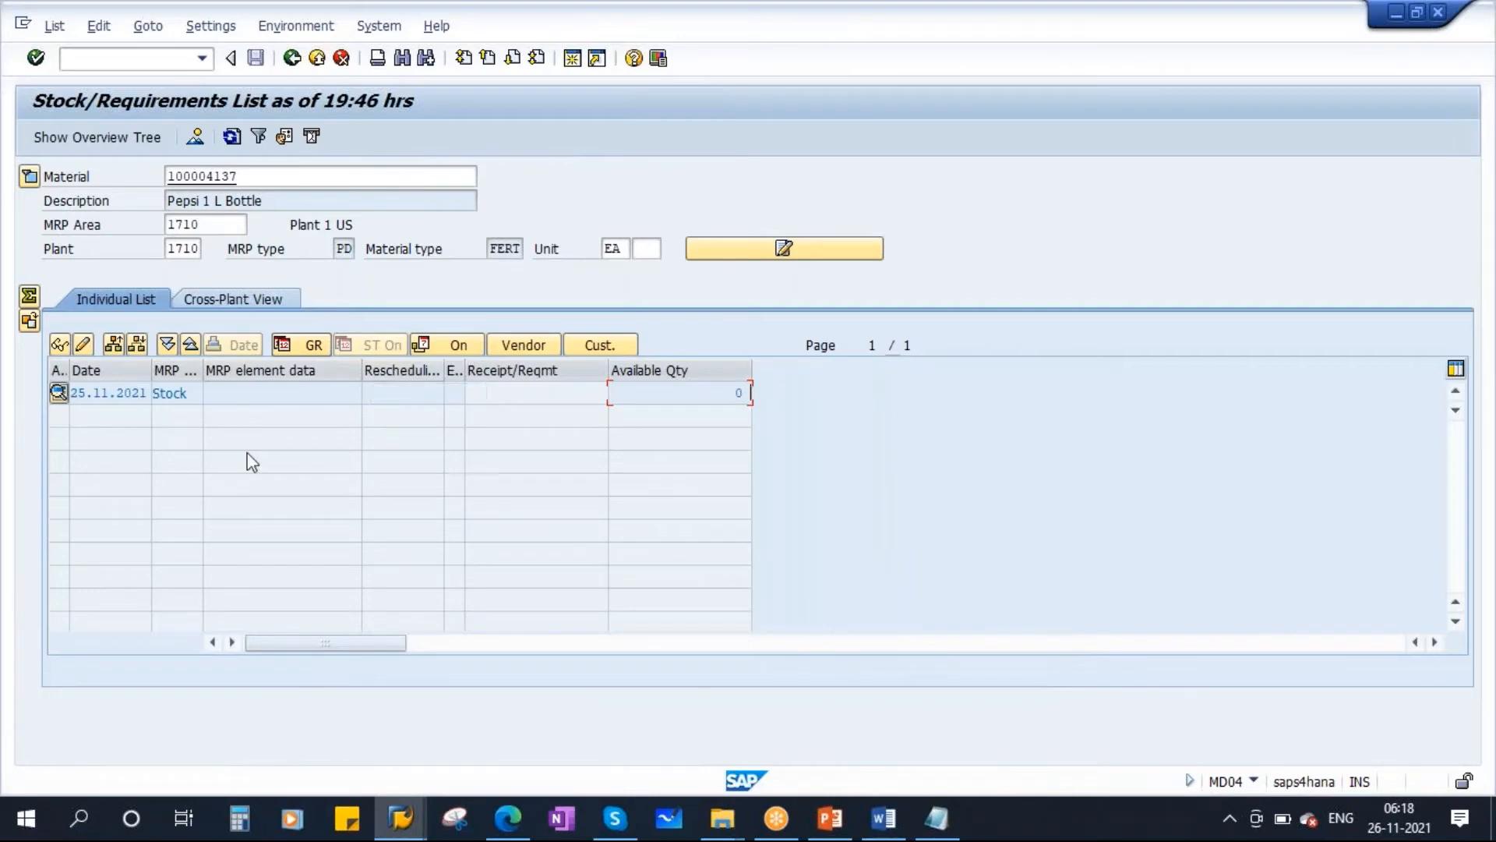
pyautogui.click(573, 59)
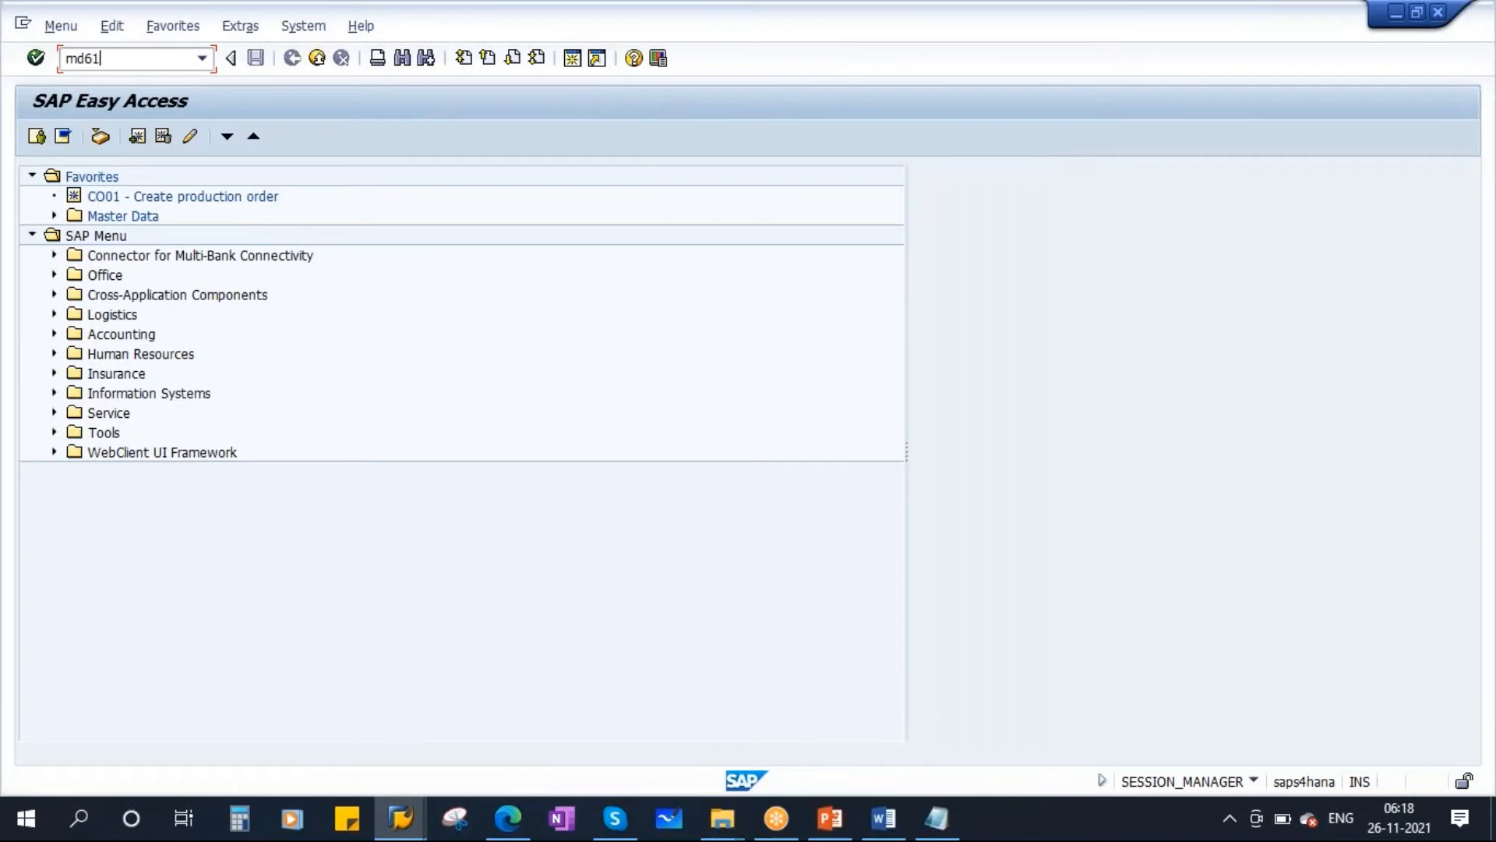
pyautogui.press('Return')
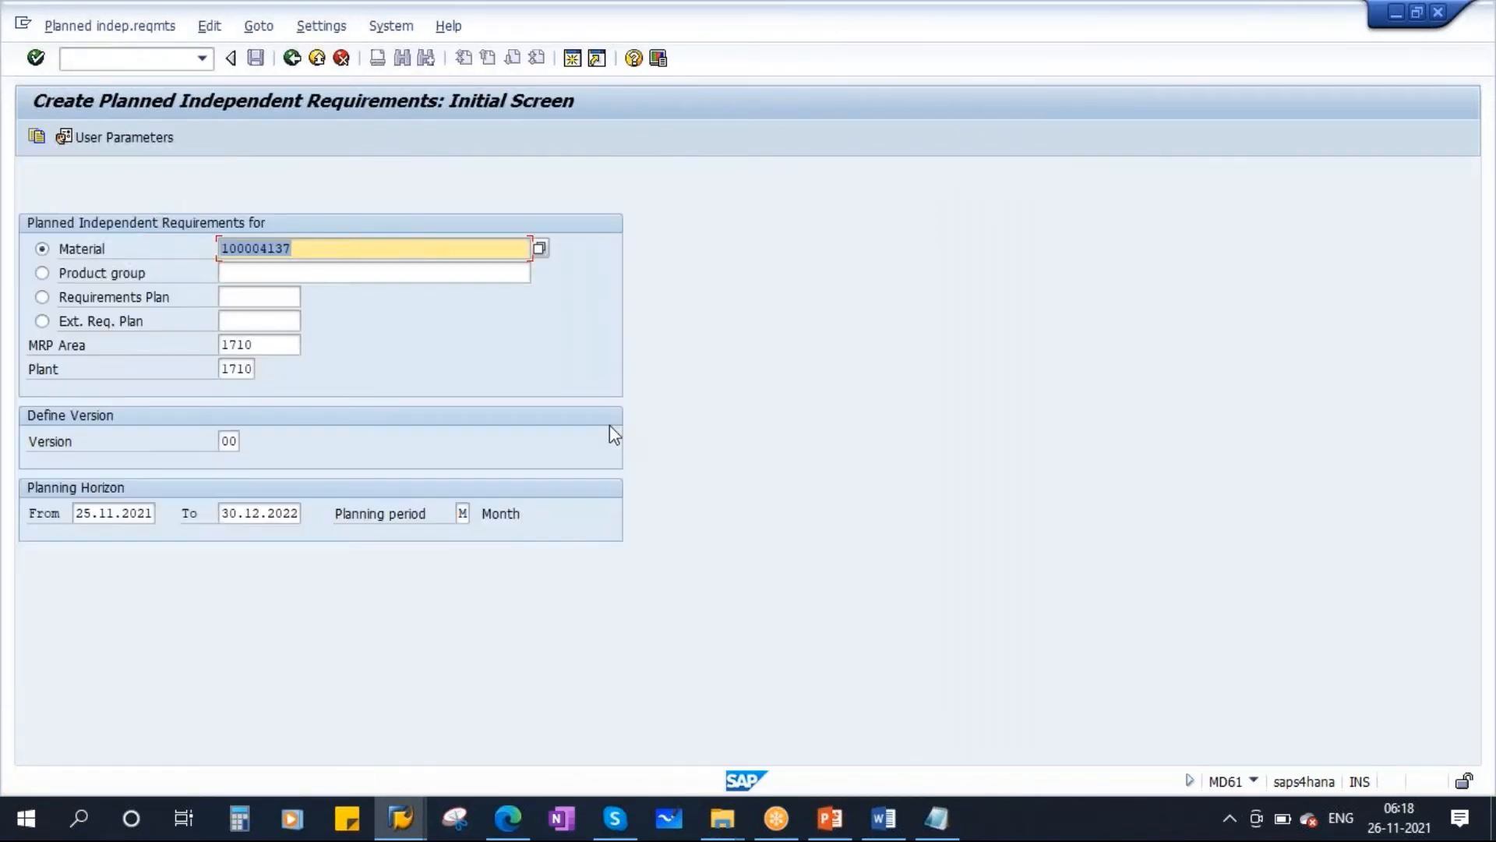
pyautogui.press('Return')
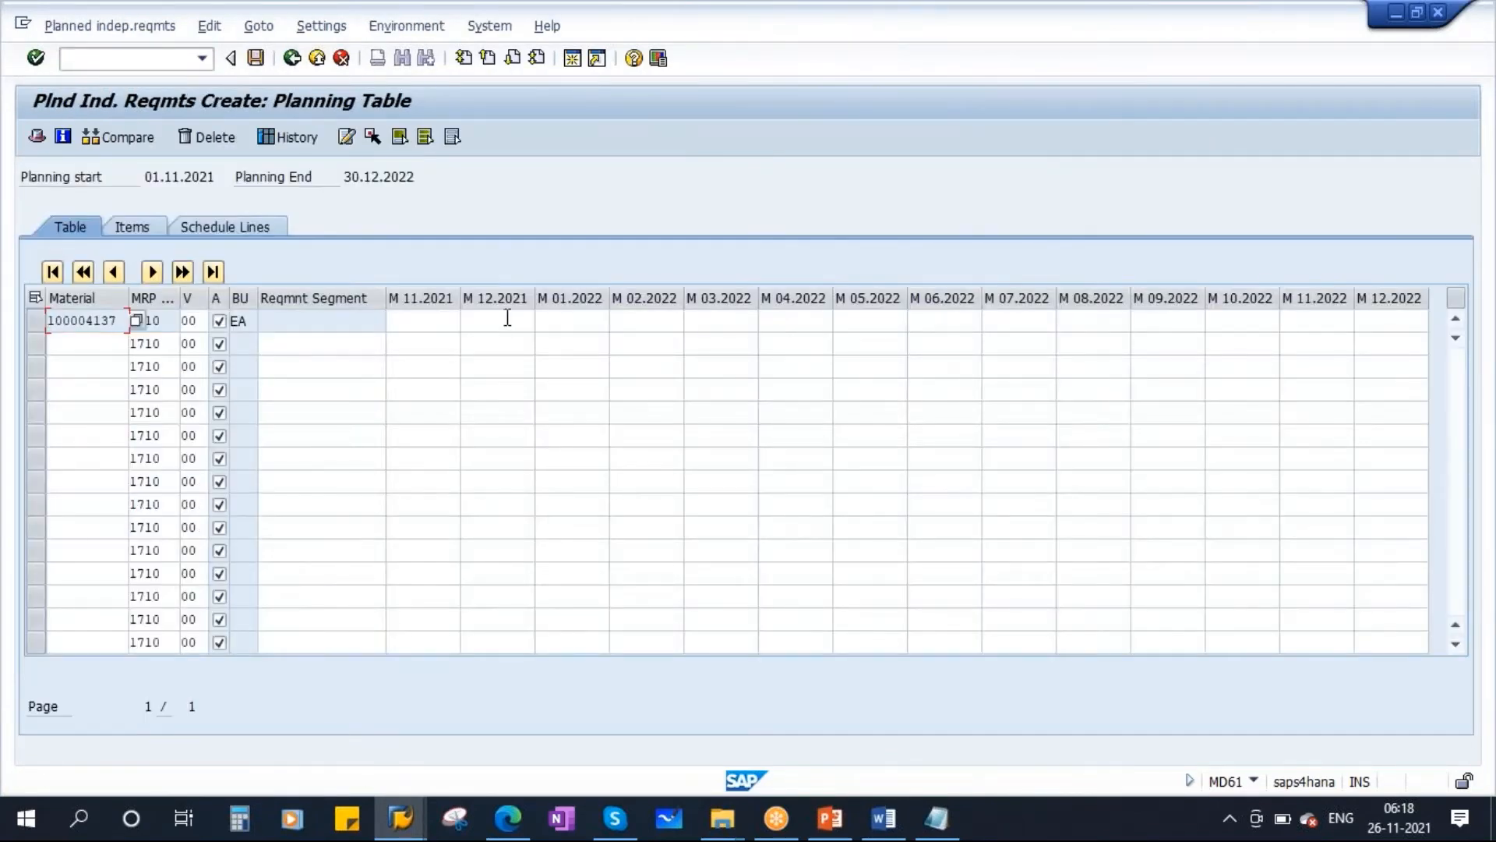
pyautogui.click(507, 318)
pyautogui.click(257, 60)
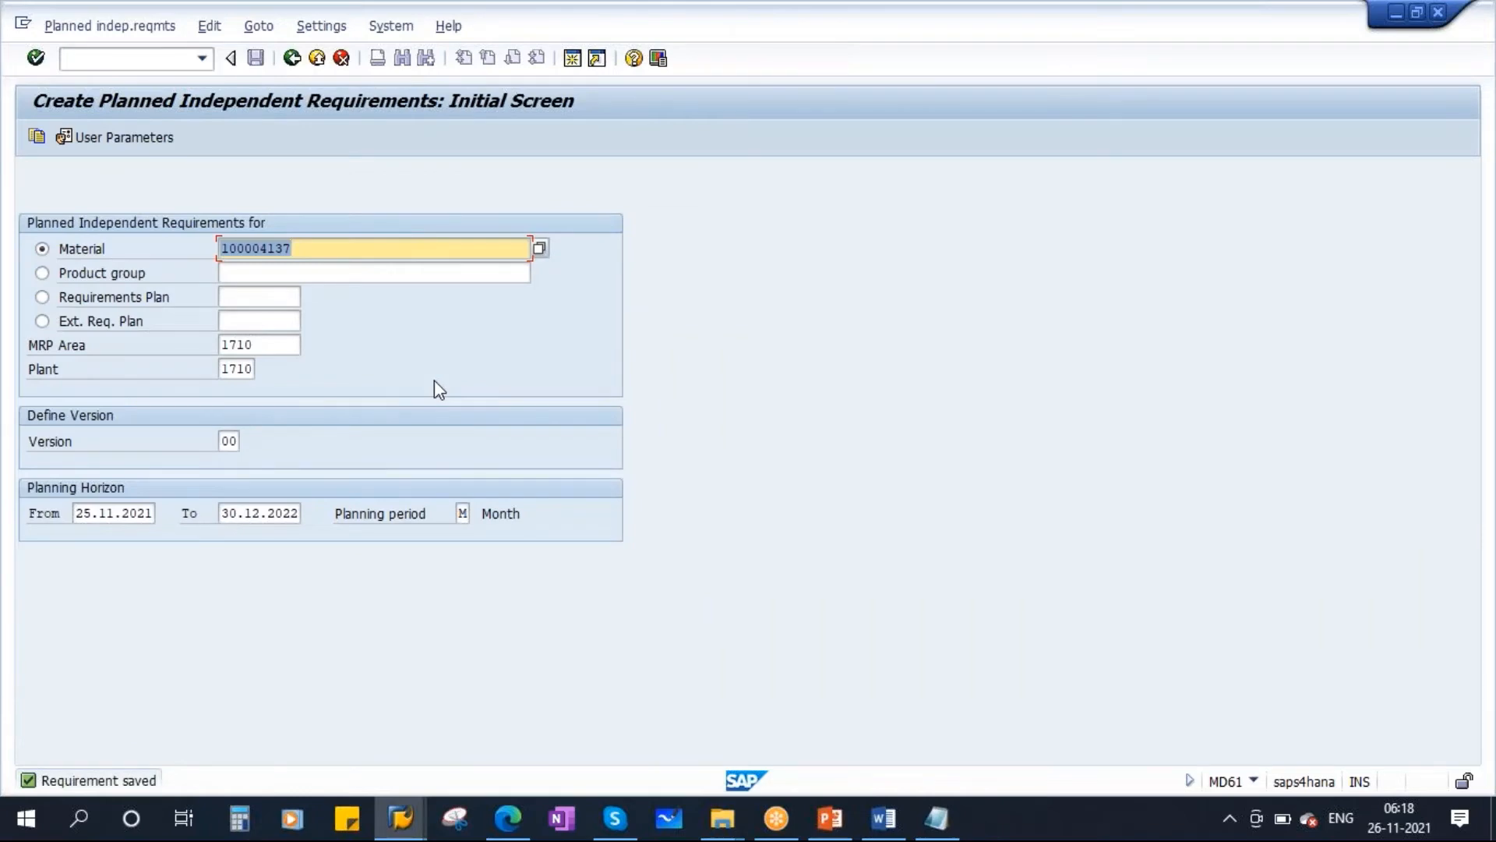
# Refresh the stock/requirements list for material 100004137 in plant 1710.
pyautogui.moveTo(400, 818)
pyautogui.click(501, 747)
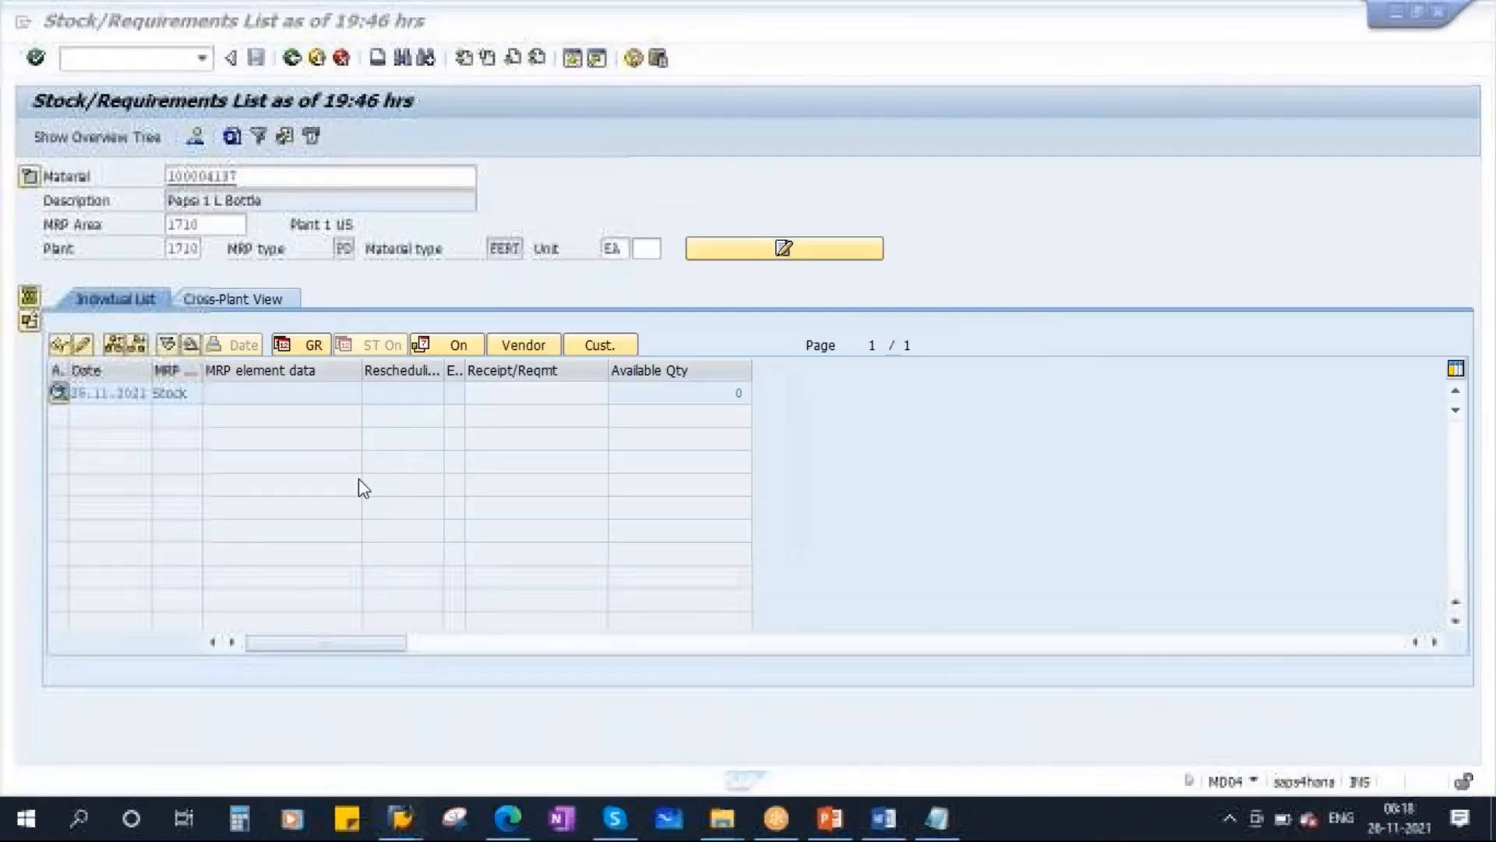
pyautogui.click(232, 137)
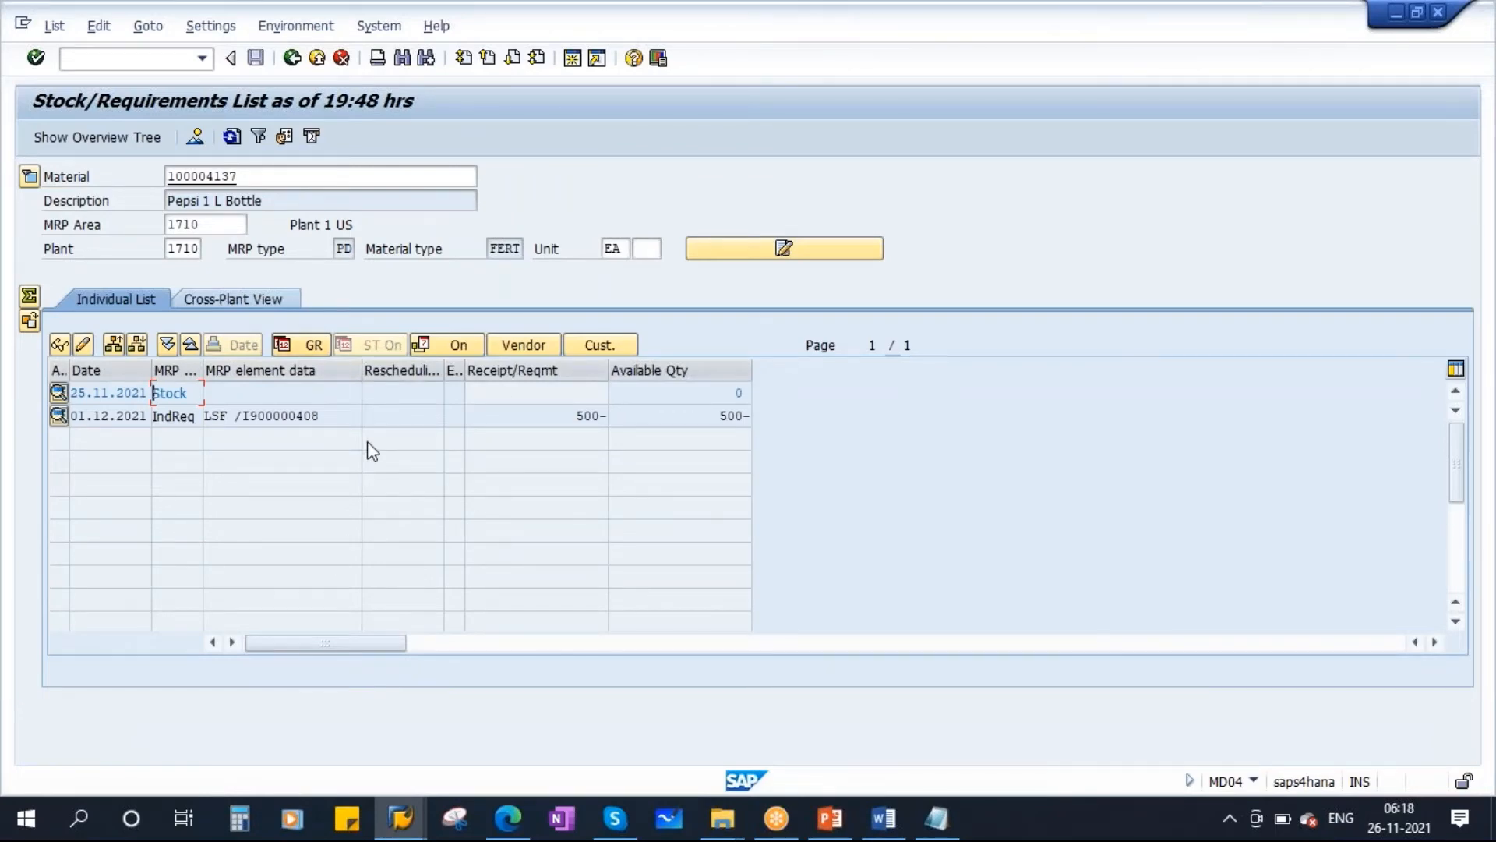
# Display planning file entries for material 100004137 in plant 1710 again, limited to net change planning.
pyautogui.moveTo(415, 827)
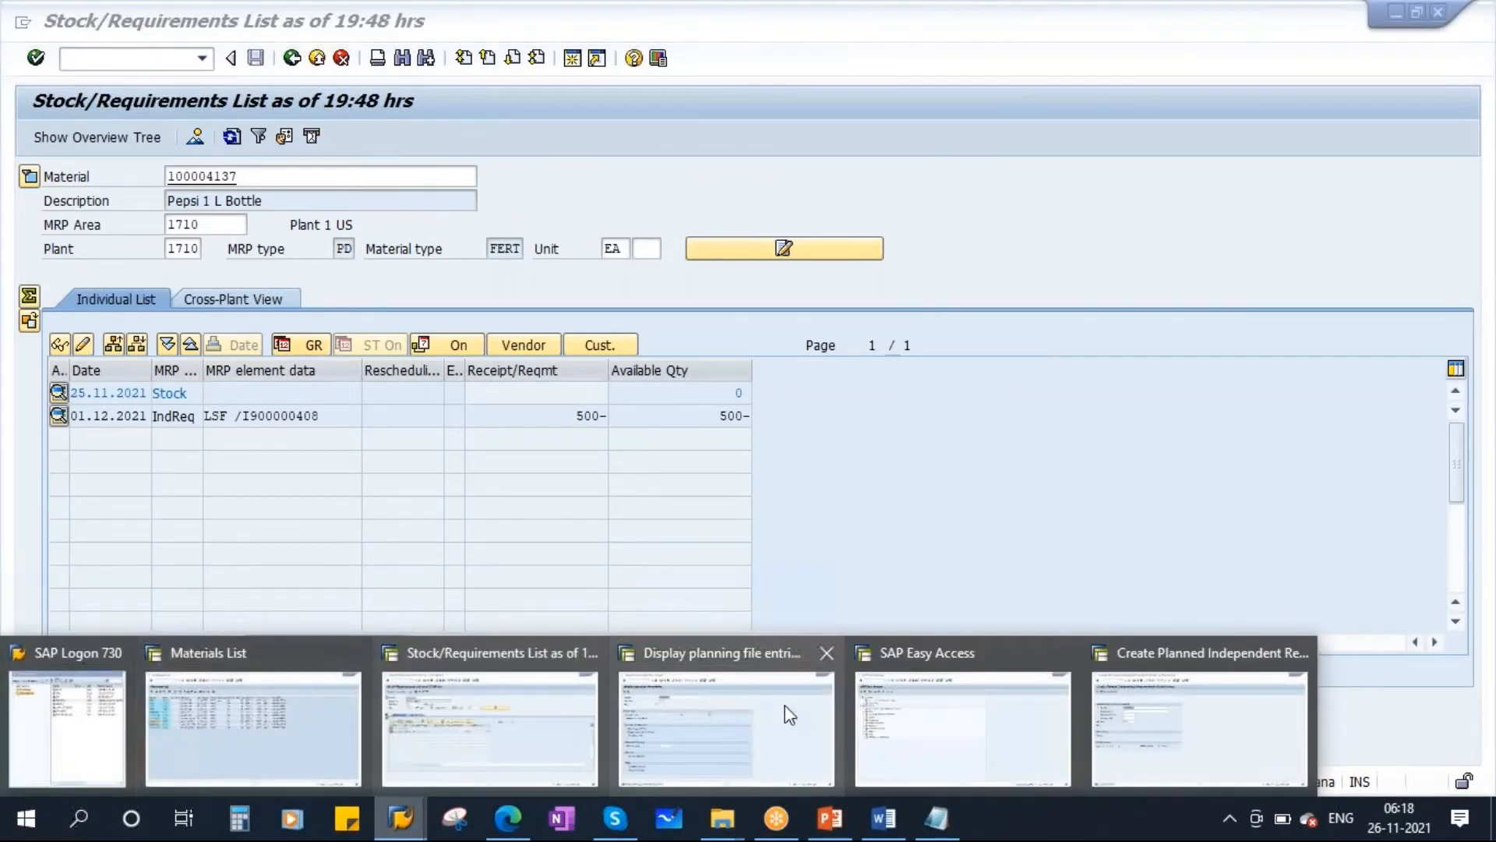
pyautogui.click(661, 712)
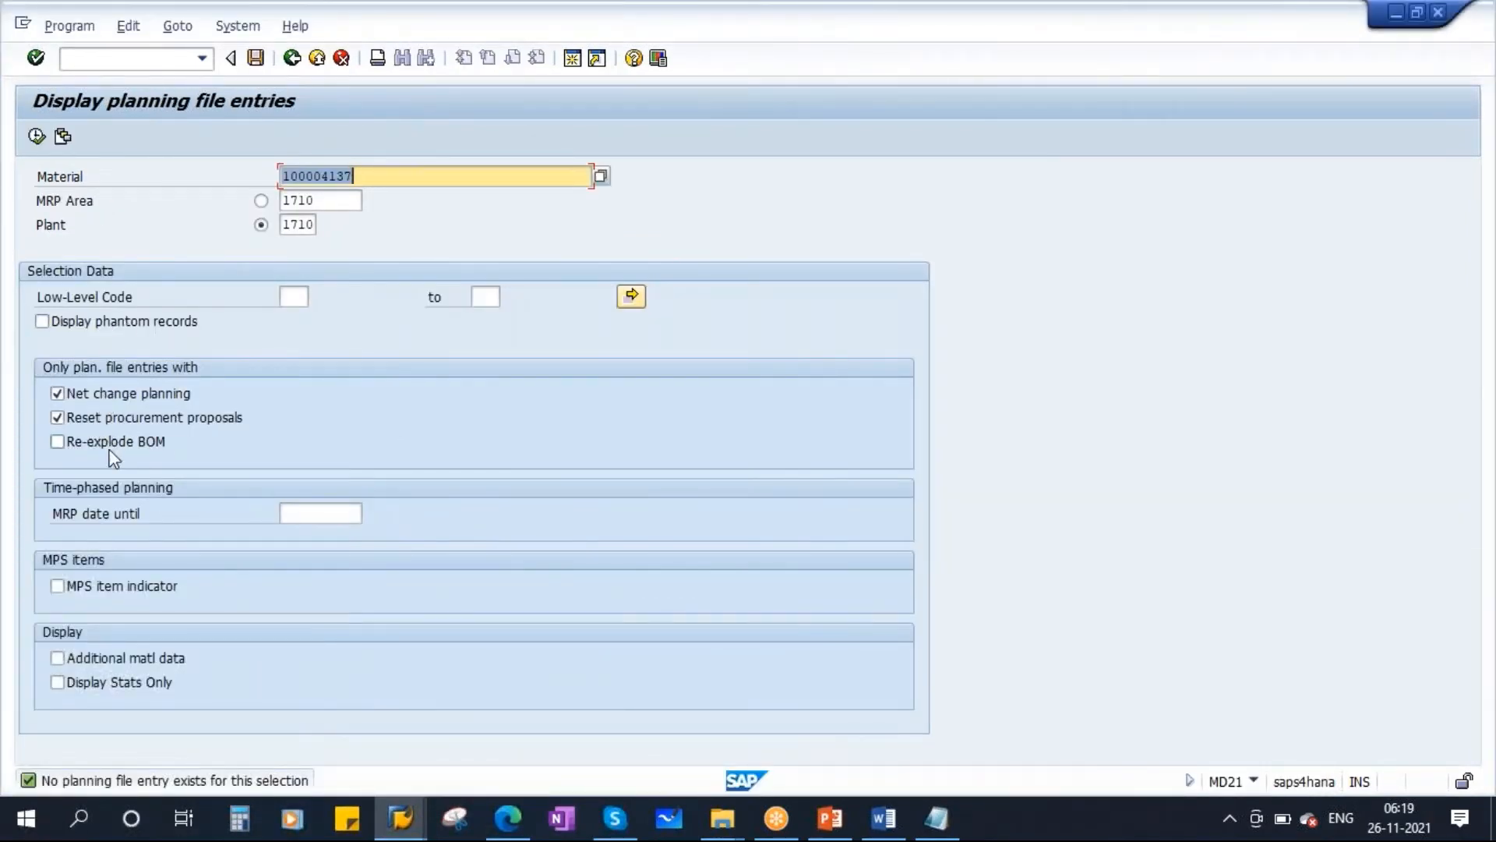
pyautogui.click(39, 138)
pyautogui.click(291, 57)
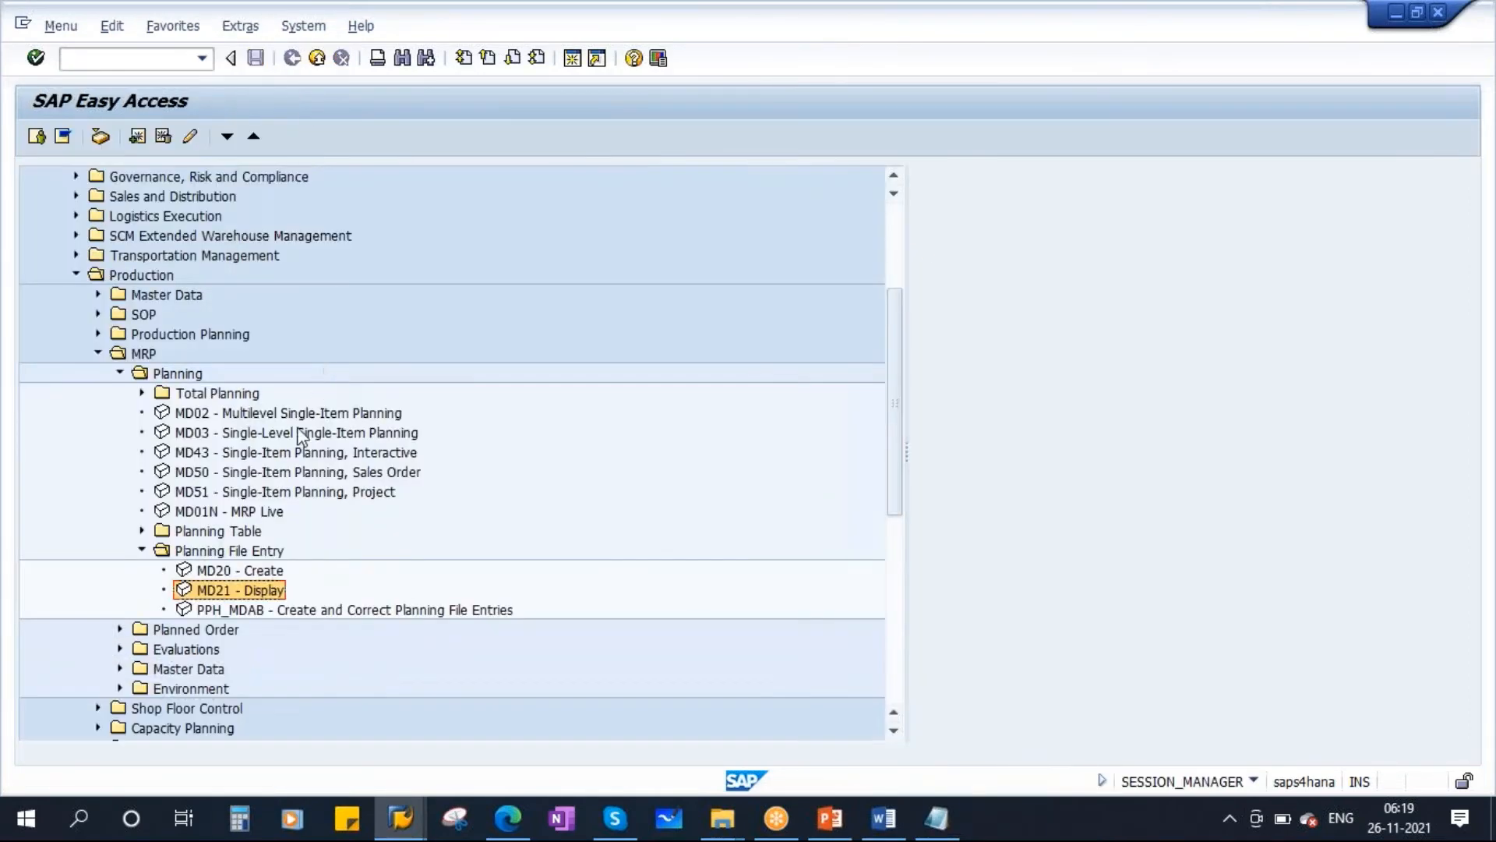
pyautogui.doubleClick(249, 593)
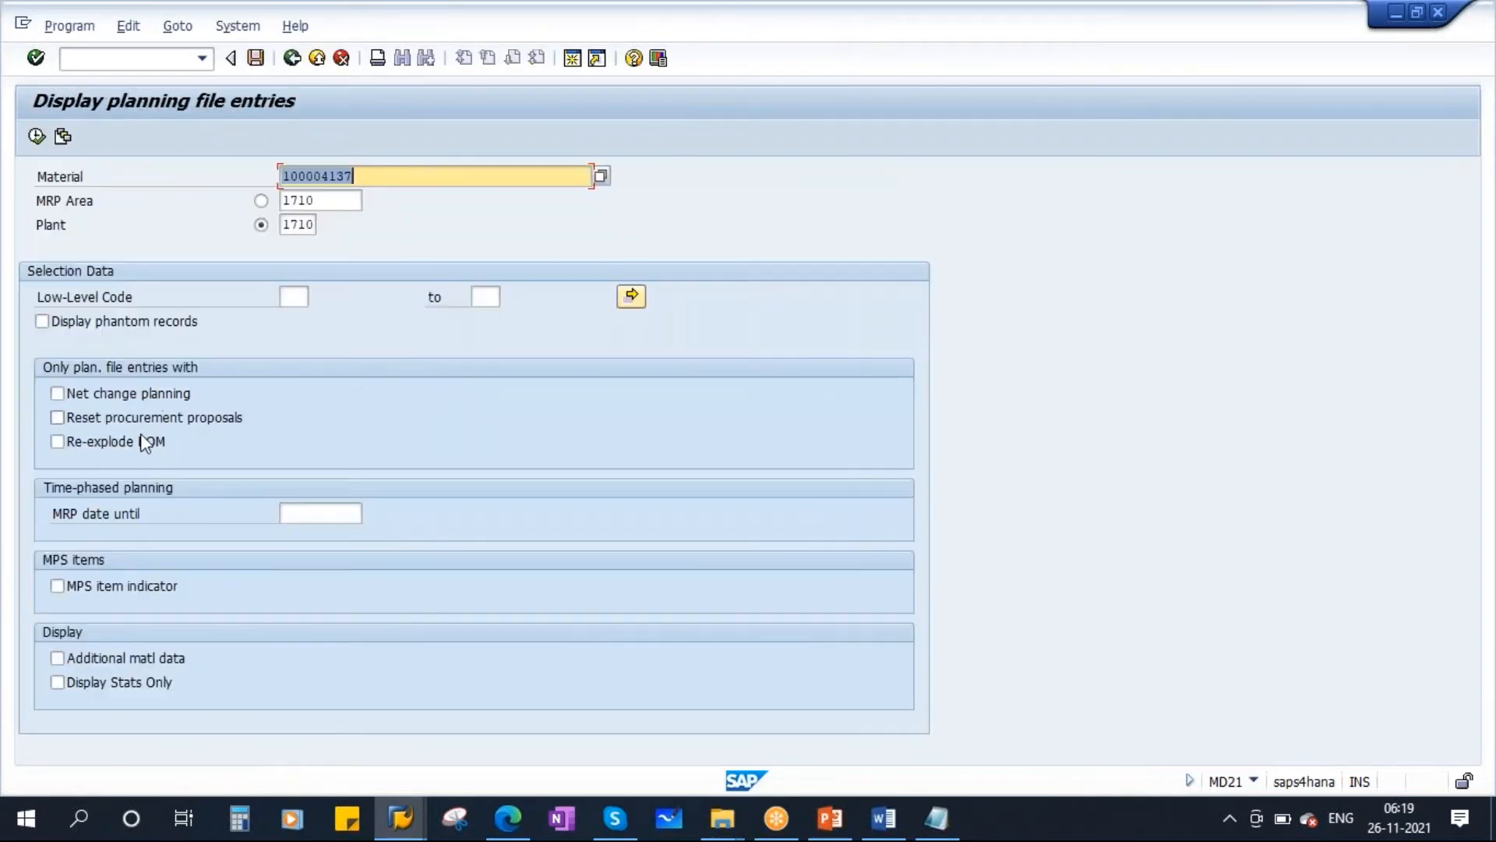
pyautogui.click(98, 395)
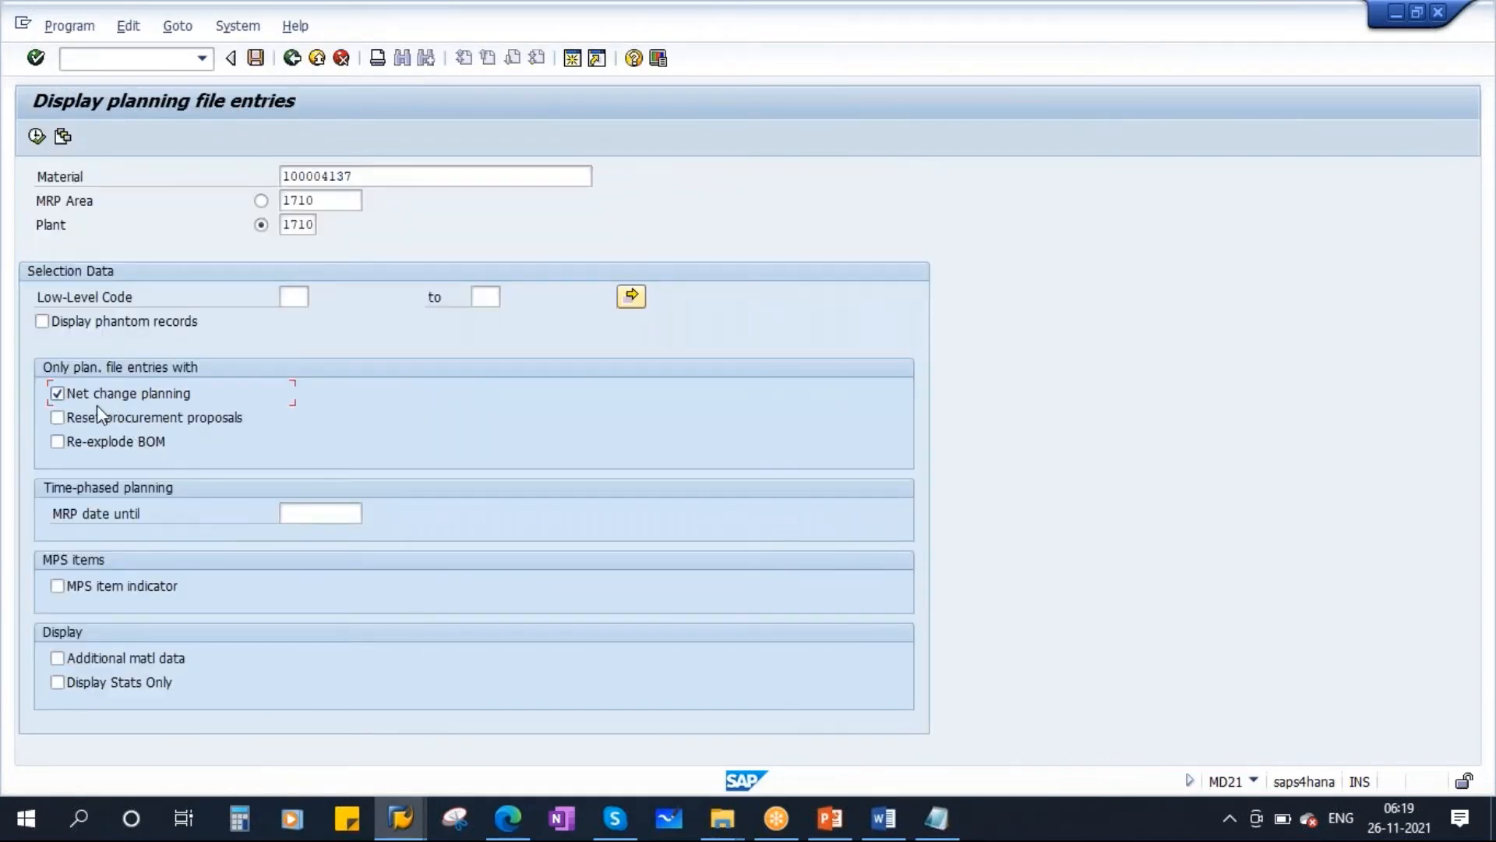
pyautogui.click(97, 443)
pyautogui.click(37, 136)
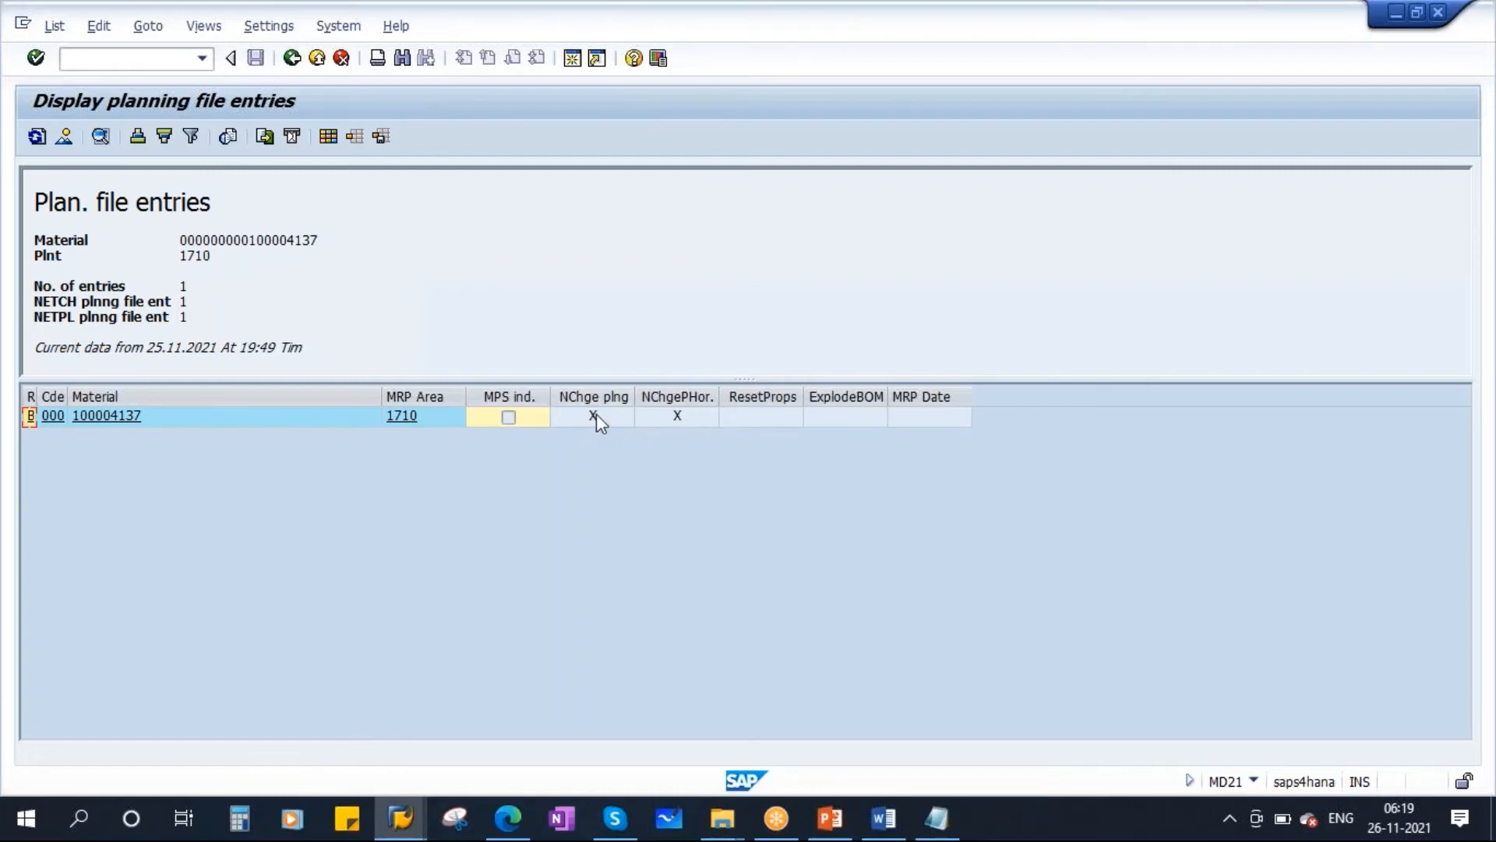
# Switch to the PowerPoint presentation's Planning File Entry slide.
pyautogui.moveTo(400, 817)
pyautogui.click(445, 704)
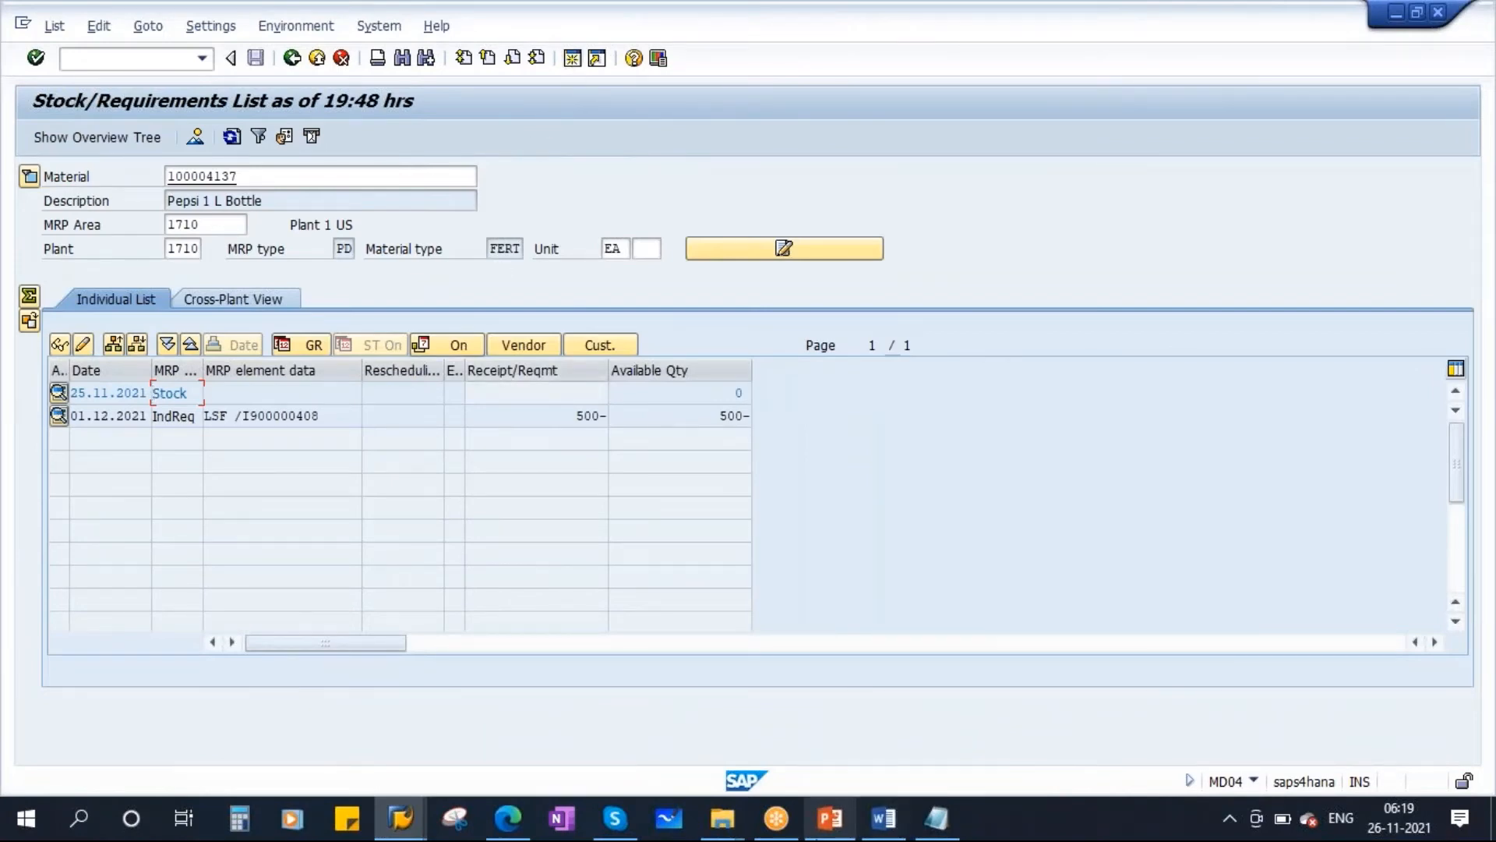
pyautogui.click(830, 818)
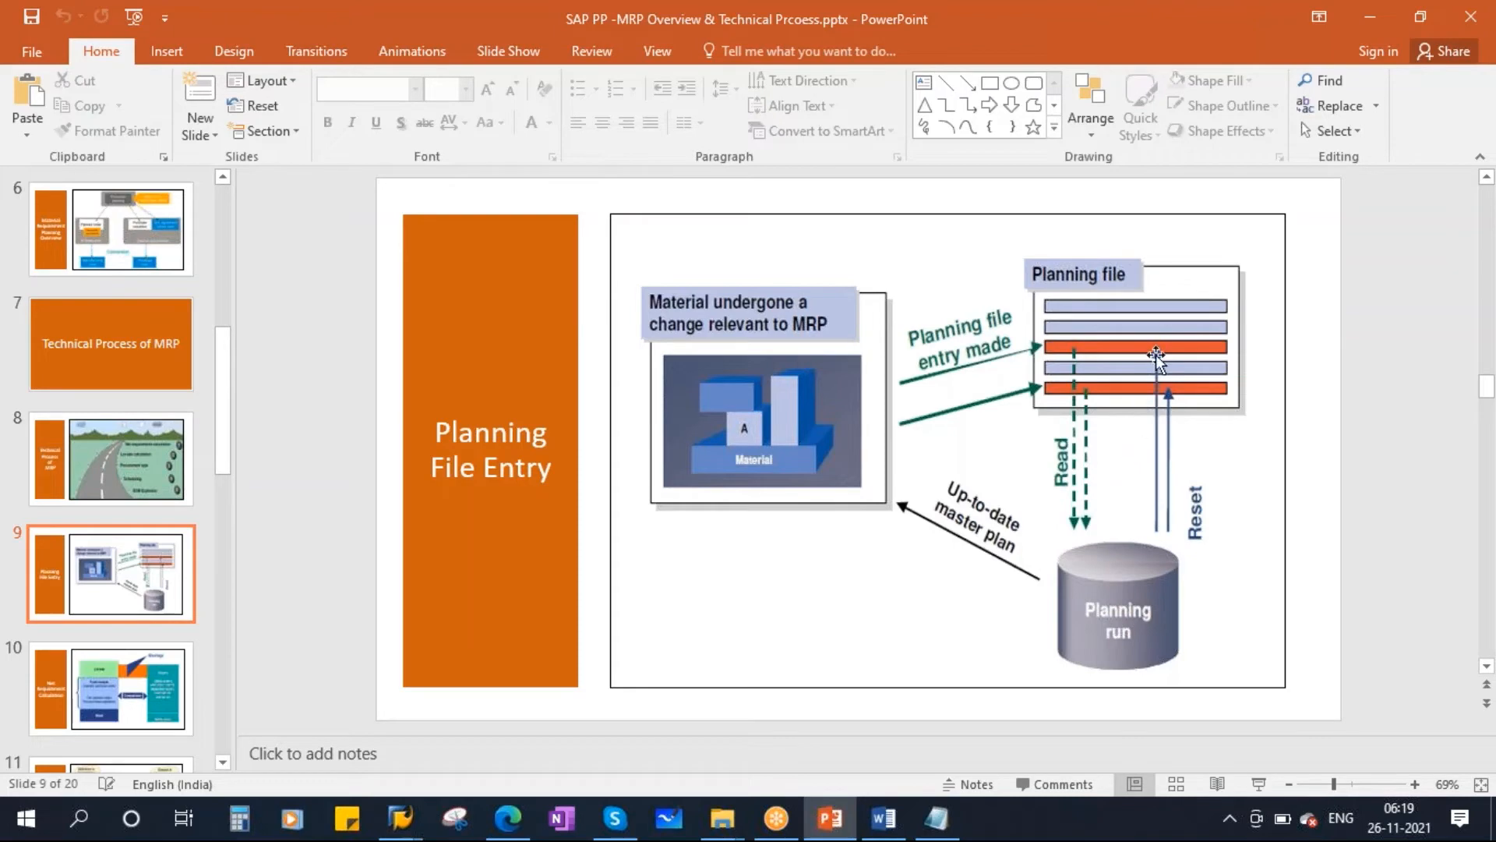
# Rerun single-item, multi-level MRP (MD02) for material 100004137 in plant 1710 with the same parameters.
pyautogui.click(399, 819)
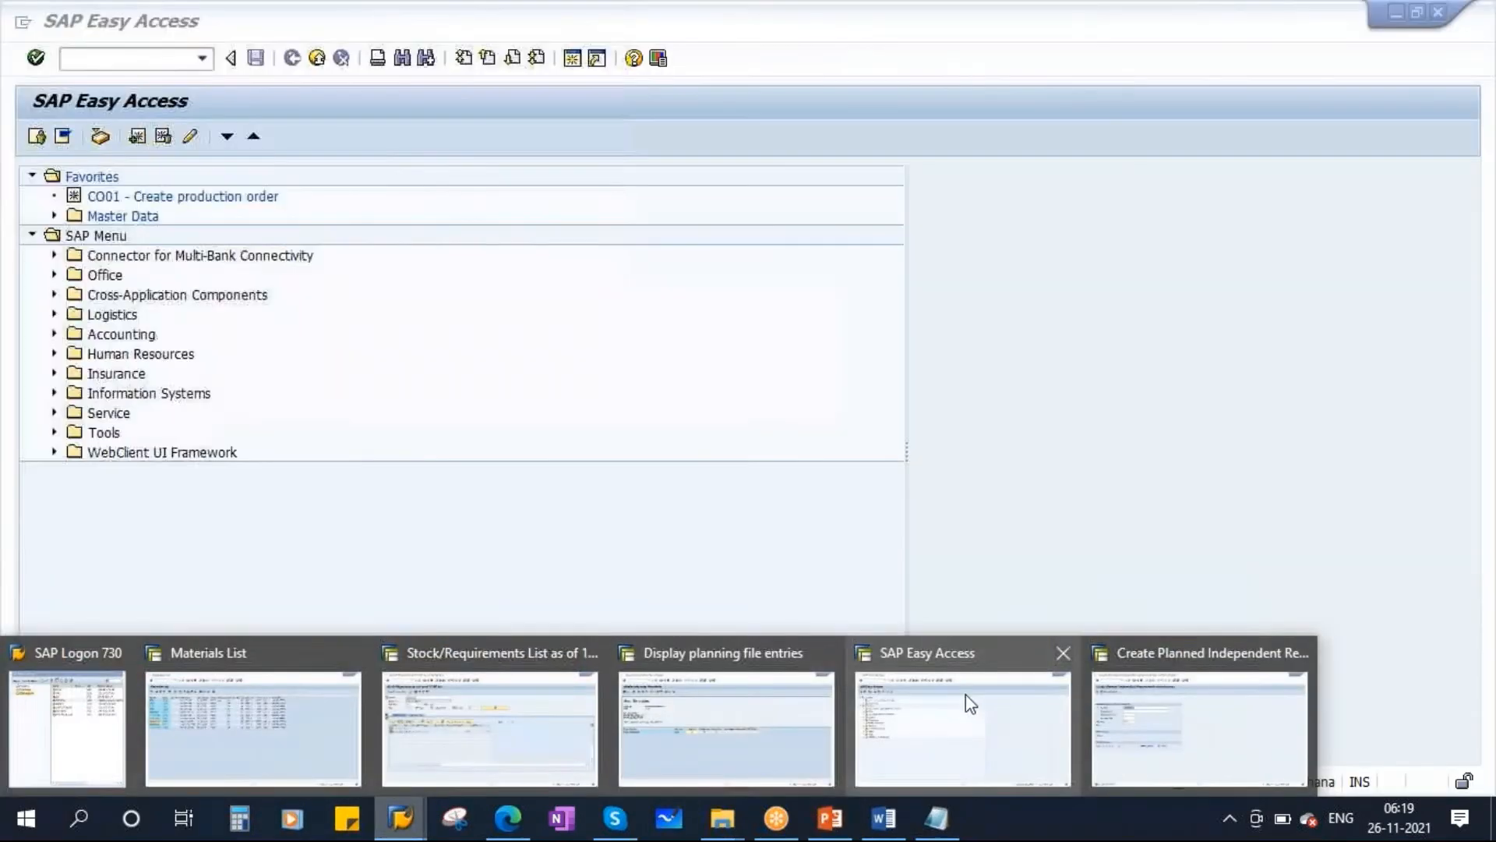
pyautogui.click(966, 698)
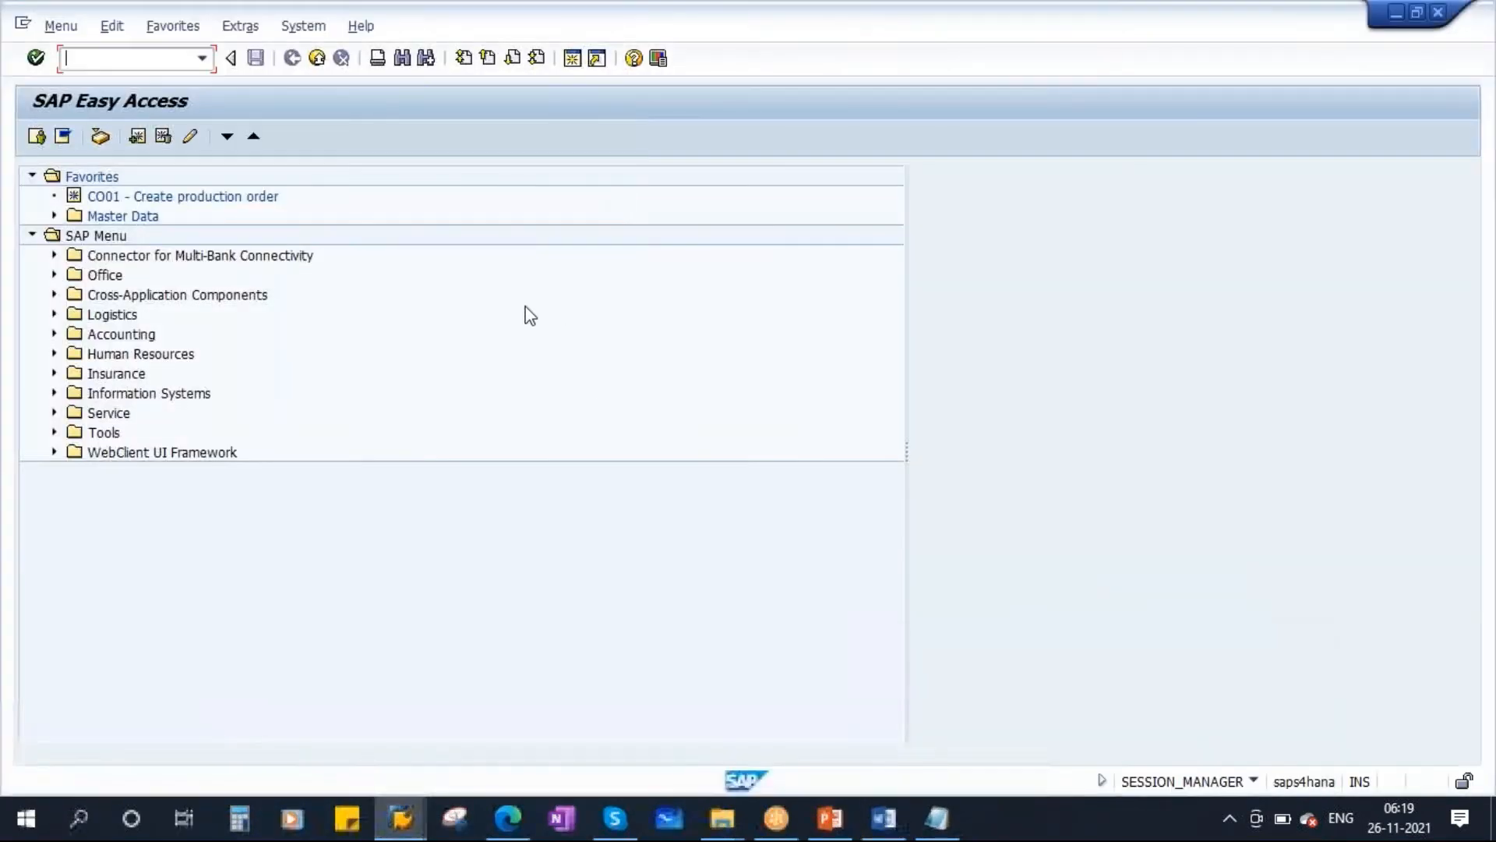
pyautogui.write('md02')
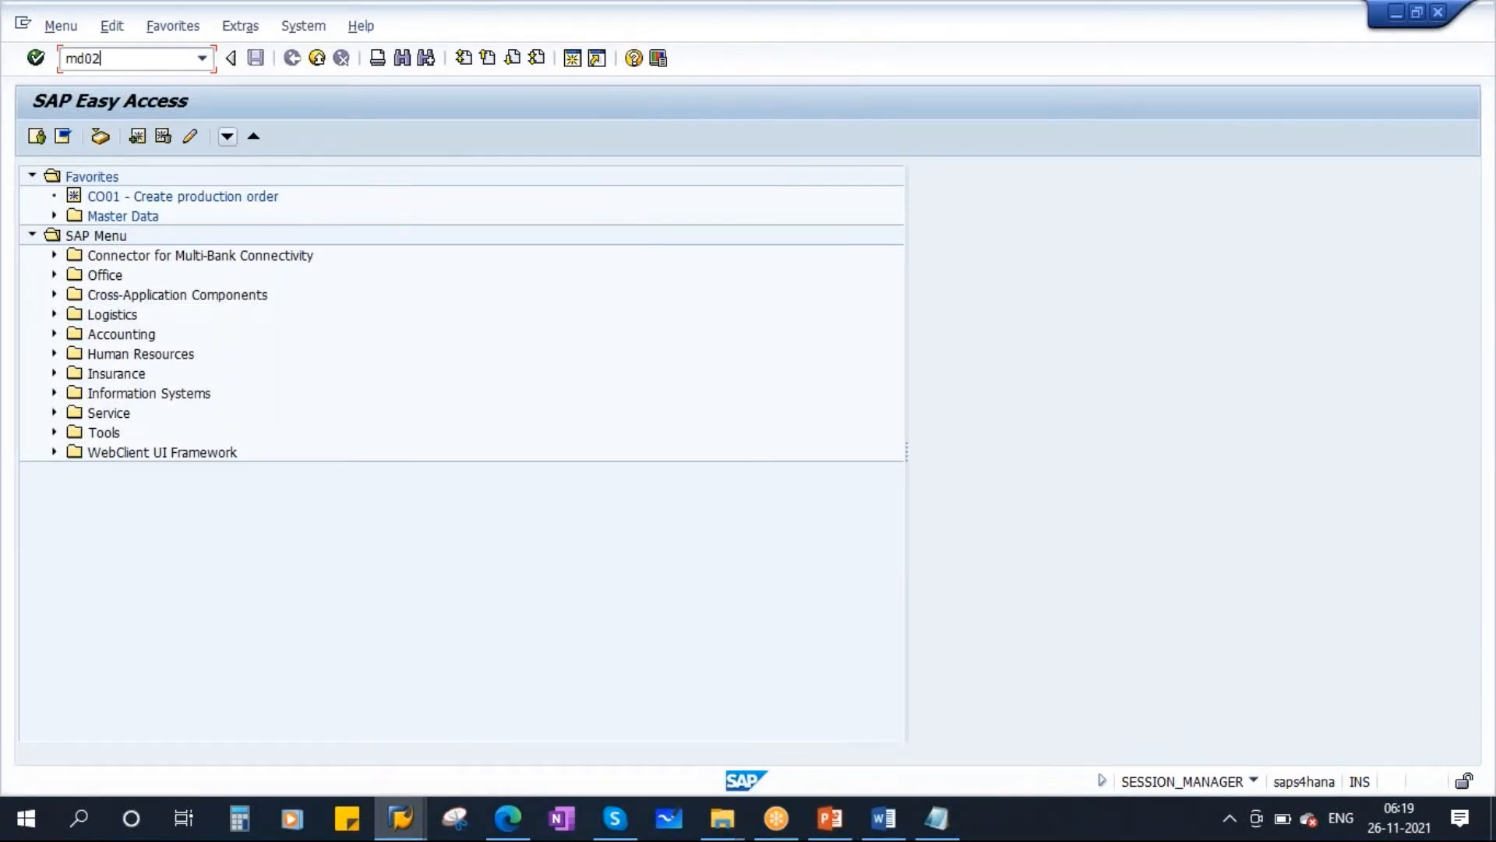
pyautogui.press('Return')
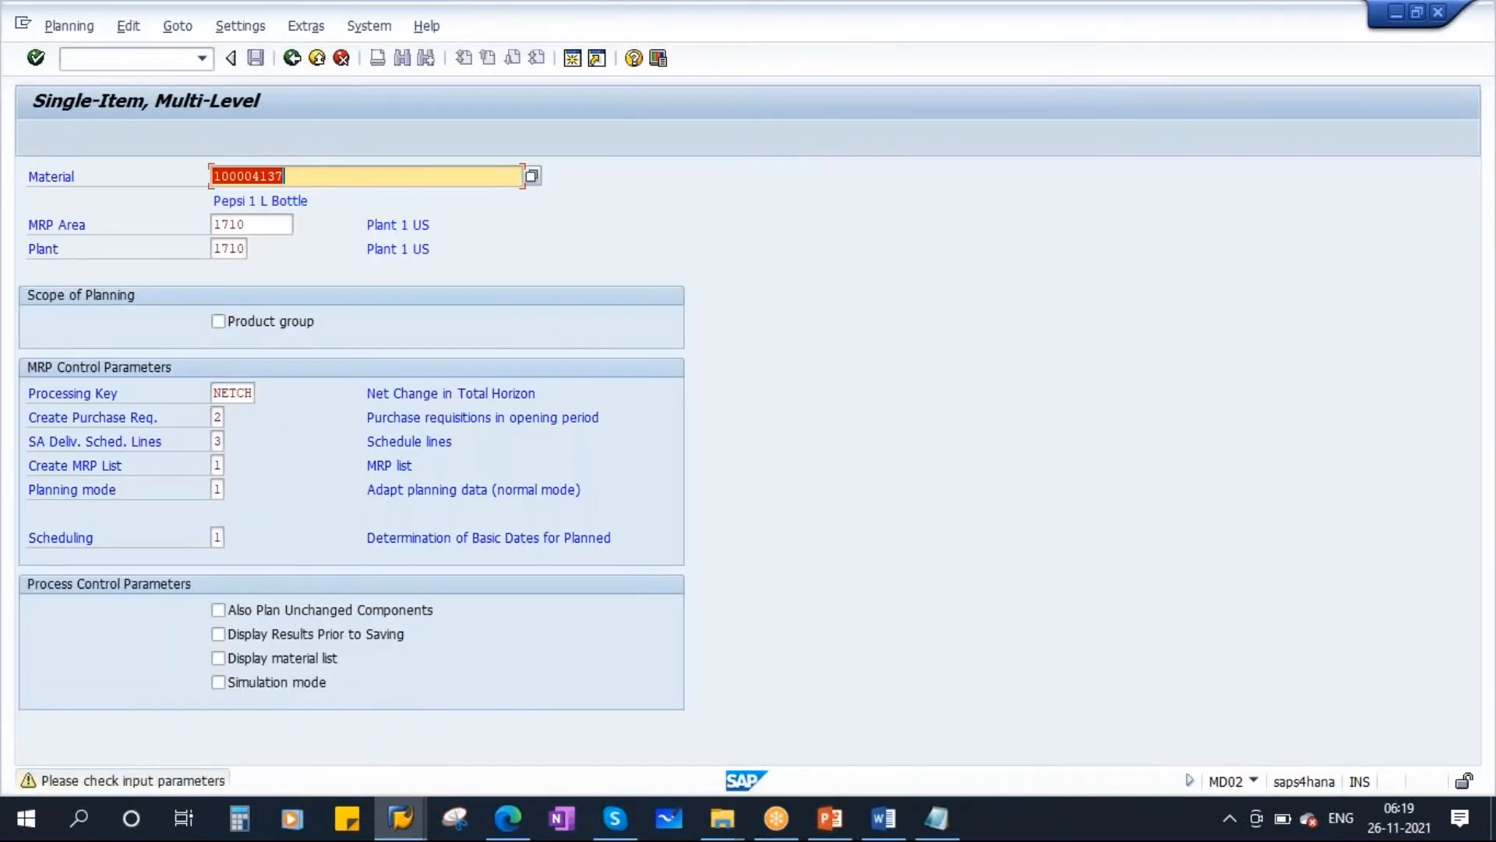
pyautogui.press('Return')
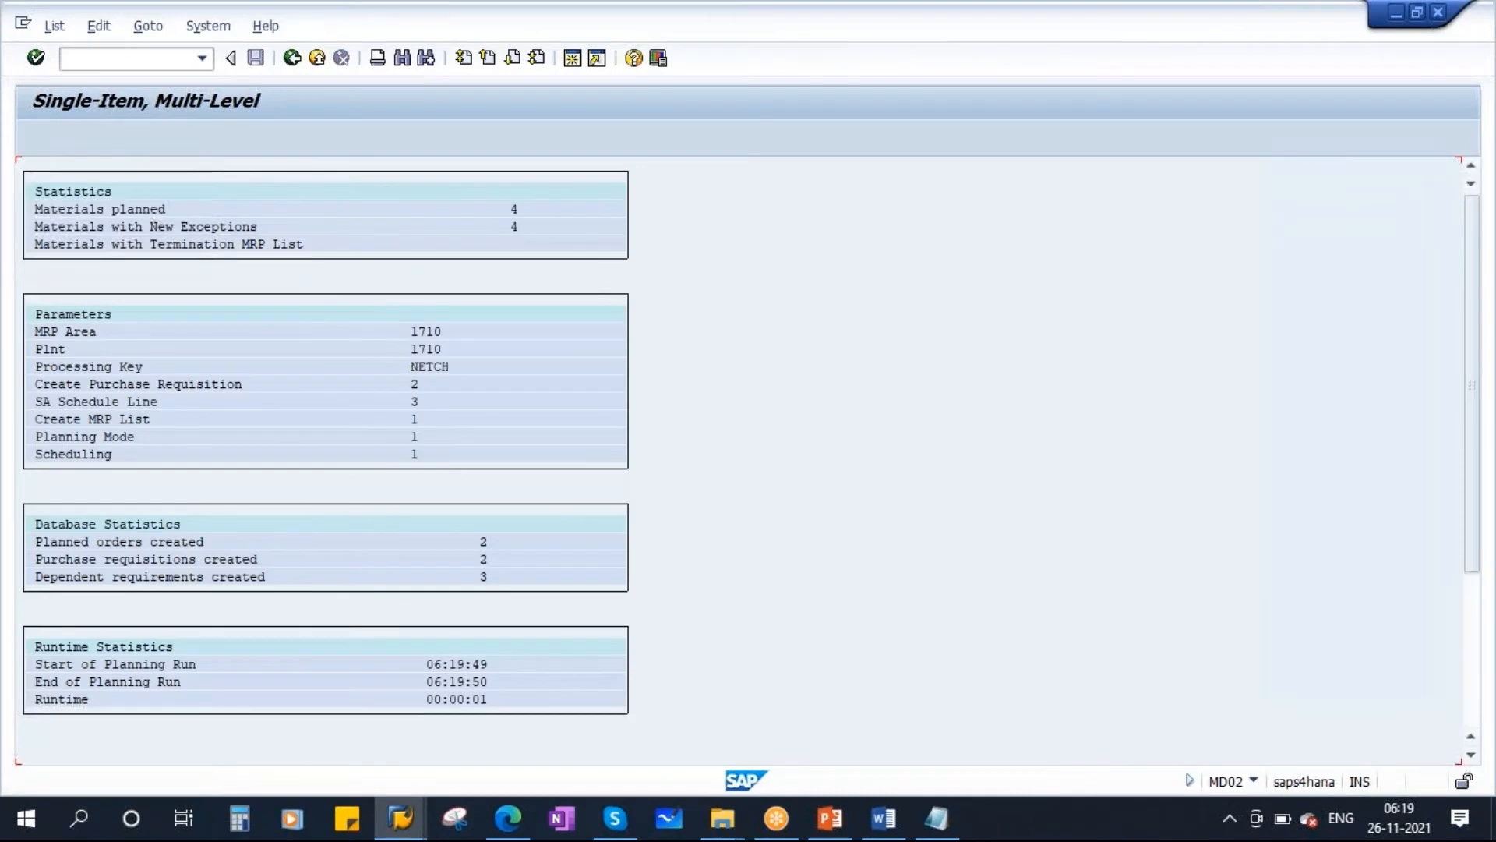
# Refresh the stock/requirements list and examine the planned order entry and its receipt quantity.
pyautogui.click(401, 818)
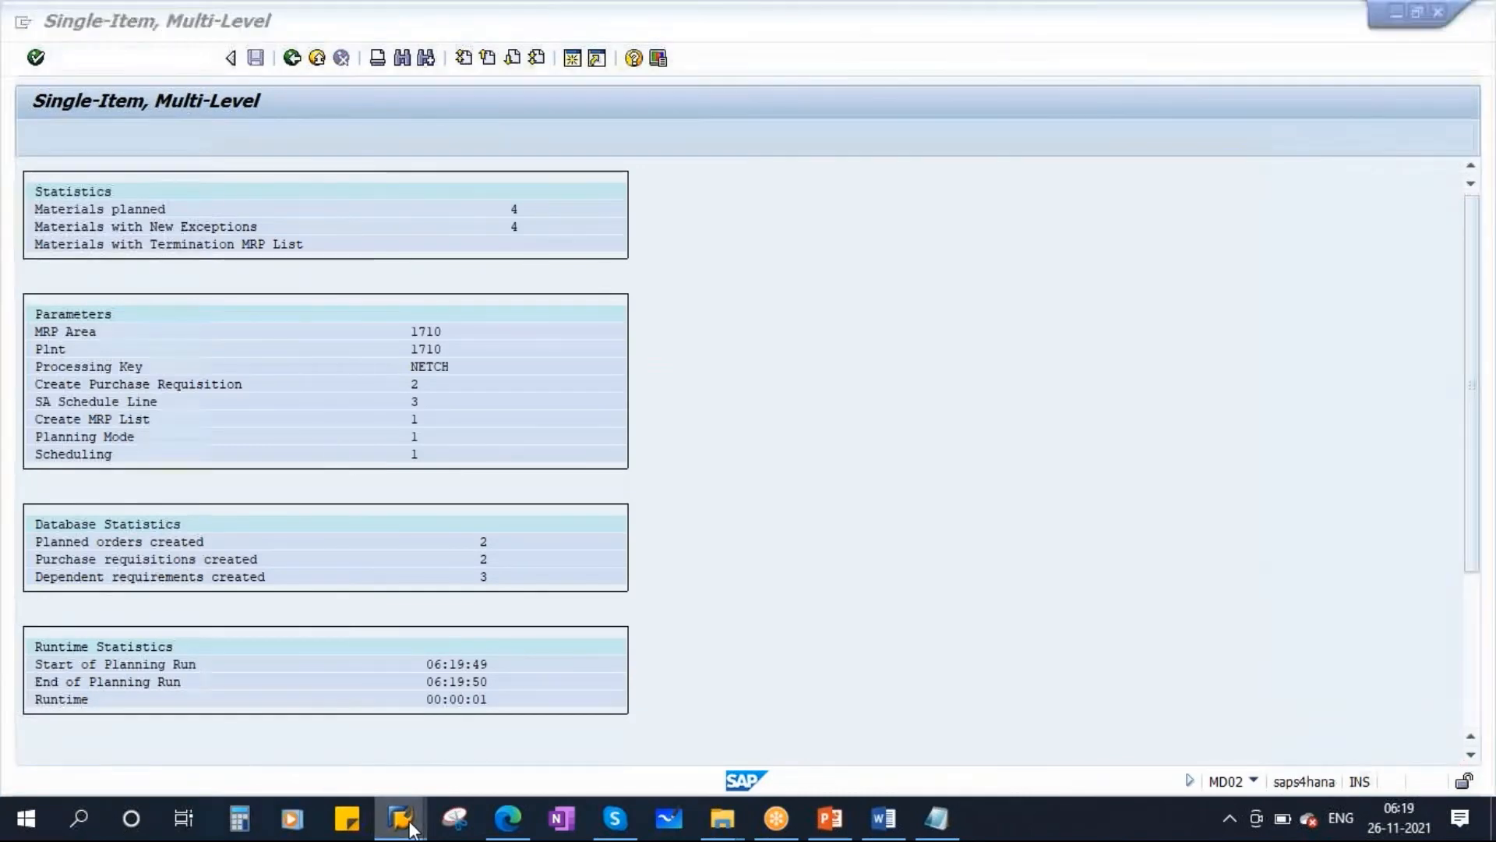
pyautogui.click(466, 701)
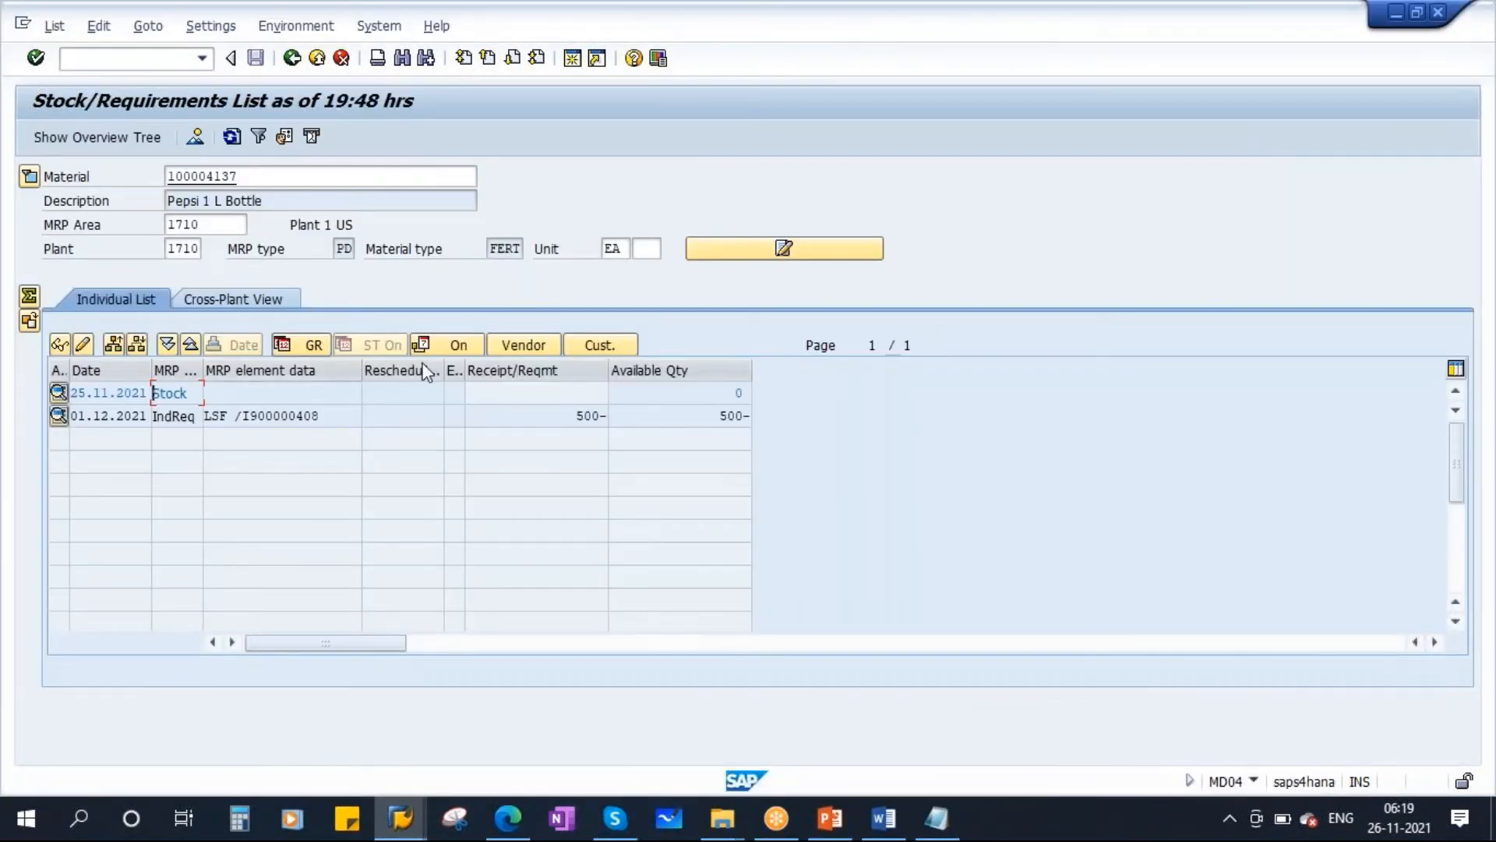
pyautogui.click(720, 394)
pyautogui.click(561, 418)
pyautogui.click(232, 137)
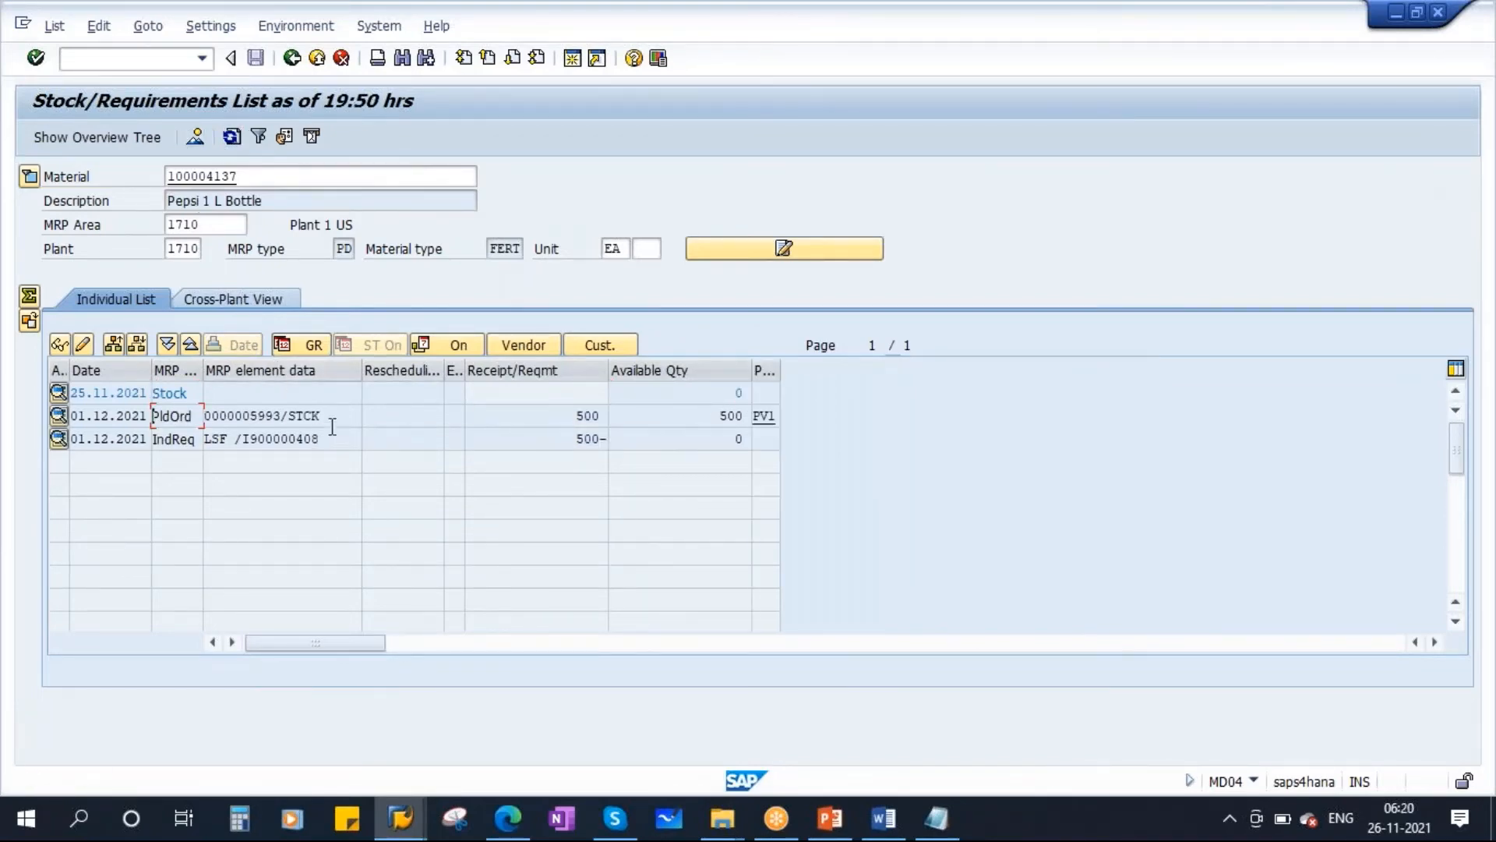
pyautogui.click(205, 416)
pyautogui.click(573, 415)
# Refresh the planning file entries list for the material.
pyautogui.click(400, 818)
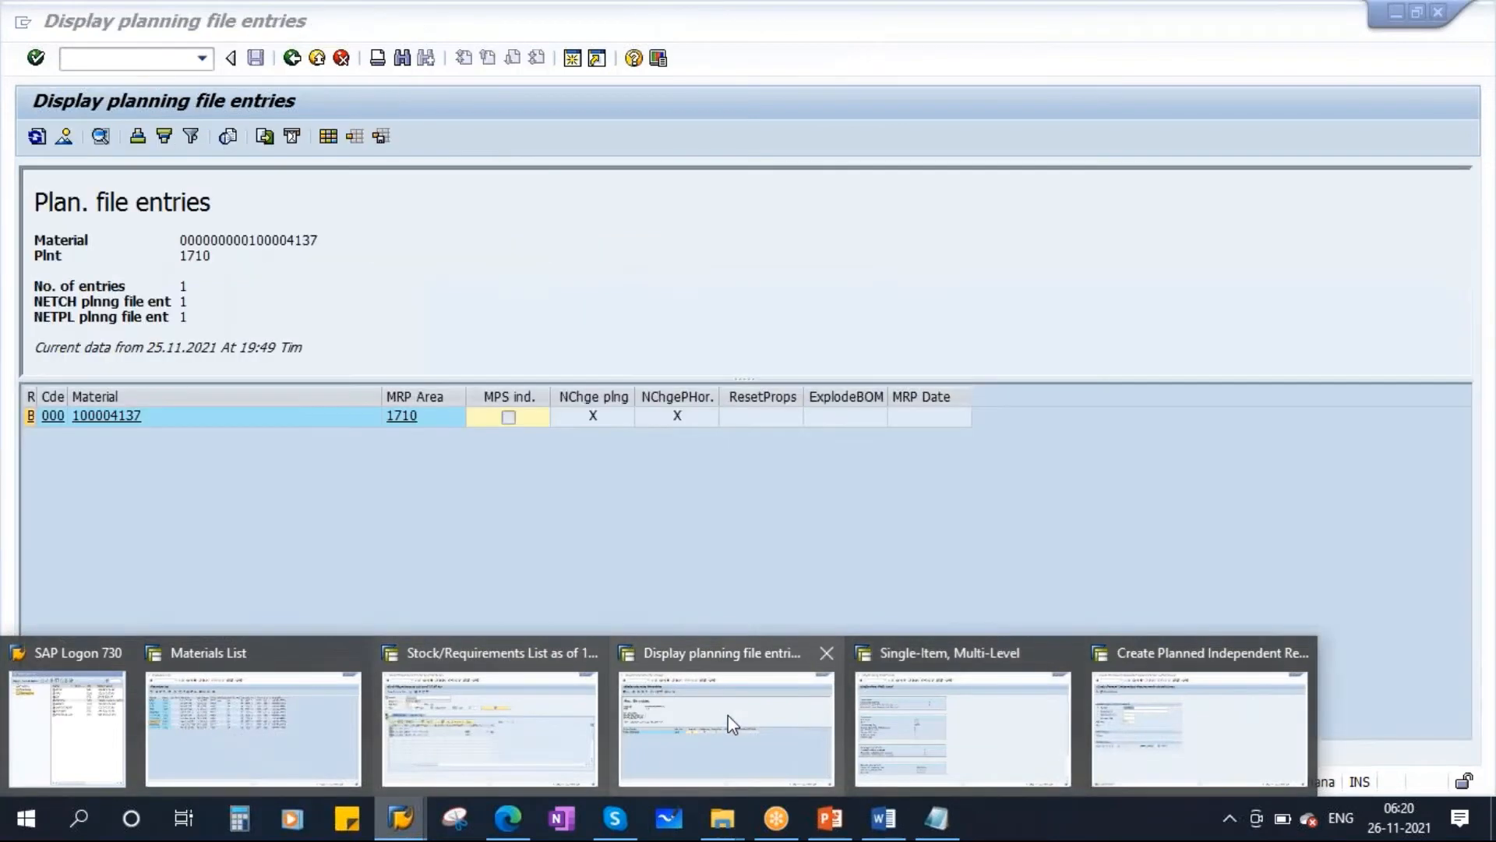
pyautogui.click(818, 721)
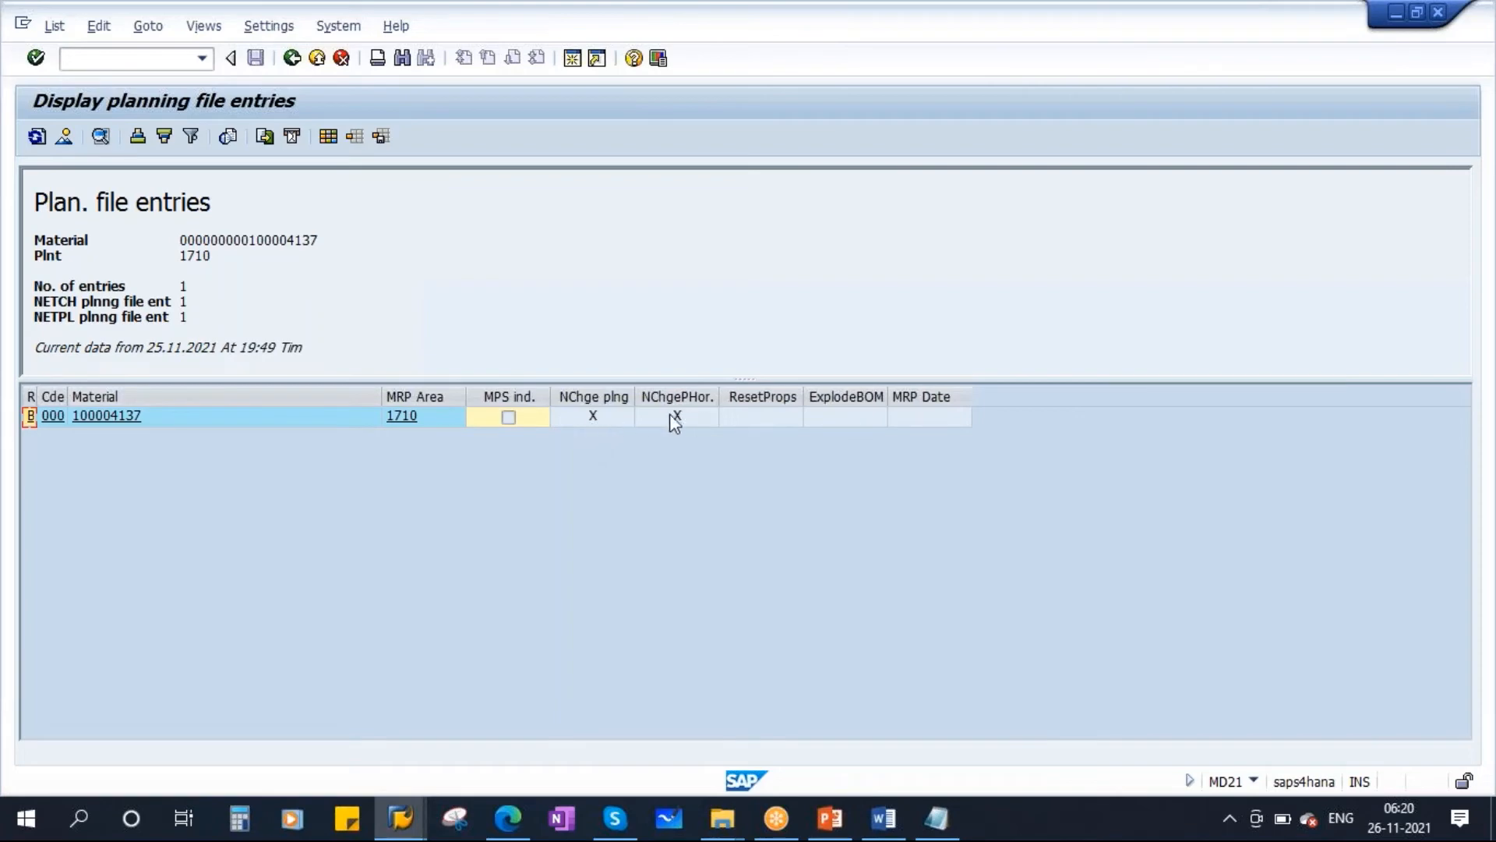
pyautogui.click(38, 138)
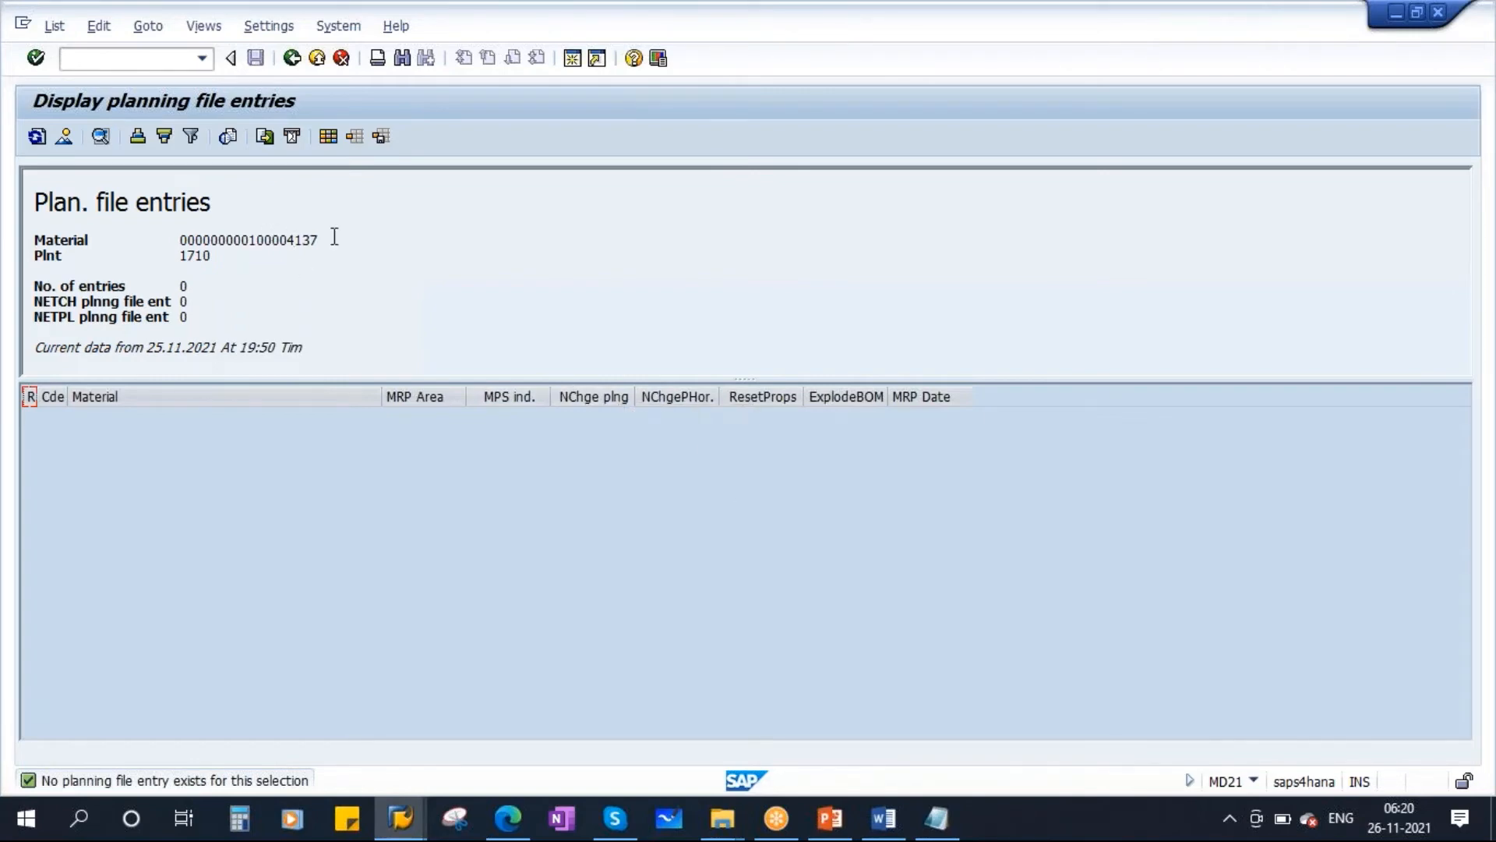
pyautogui.moveTo(334, 236); pyautogui.dragTo(427, 360)
pyautogui.click(204, 277)
# Review the weekly MRP notes in Notepad, then return to the stock/requirements list.
pyautogui.click(945, 832)
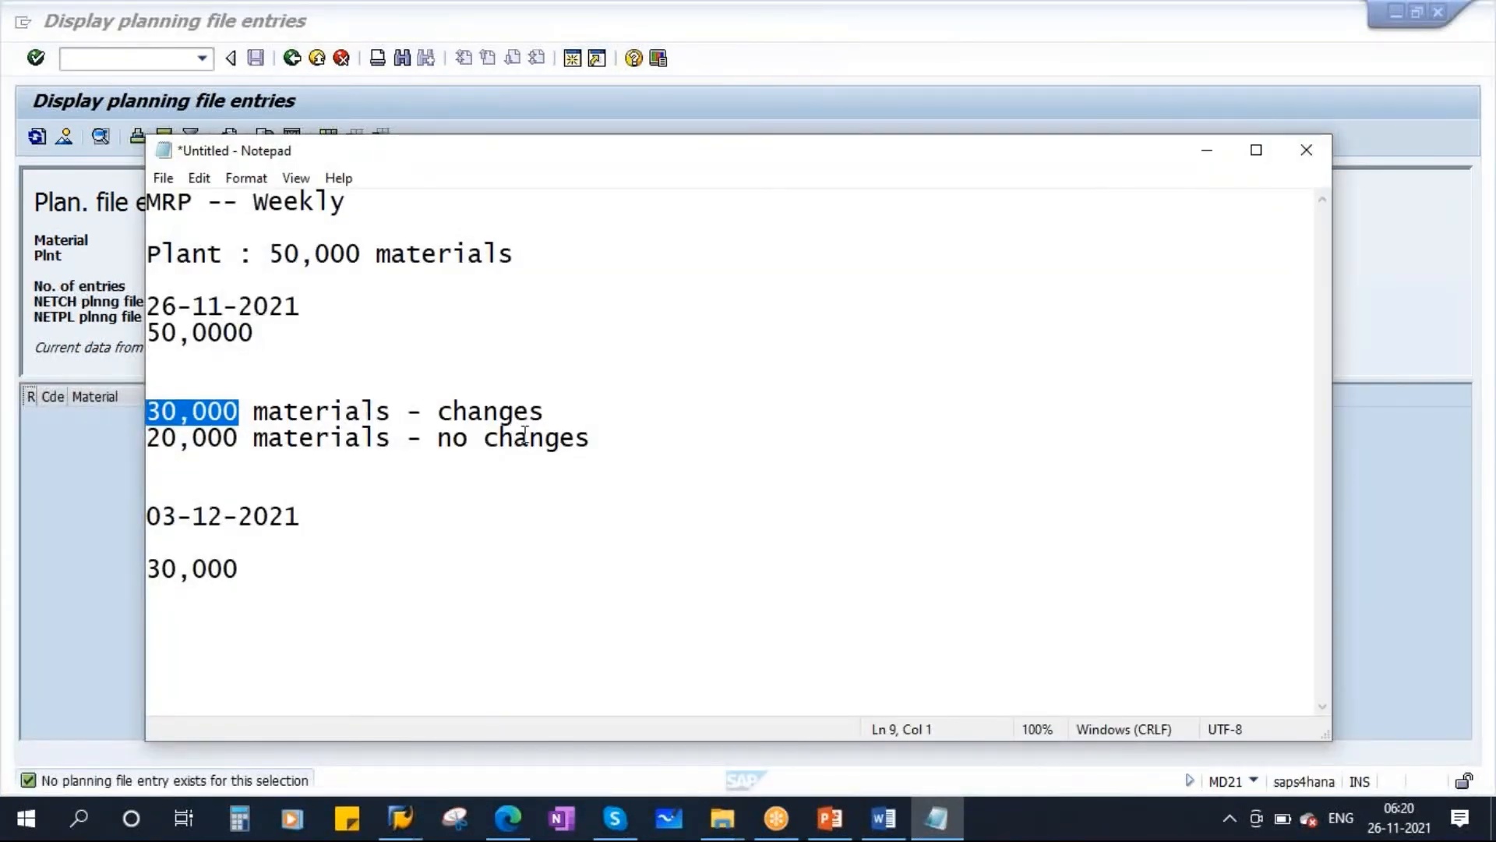
pyautogui.click(400, 818)
pyautogui.click(531, 699)
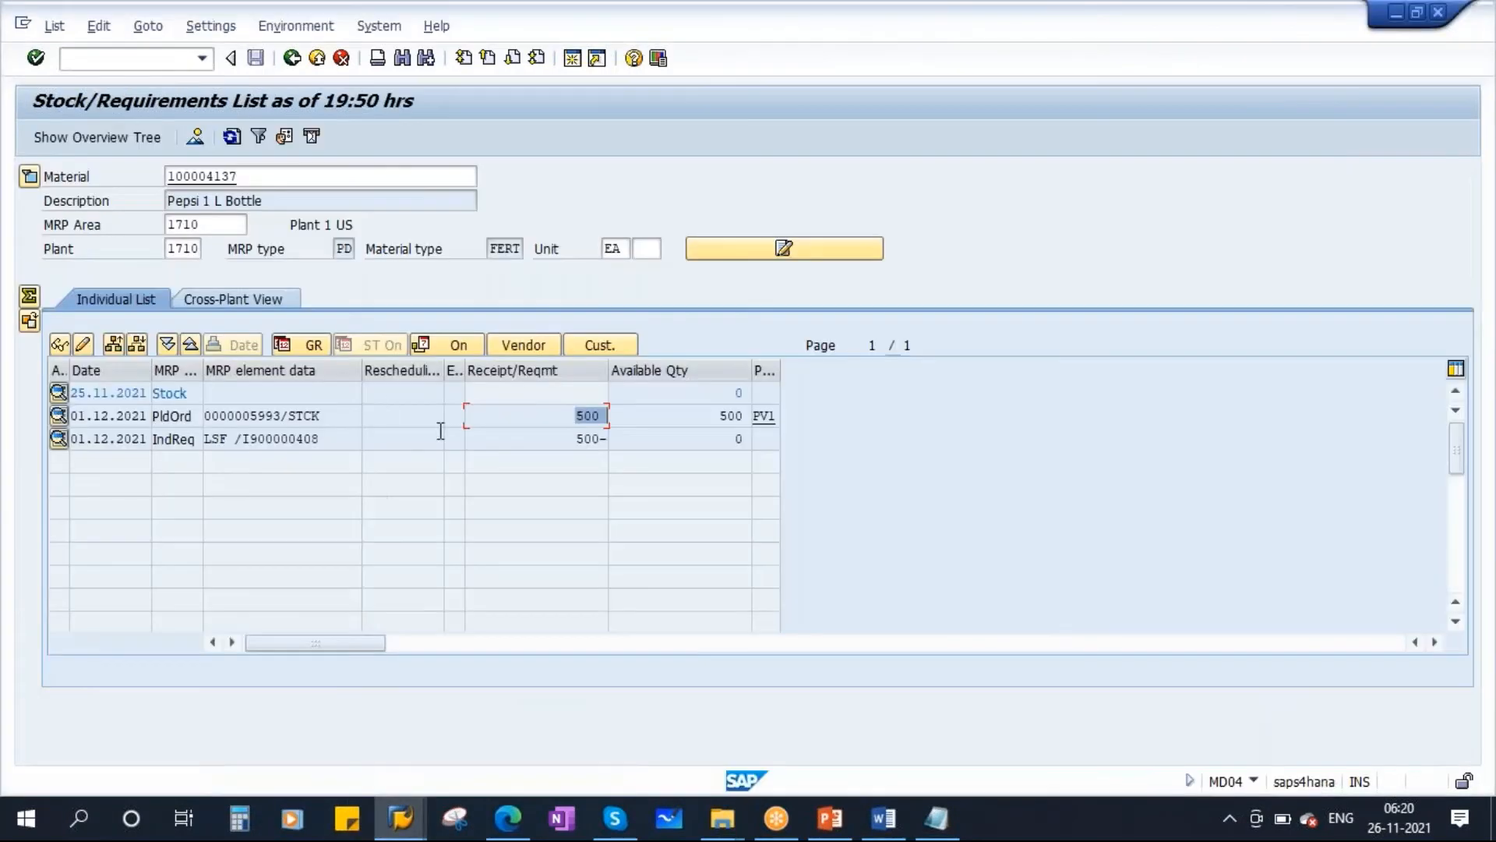
# In a new session, start Create Production Order (CO01) for material 100004137 in plant 1710 with order type YBM1.
pyautogui.click(573, 62)
pyautogui.write('co01')
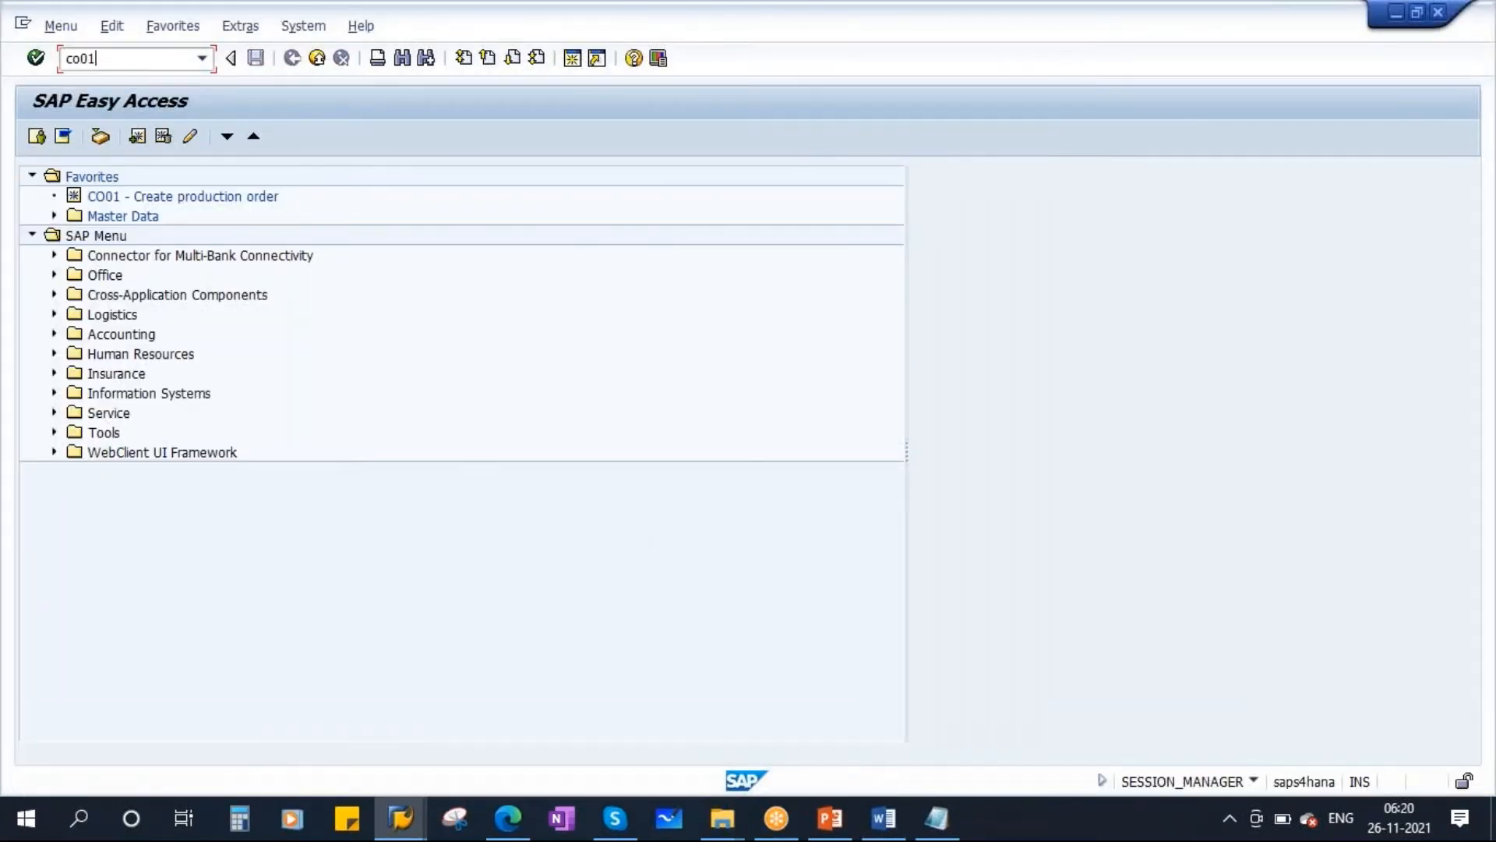
pyautogui.press('Return')
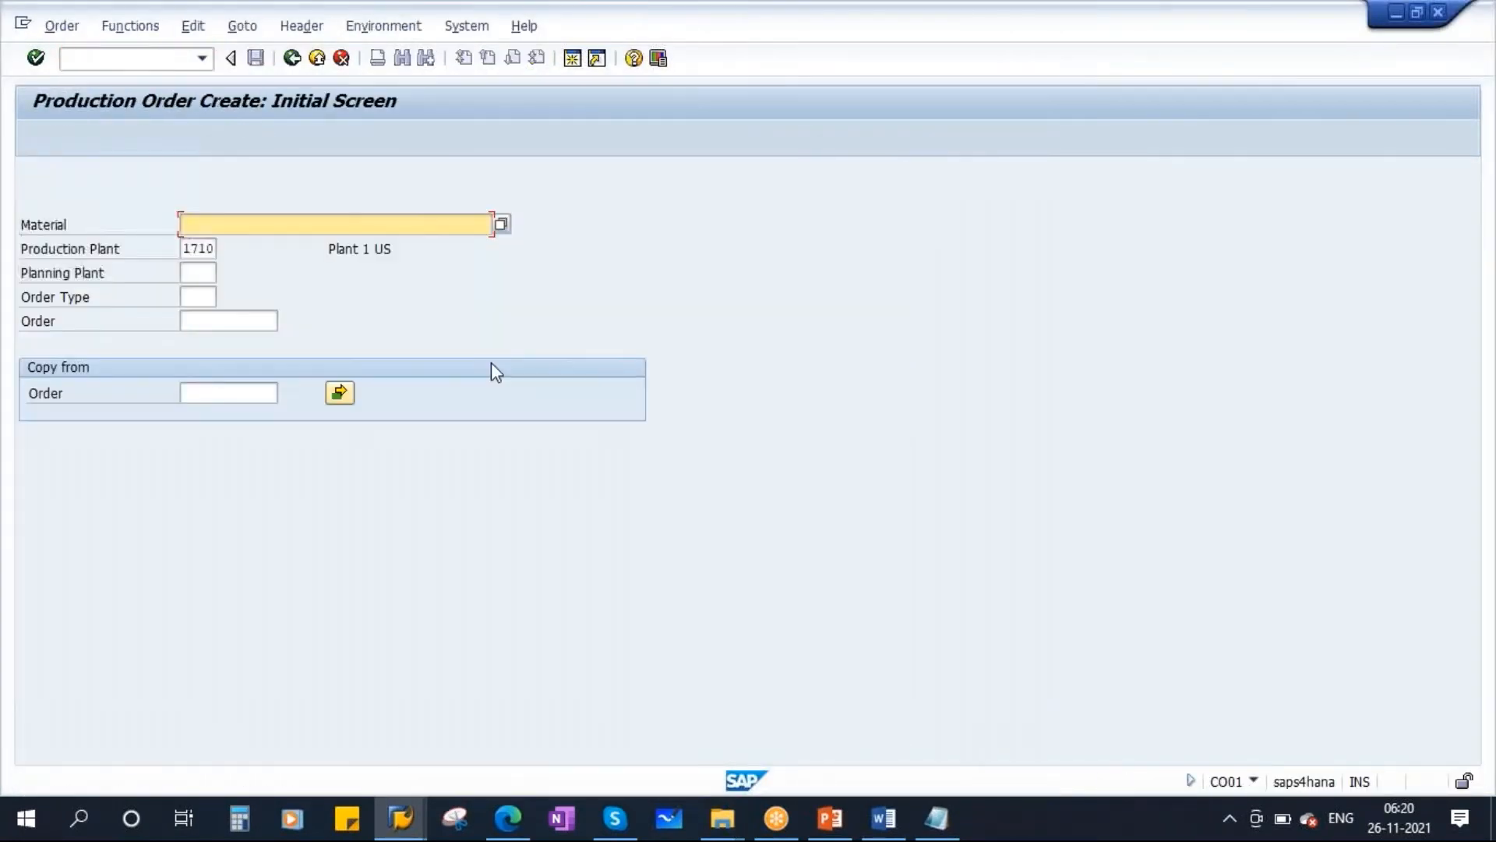
pyautogui.press('BackSpace')
pyautogui.click(231, 245)
pyautogui.moveTo(406, 832)
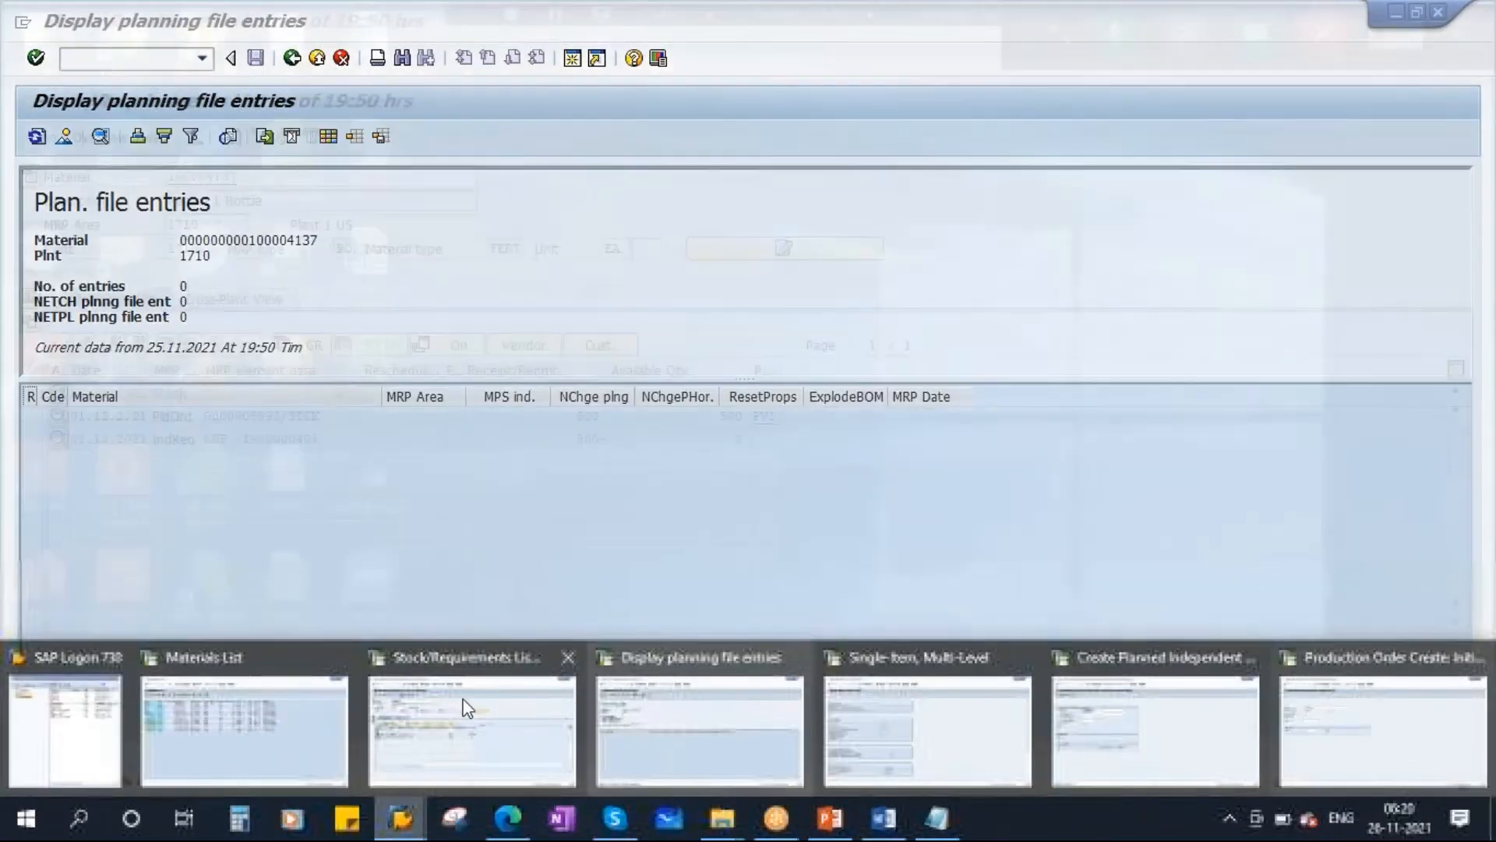
pyautogui.click(468, 713)
pyautogui.press('alt')
pyautogui.hotkey('alt', 'Tab')
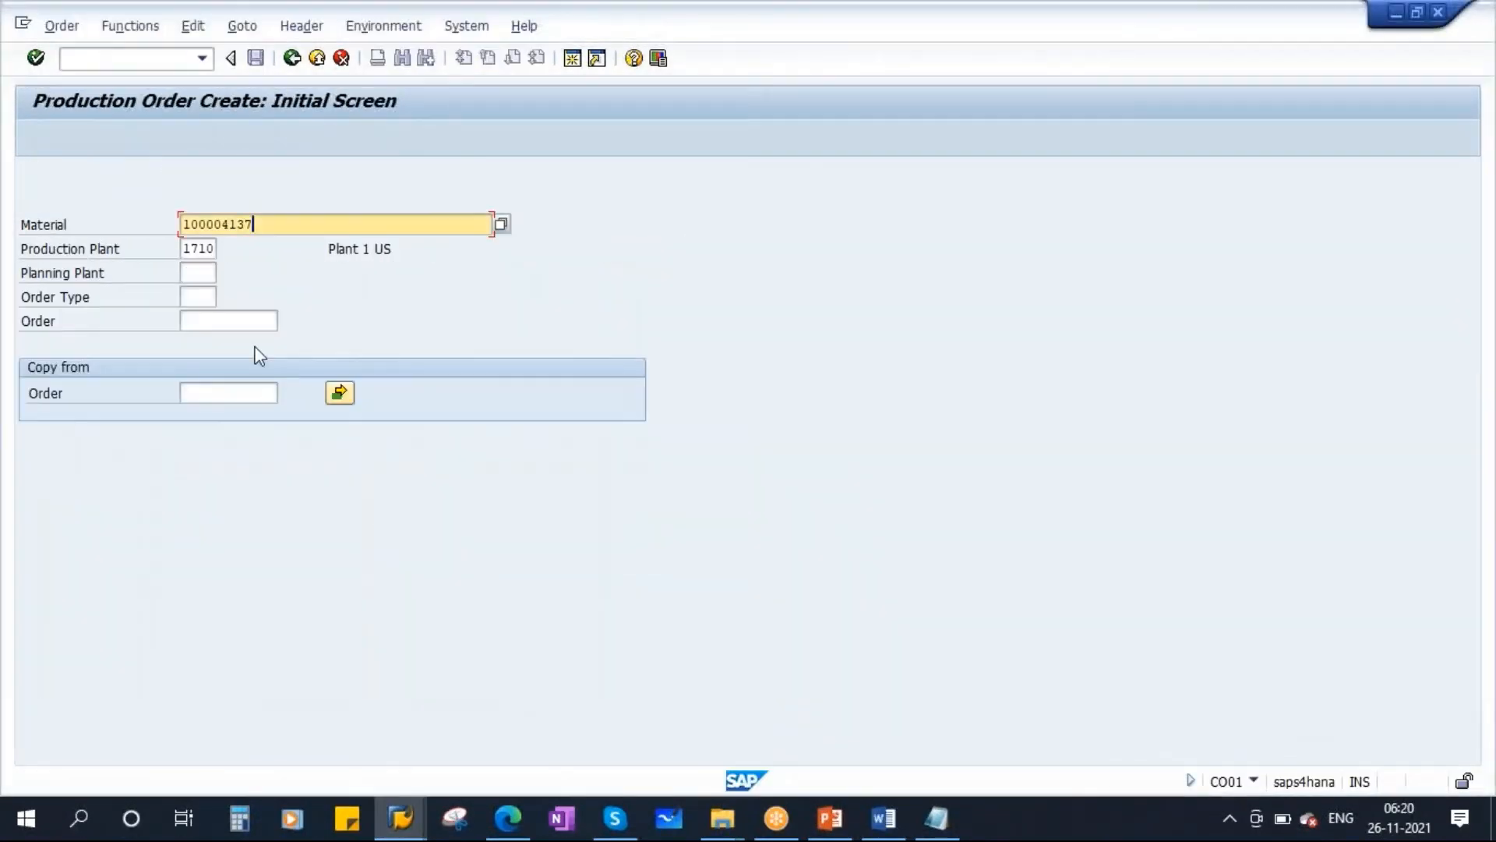
pyautogui.click(202, 298)
pyautogui.click(205, 316)
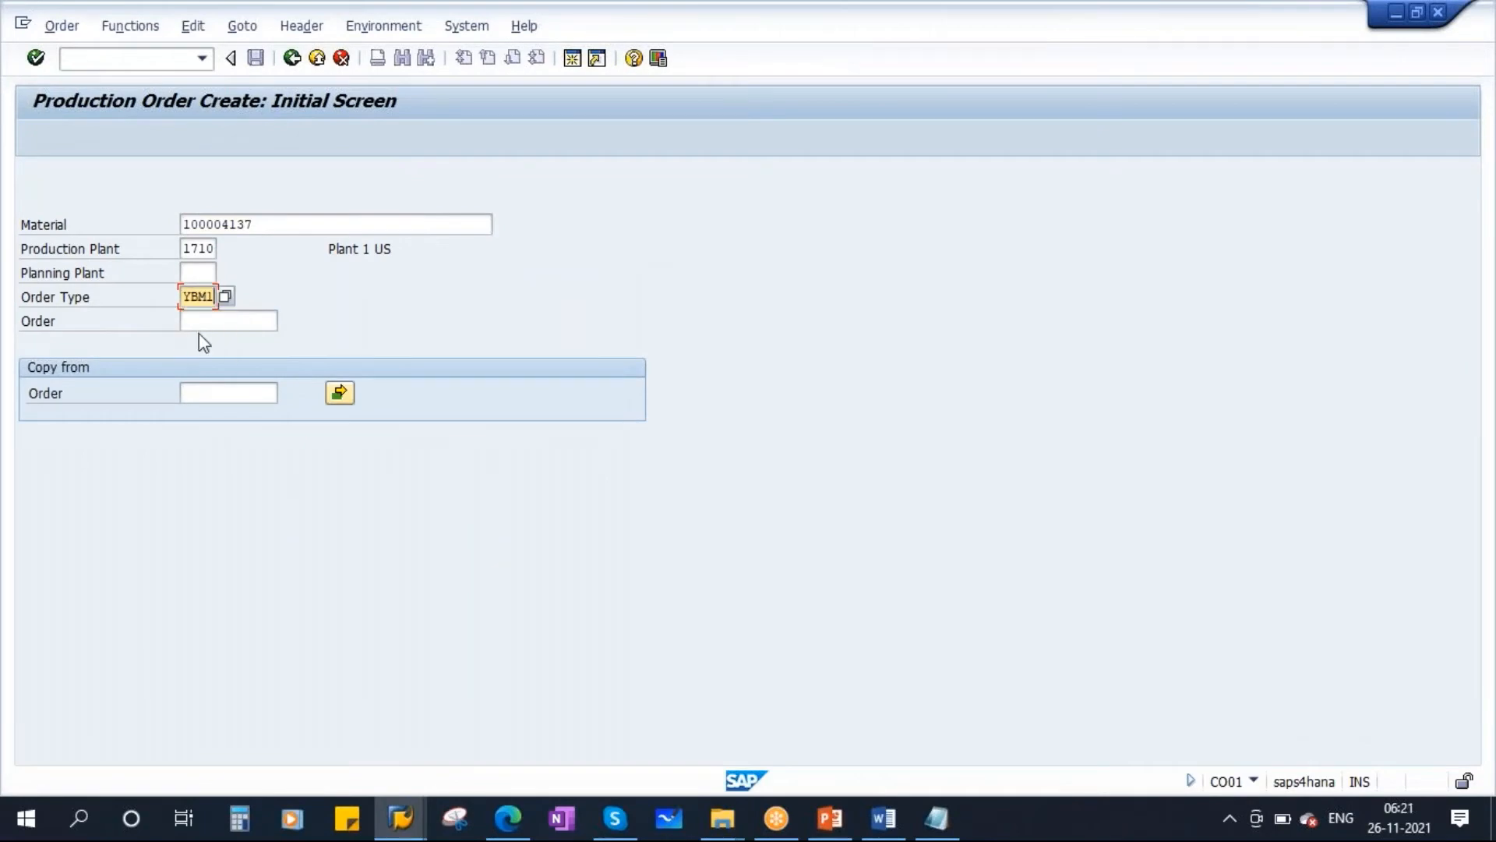
pyautogui.press('Return')
# Set the order's total quantity to 100 with scheduling type 4 Current data and choose production version PV1.
pyautogui.write('100')
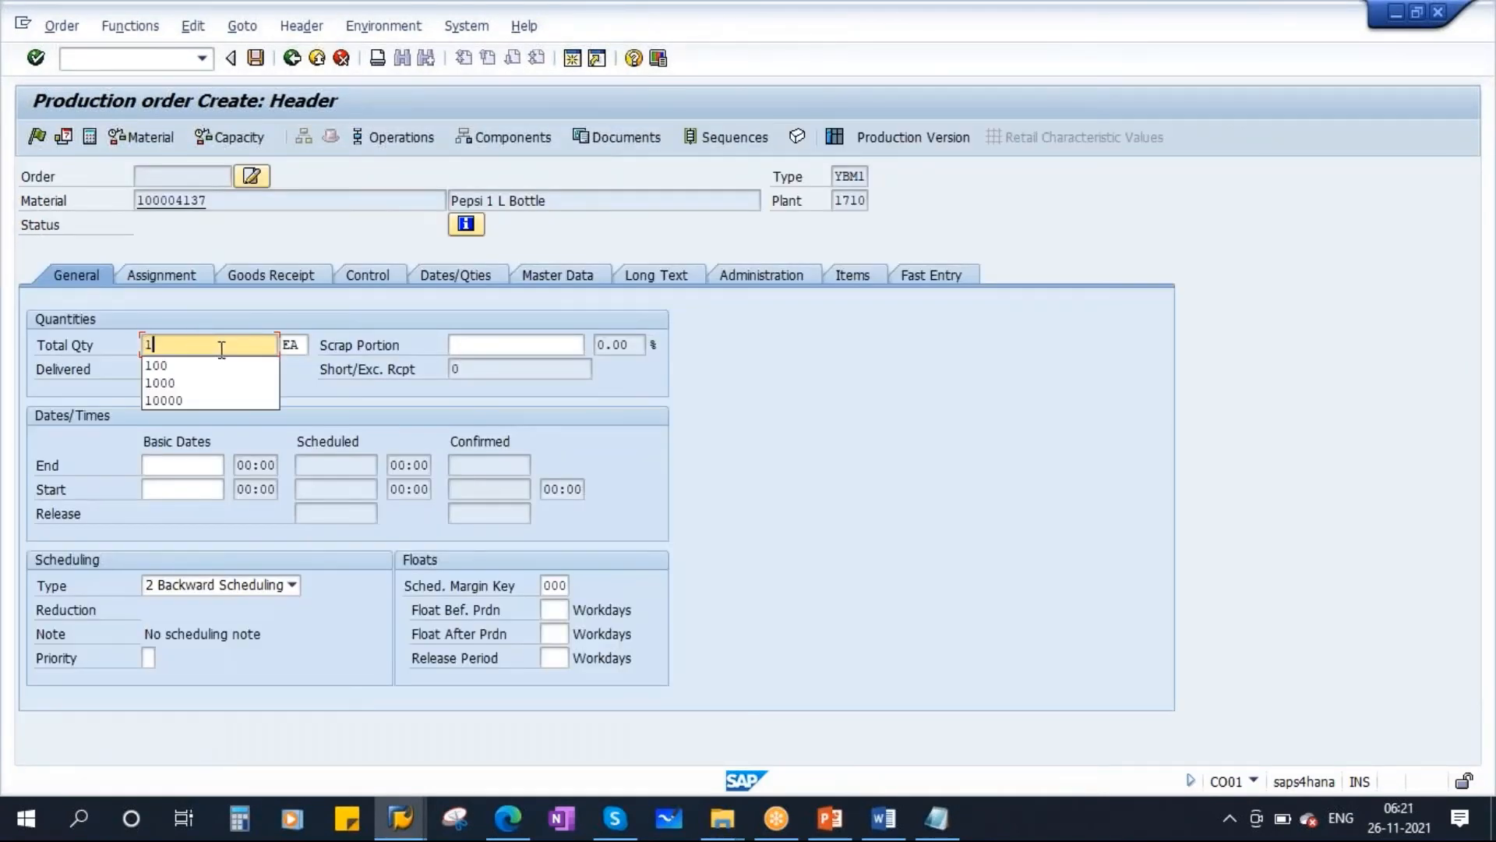
pyautogui.click(208, 586)
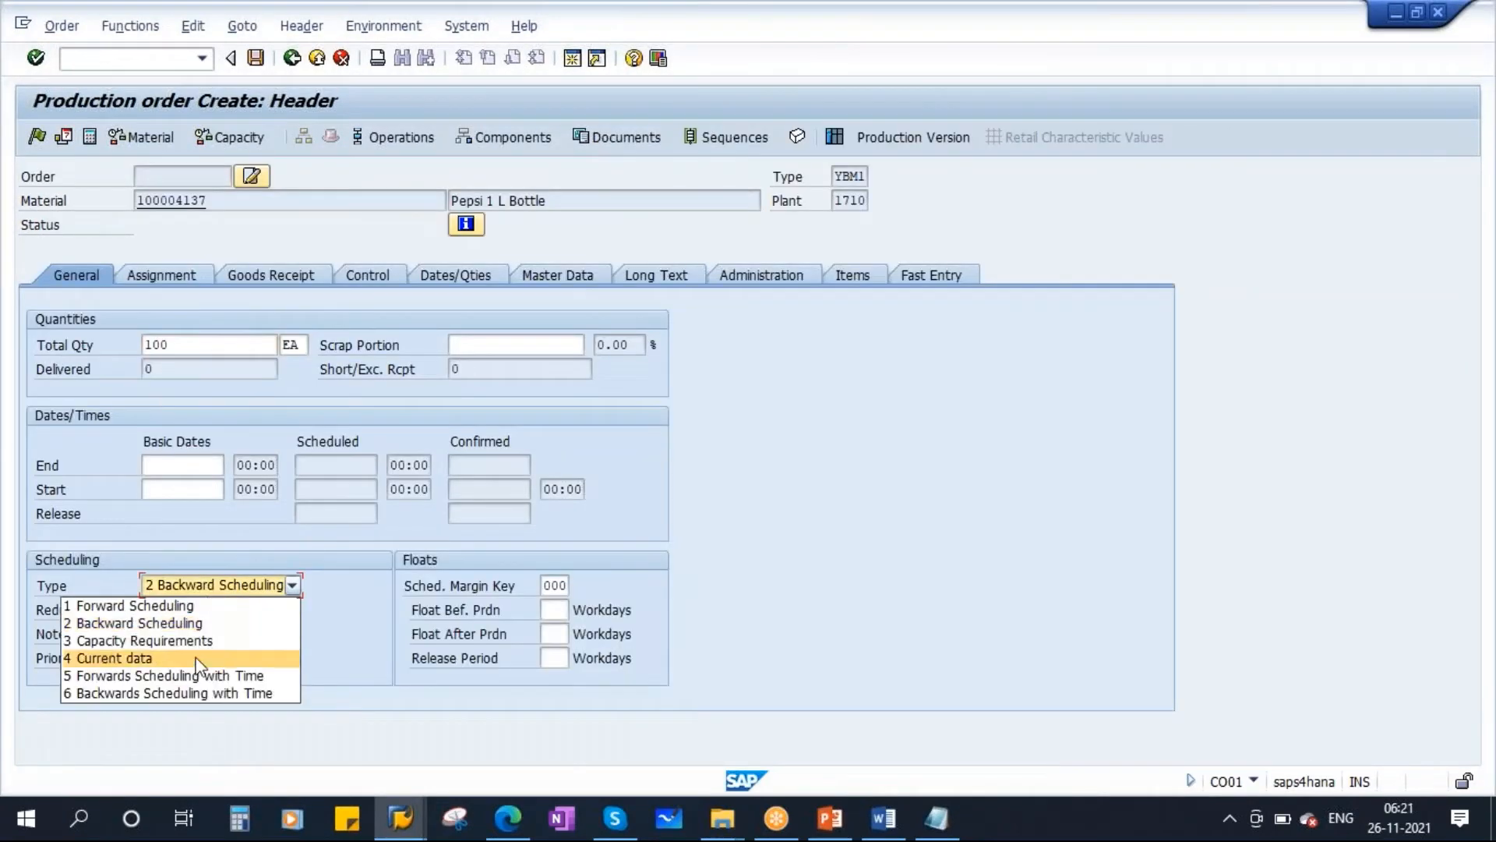
pyautogui.click(128, 657)
pyautogui.press('Return')
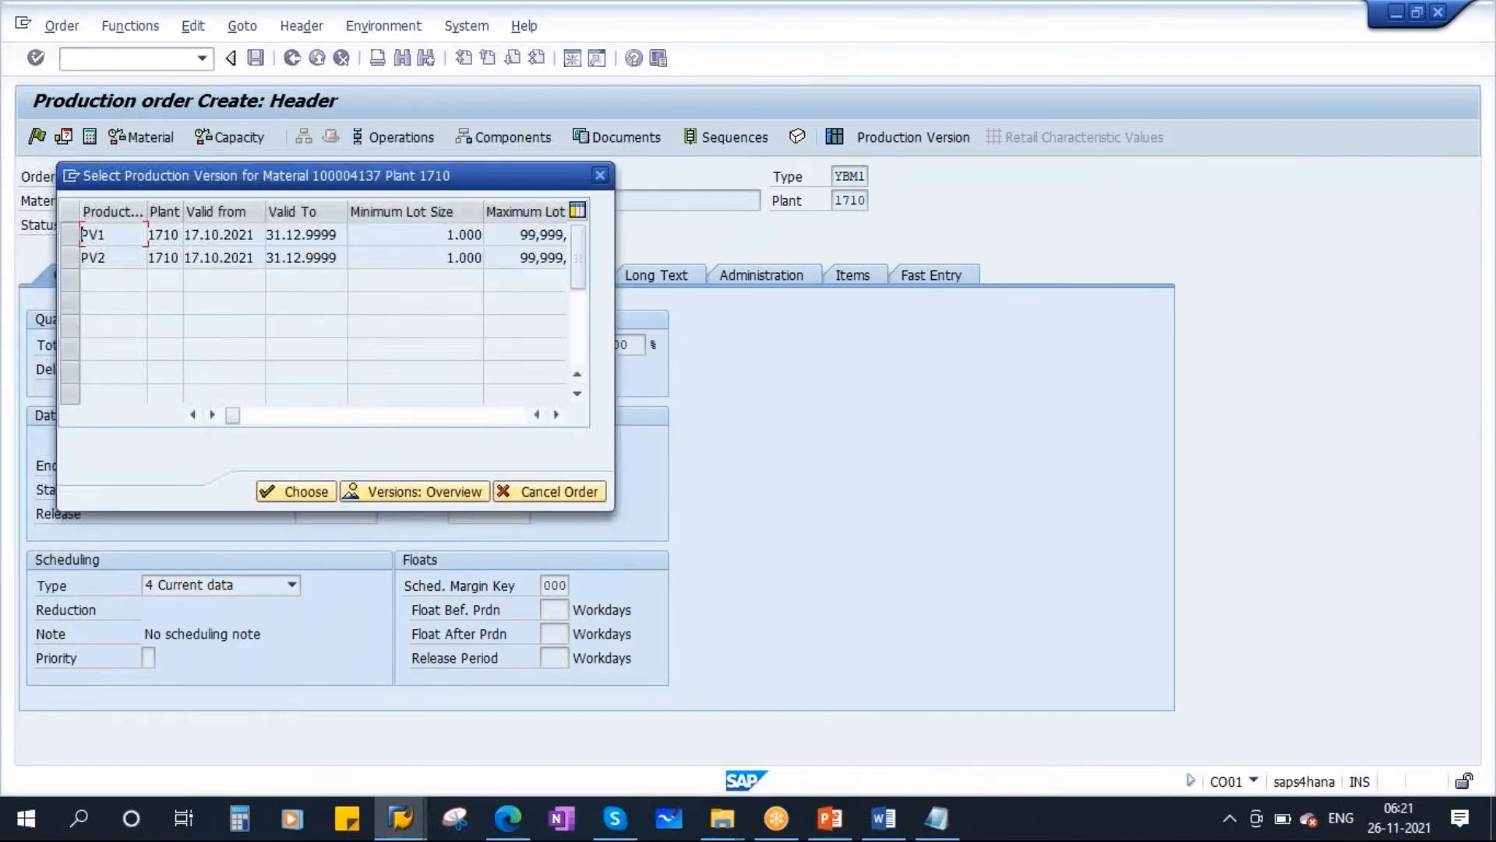
pyautogui.doubleClick(307, 239)
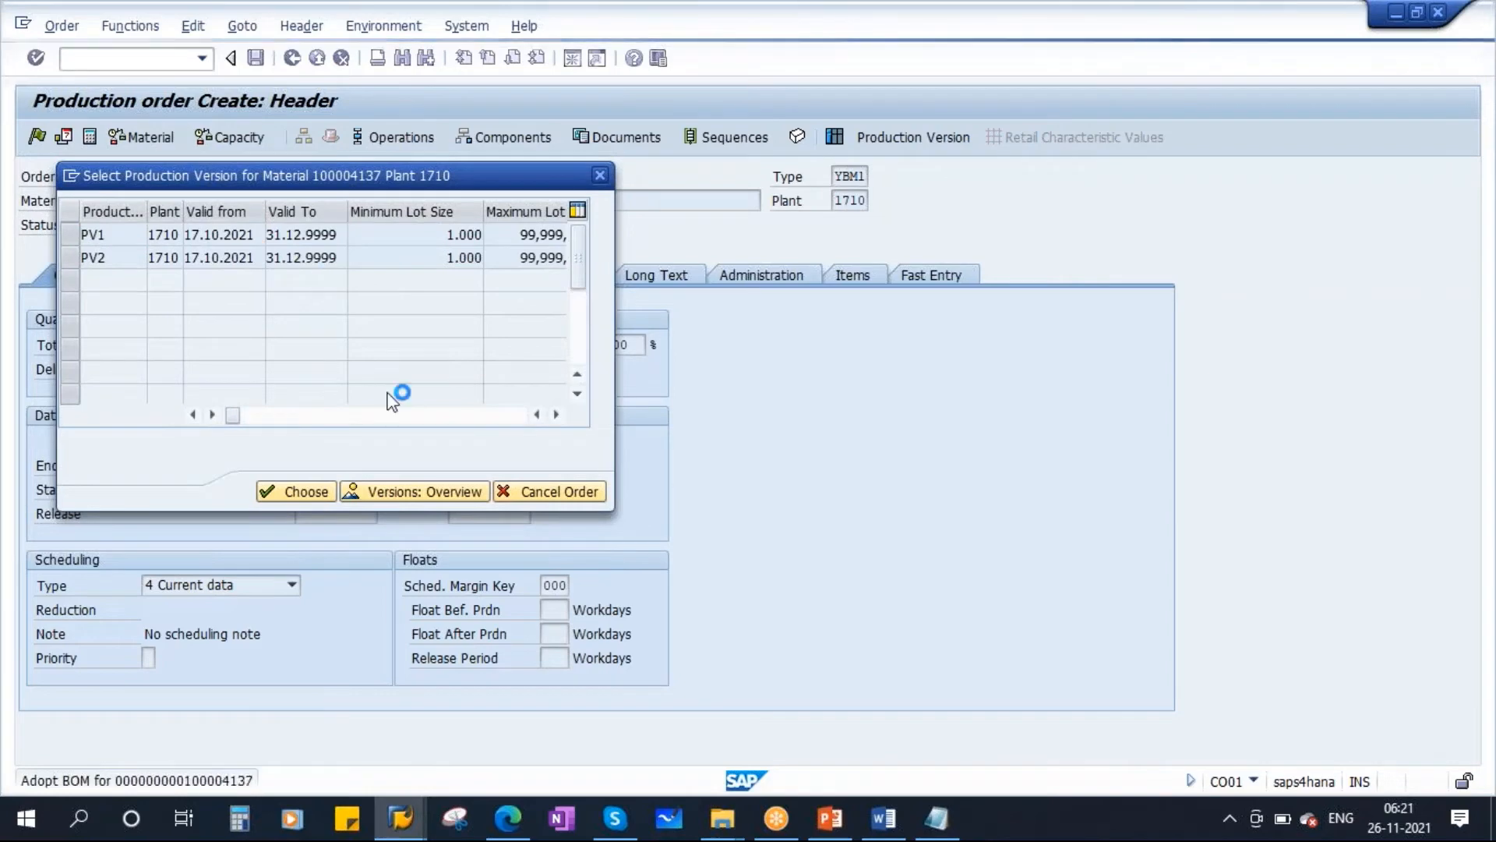
pyautogui.click(525, 611)
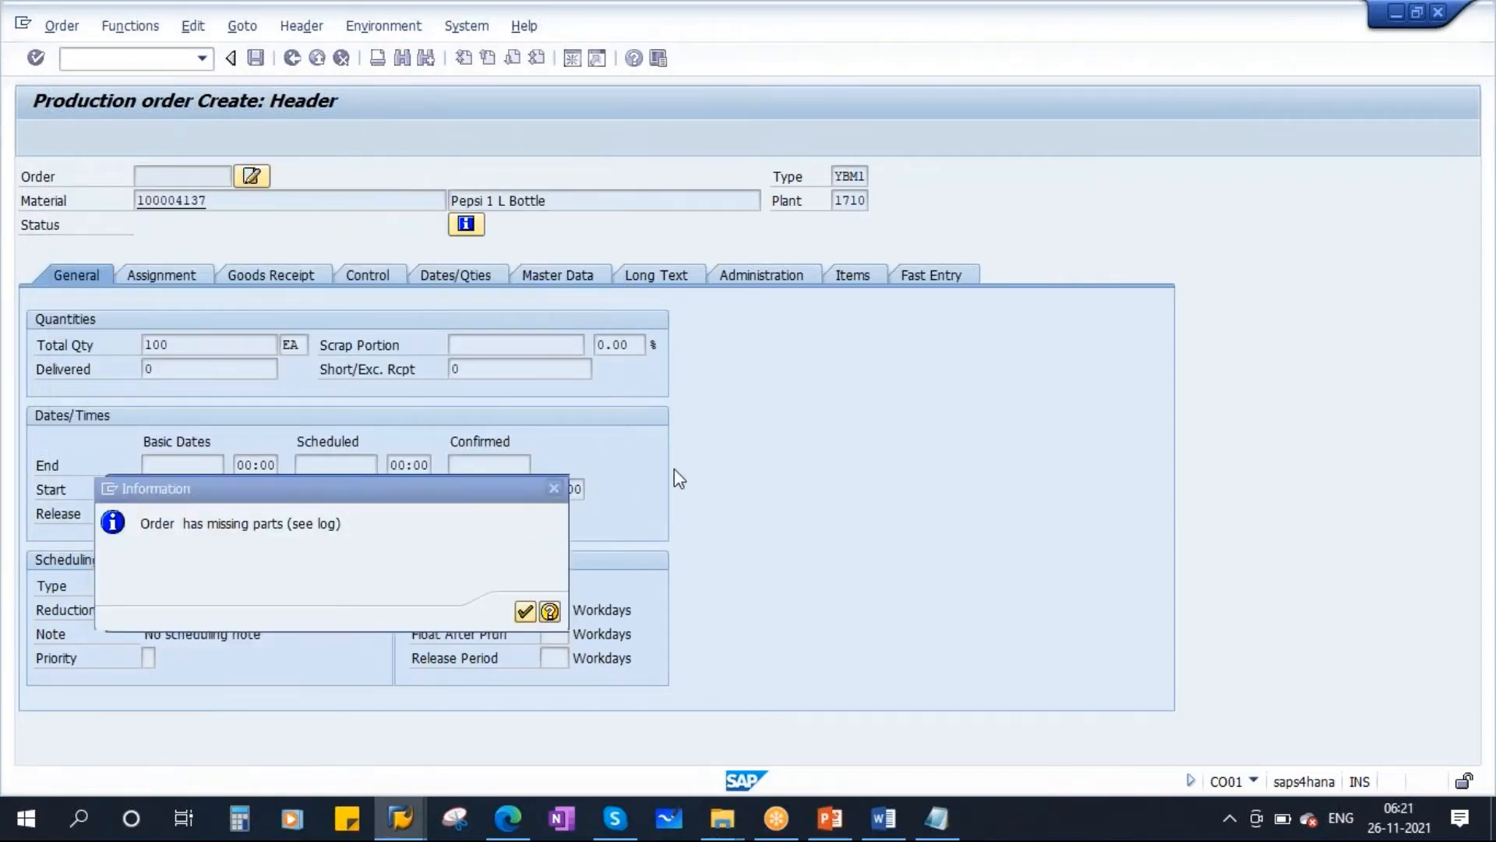
# Generate a batch in the order's goods receipt data and save the production order, confirming the save.
pyautogui.click(268, 276)
pyautogui.click(654, 561)
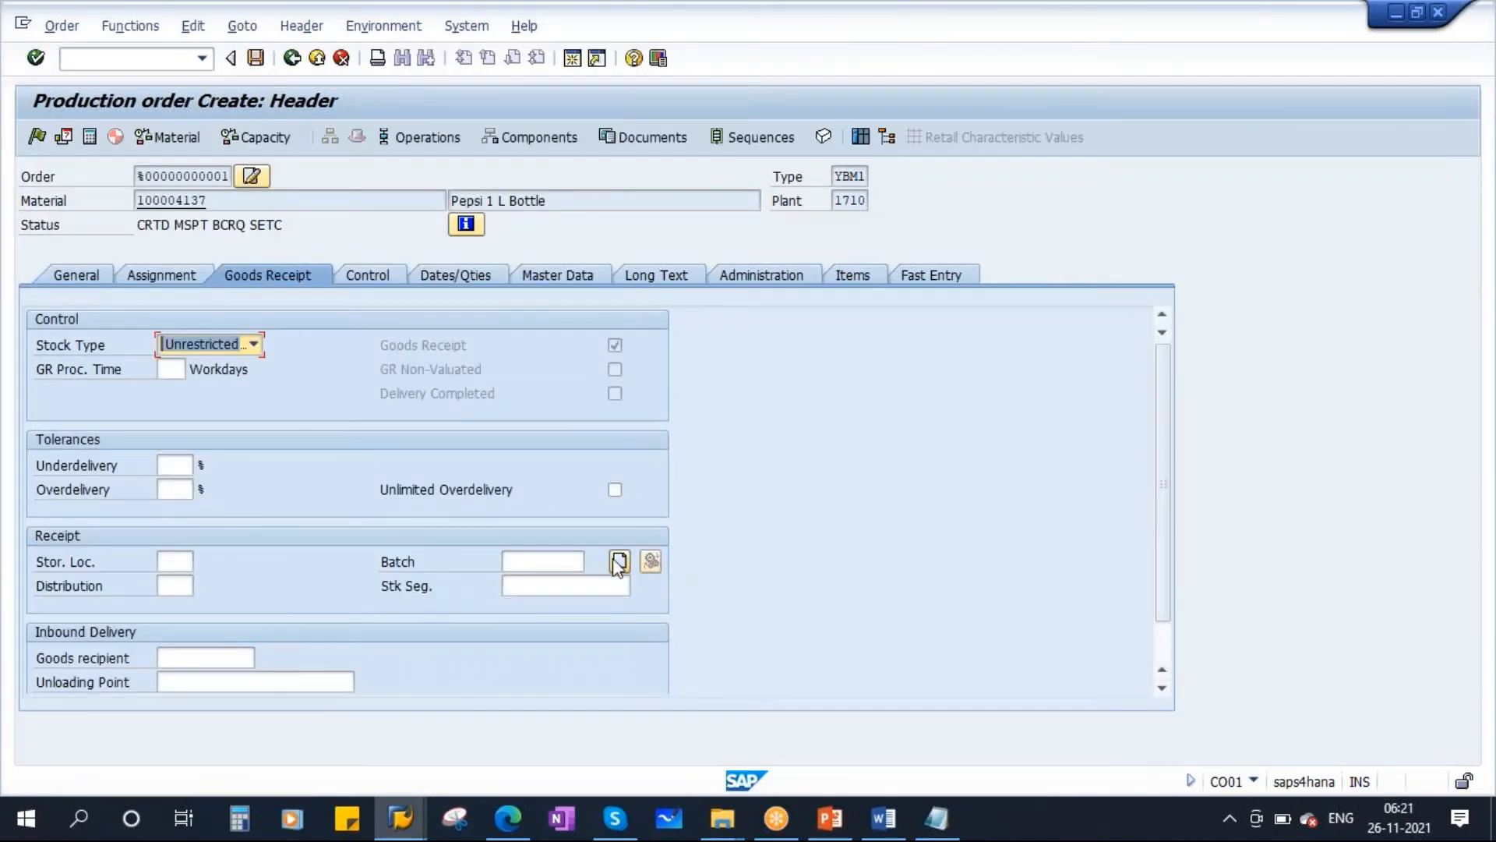
pyautogui.click(256, 57)
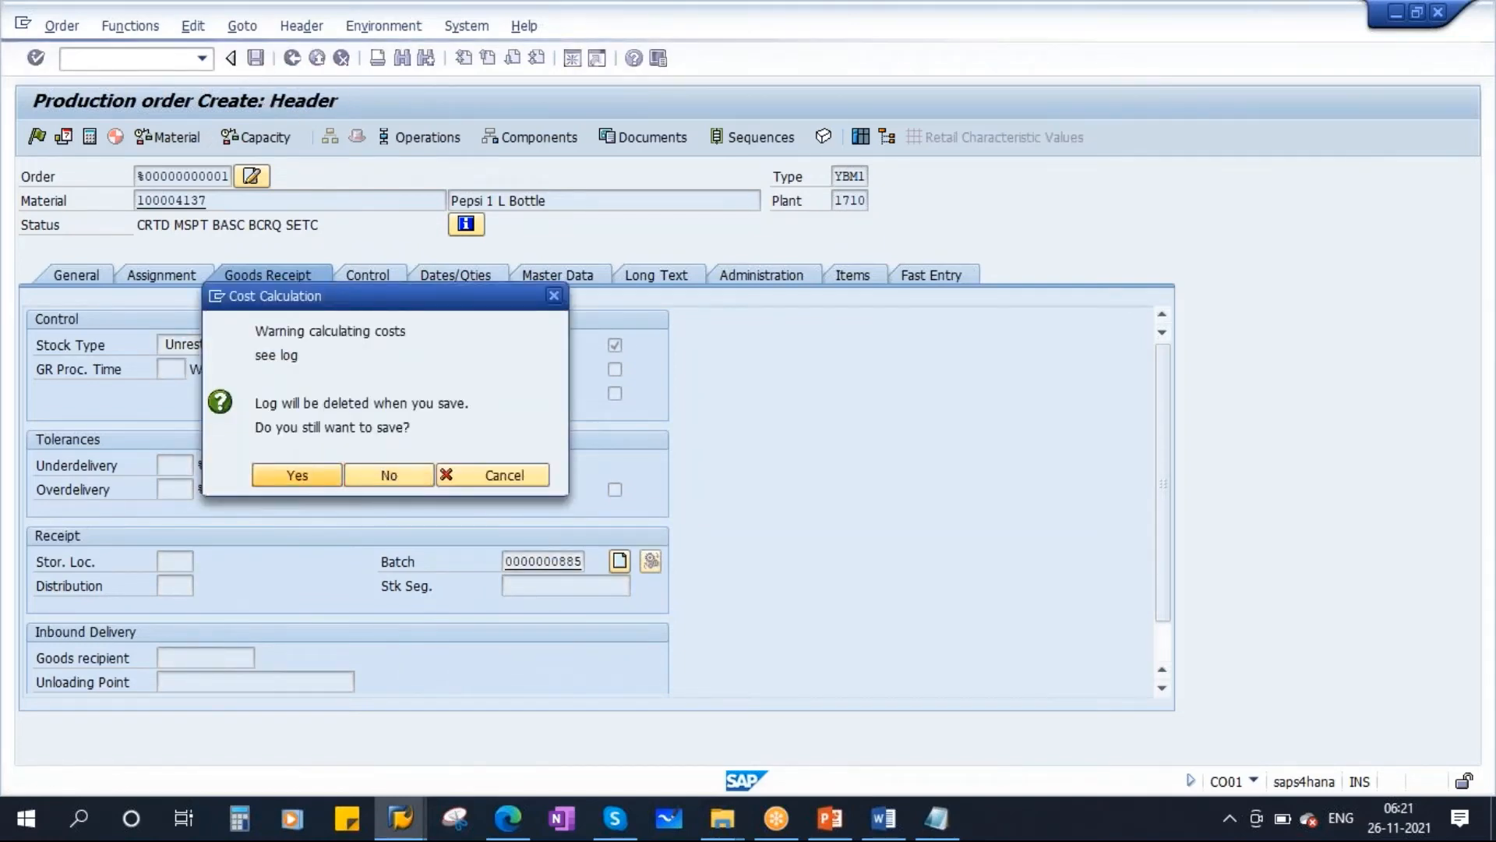
pyautogui.press('Return')
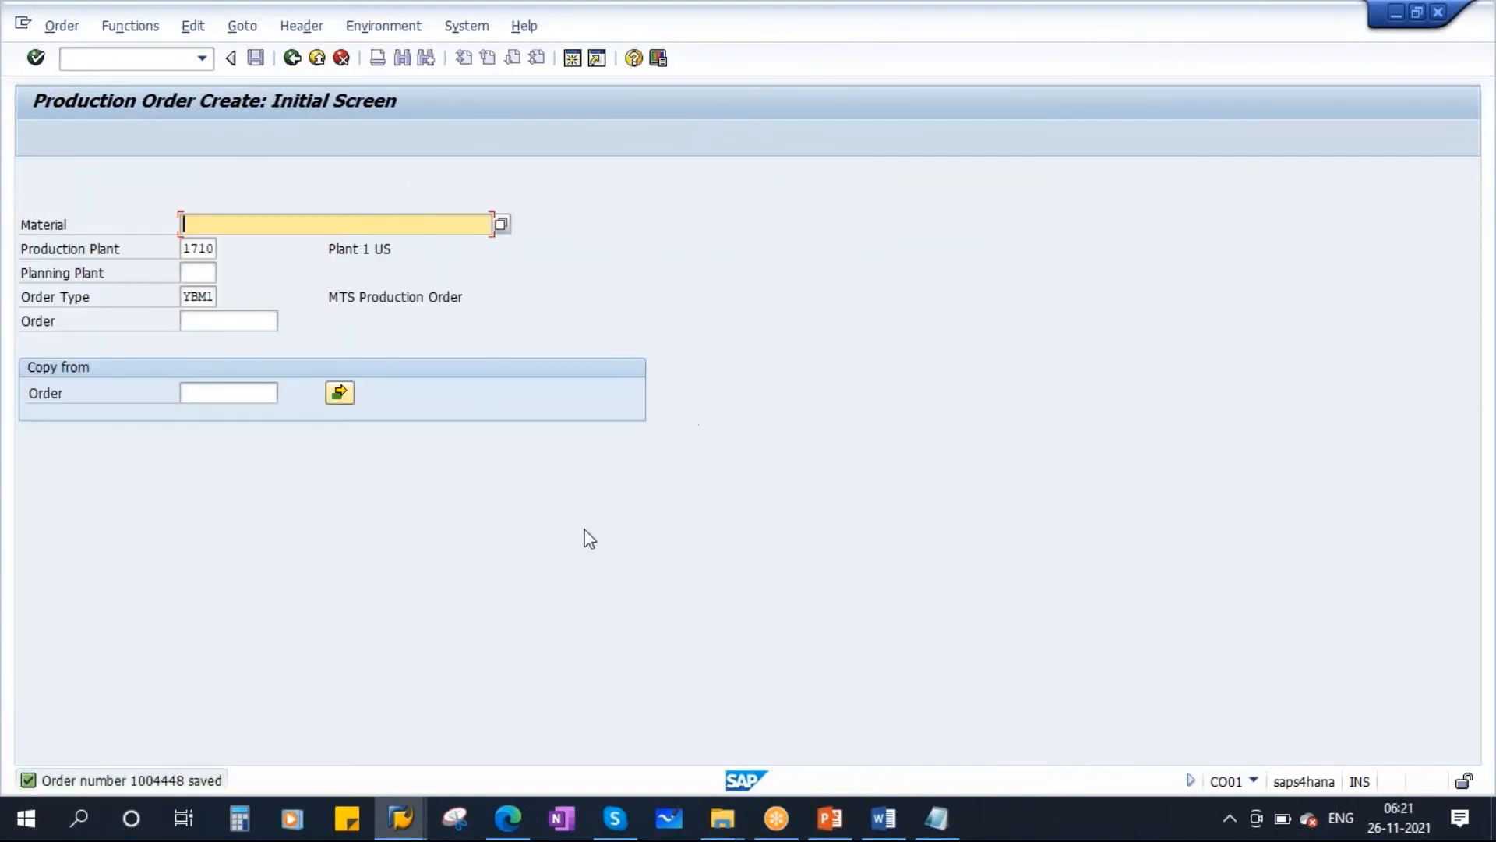
# Close the planned independent requirements and production order sessions and review the stock/requirements list for the new production order.
pyautogui.click(400, 818)
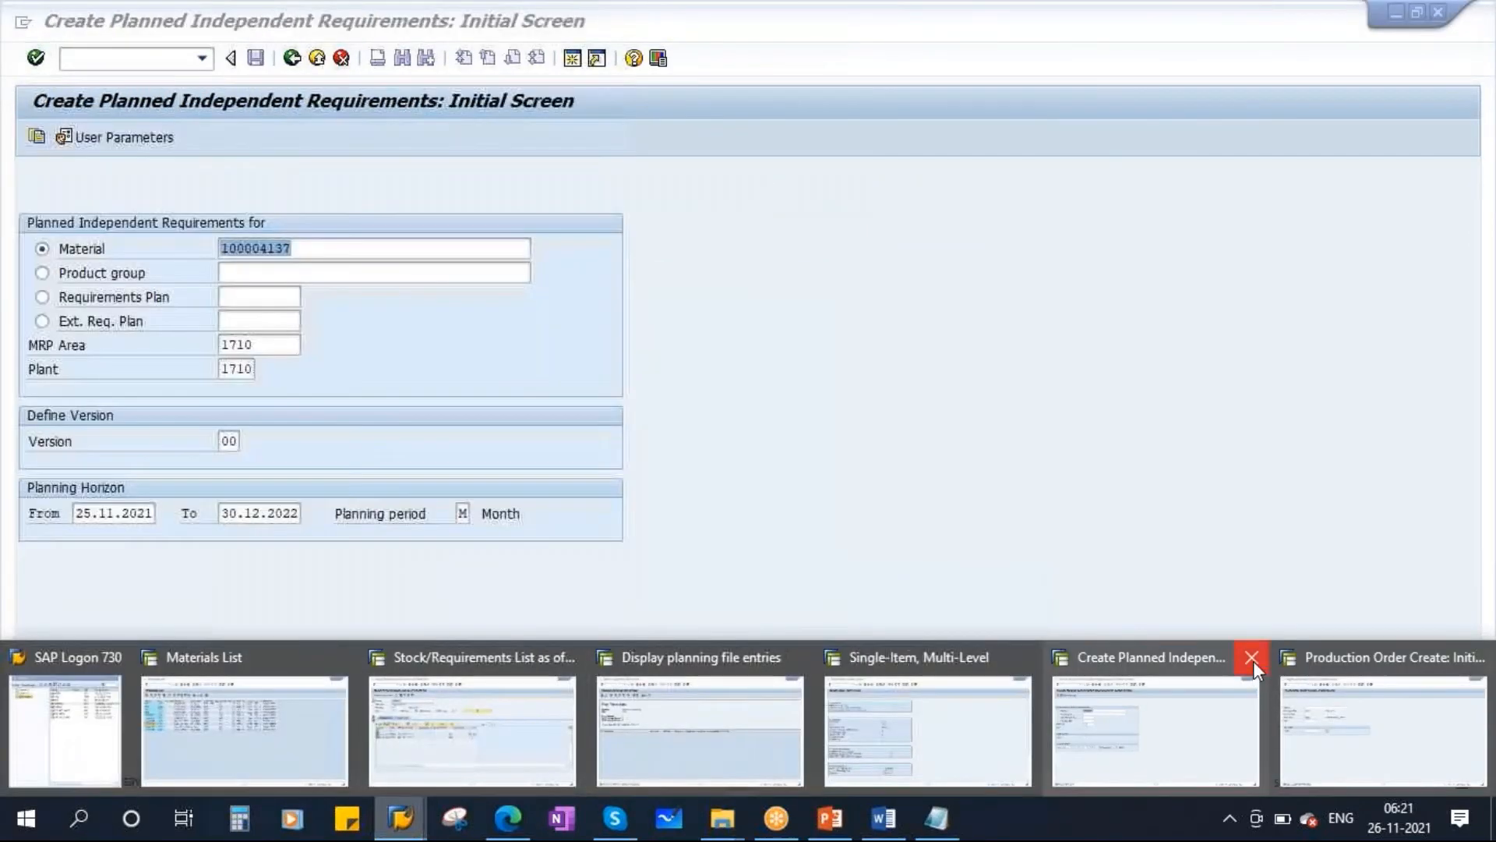
pyautogui.click(1252, 657)
pyautogui.click(1295, 655)
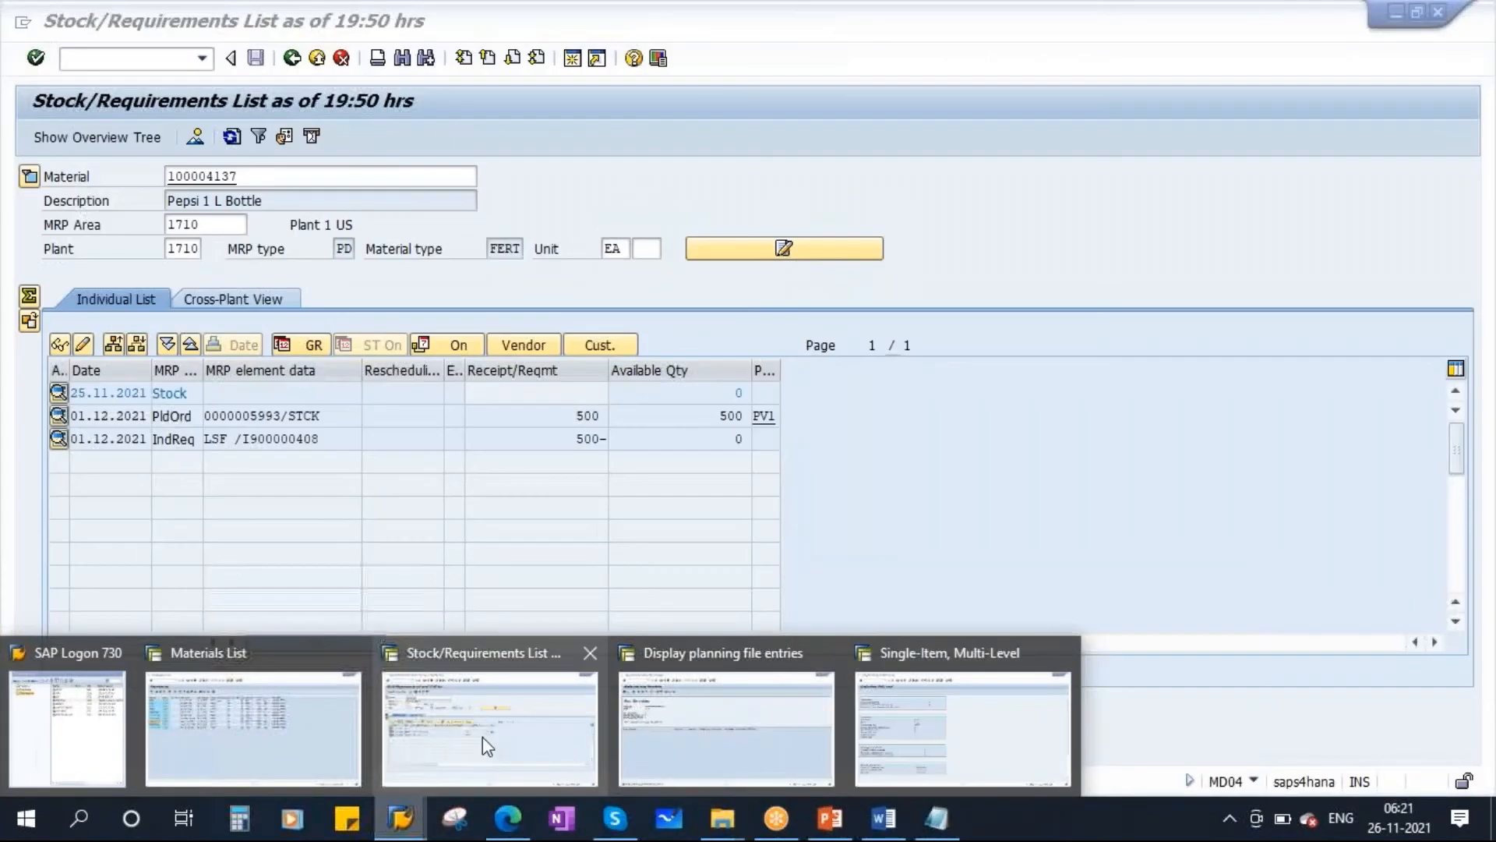
pyautogui.click(484, 739)
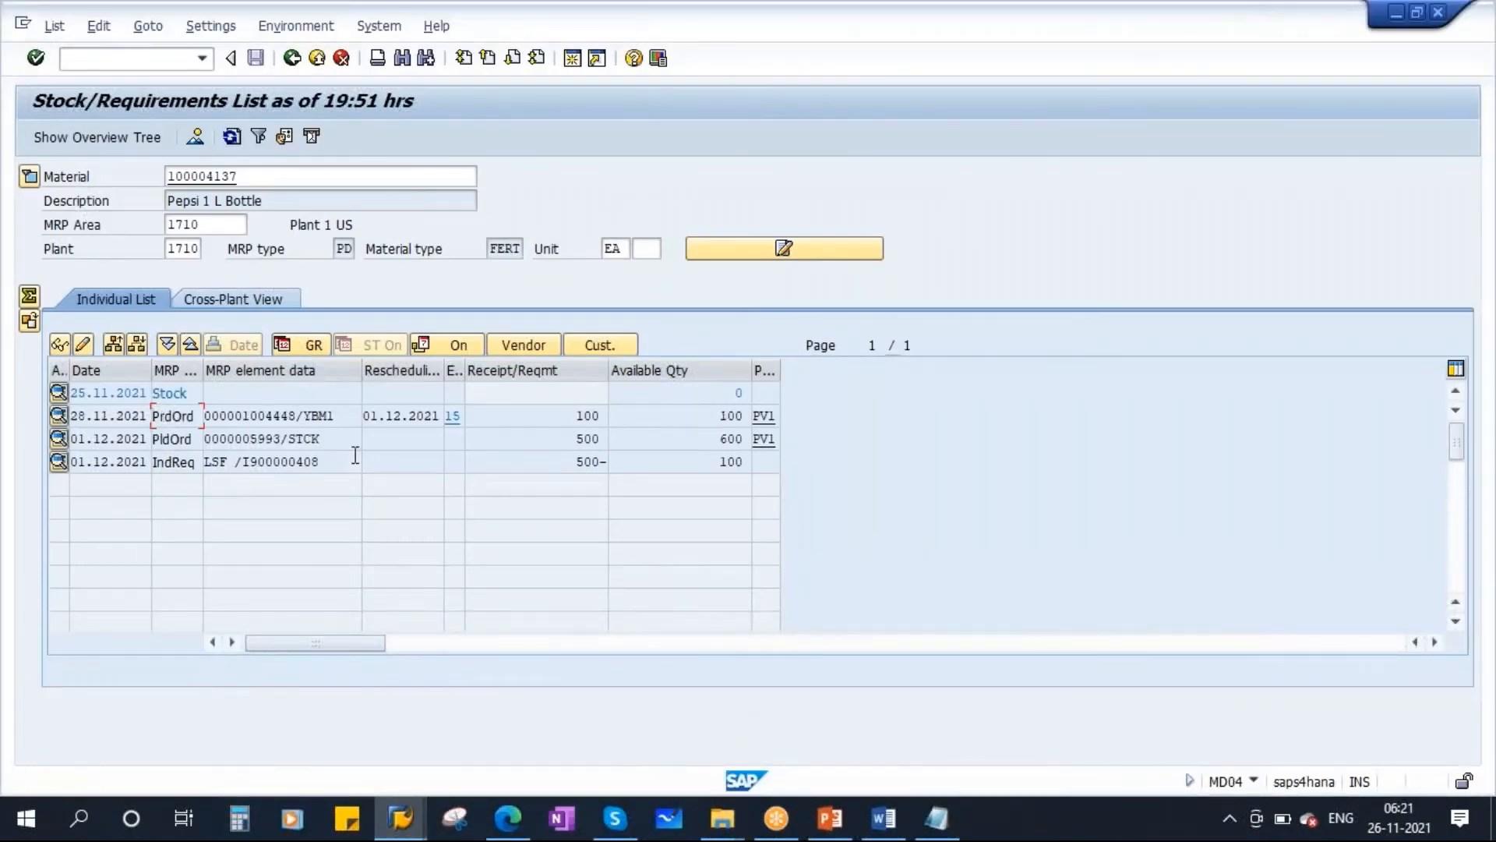
pyautogui.click(313, 416)
# Switch to the planning file entries list and refresh it for the material.
pyautogui.click(400, 817)
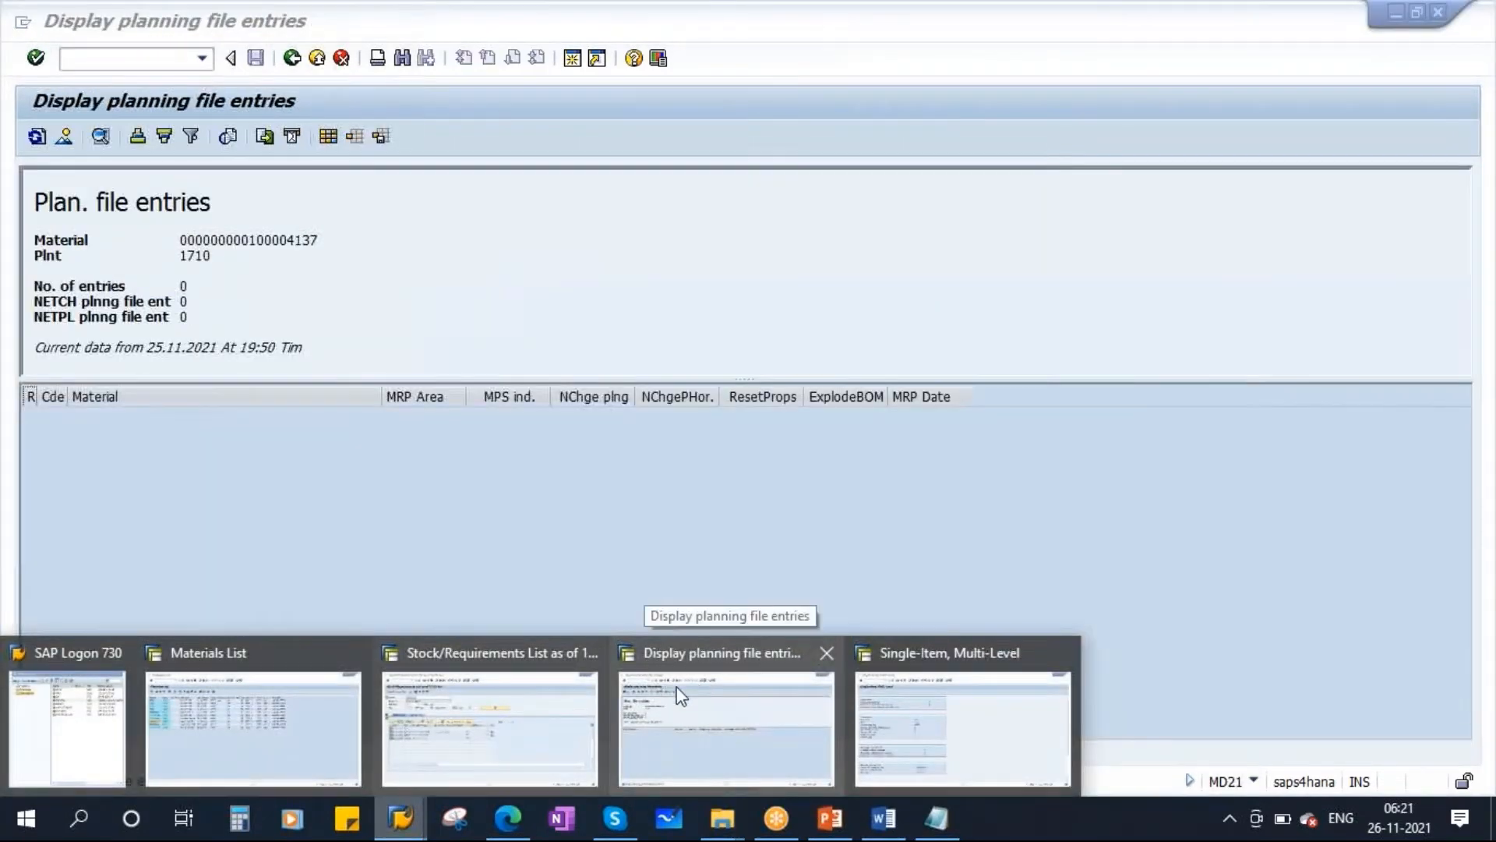
pyautogui.click(679, 694)
pyautogui.click(37, 136)
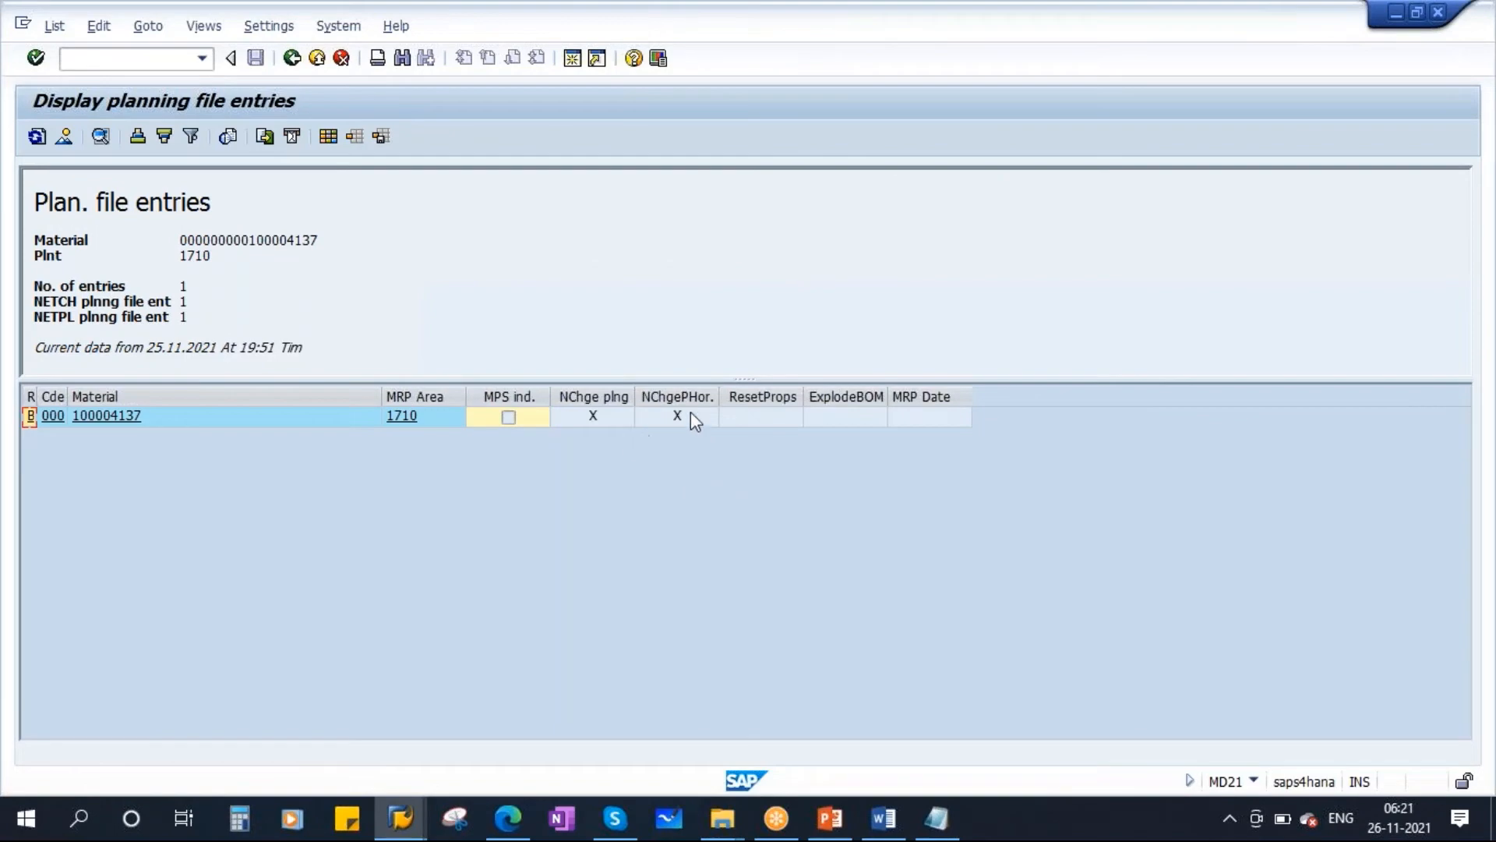
# Switch to PowerPoint and present the Planning File Entry slide as a slide show.
pyautogui.click(830, 818)
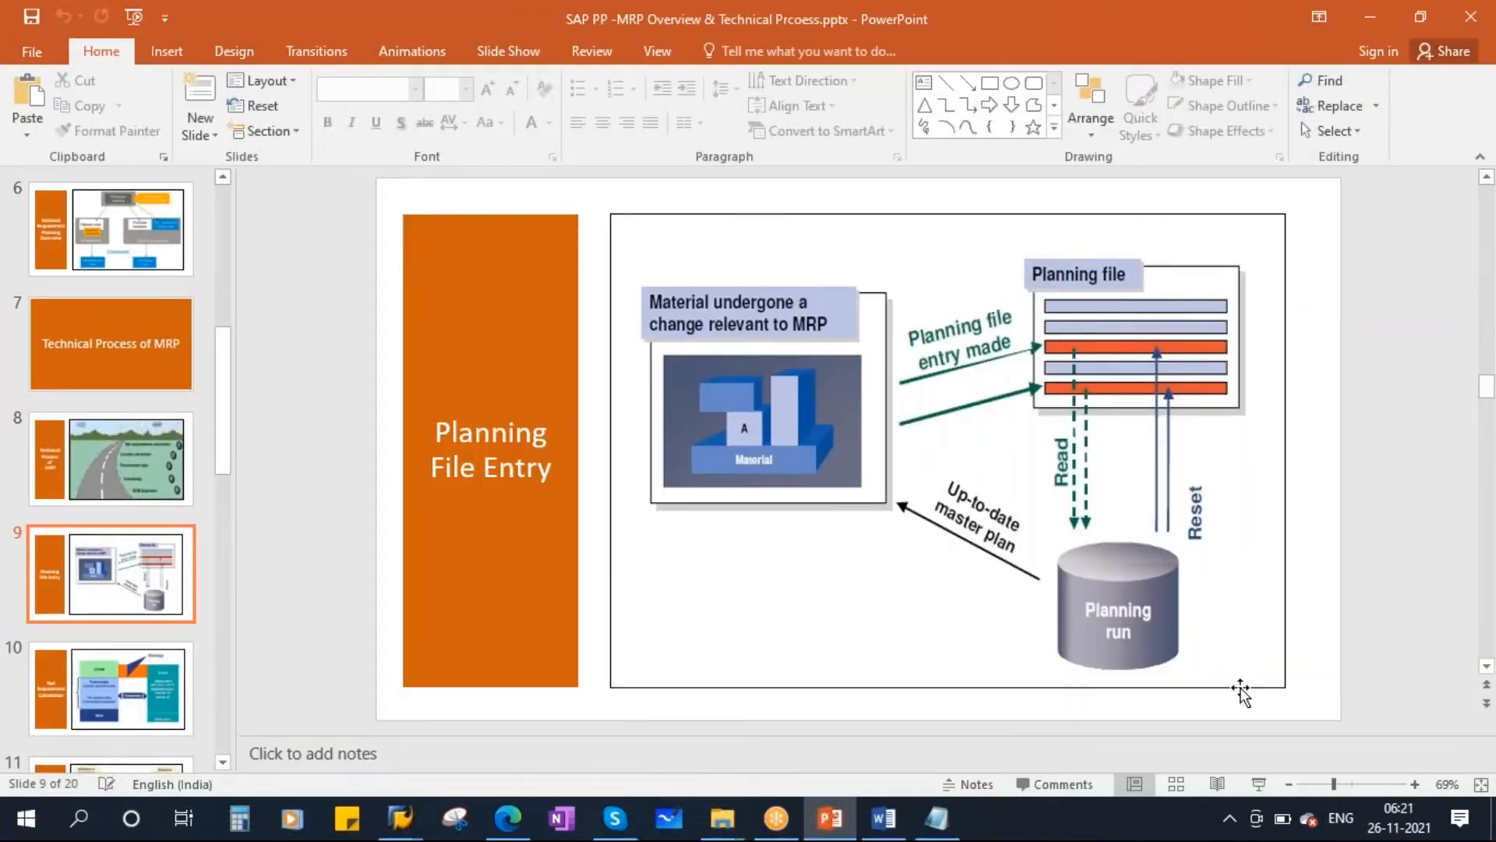
pyautogui.click(1261, 783)
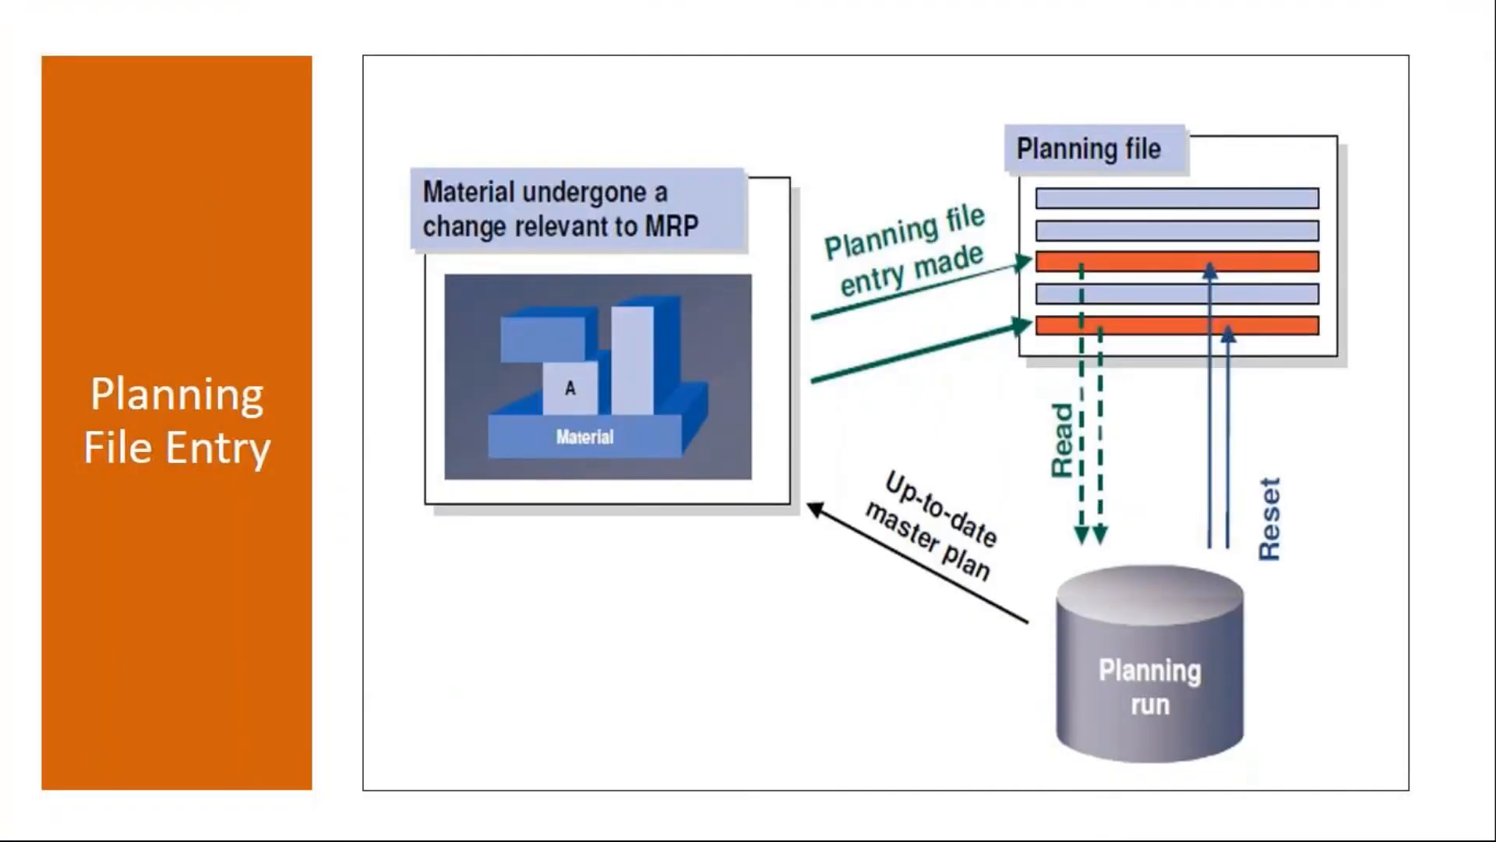